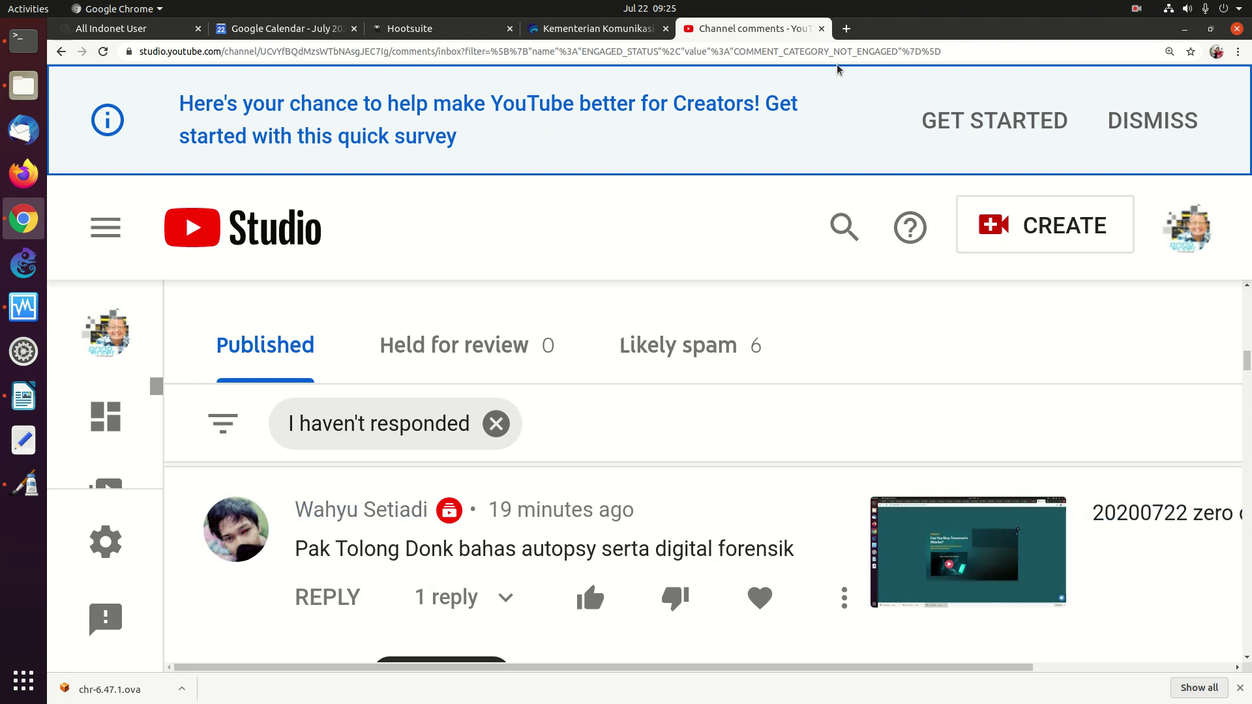
# Open the lms.onnocenter.or.id/moodle site in a new browser tab.
pyautogui.click(846, 28)
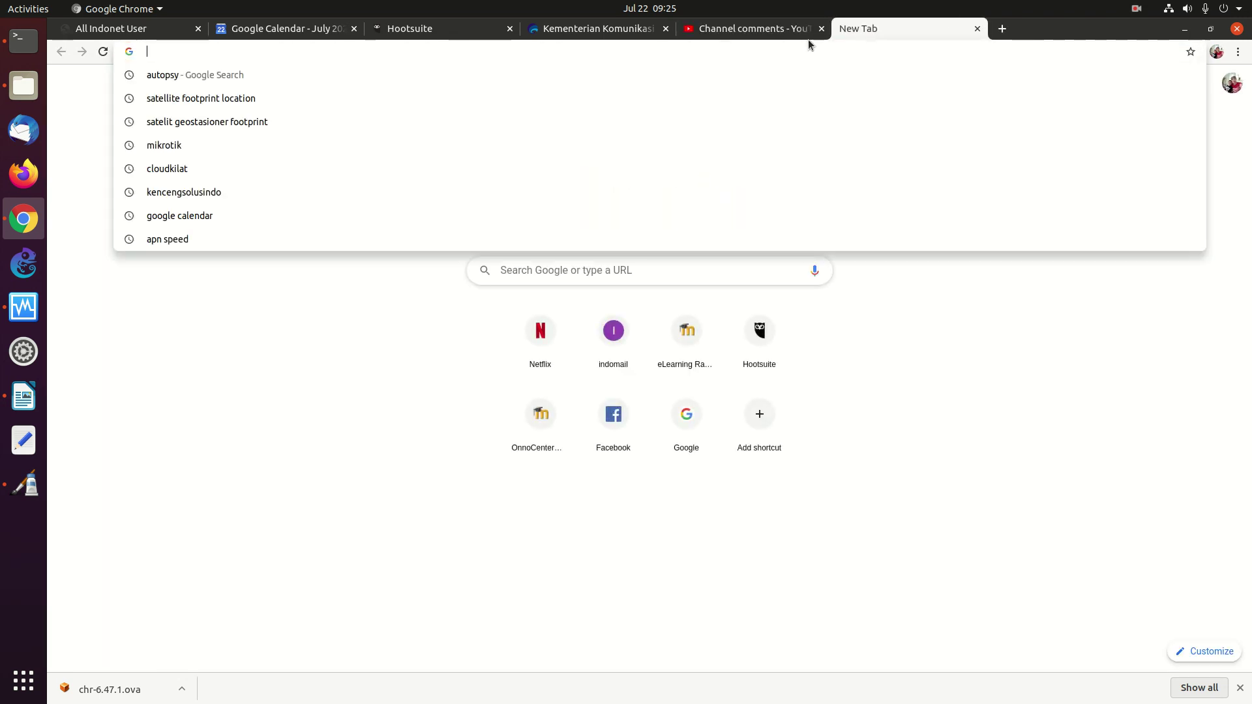
pyautogui.write('lms.onnocenter.or.id/moodle/')
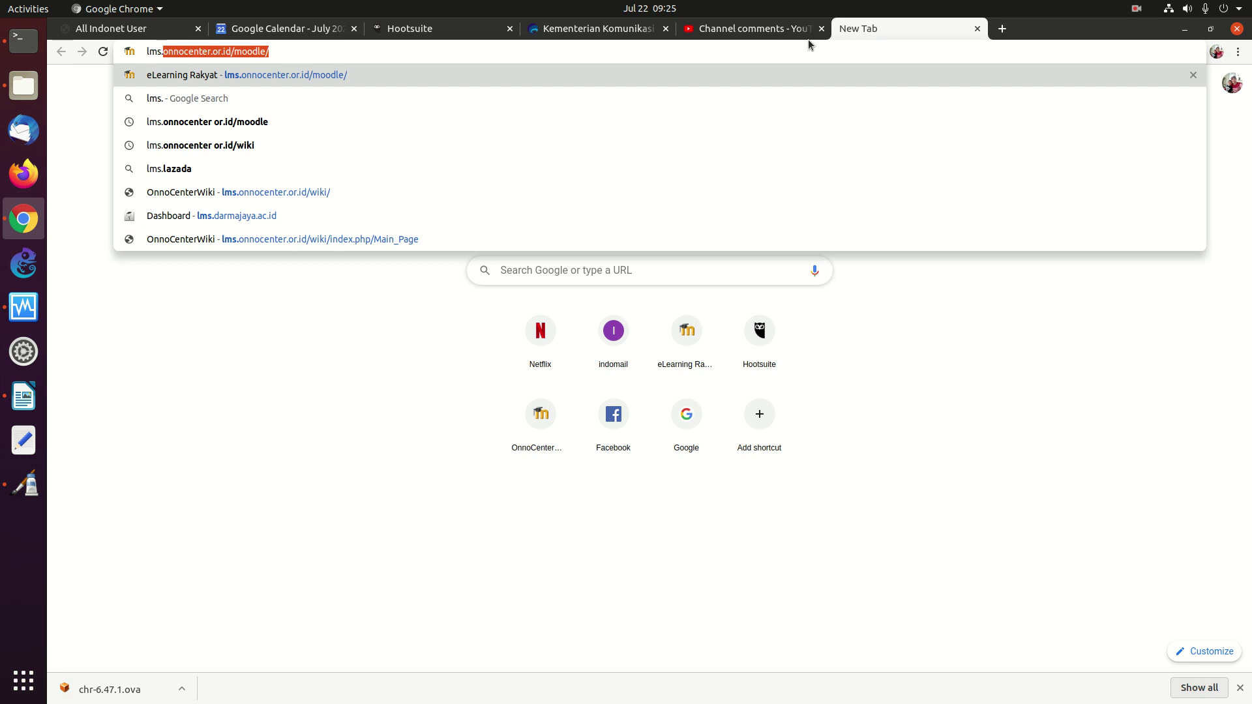
pyautogui.press('Right')
pyautogui.press('BackSpace')
pyautogui.press('BackSpace')
pyautogui.press('BackSpace')
pyautogui.press('BackSpace')
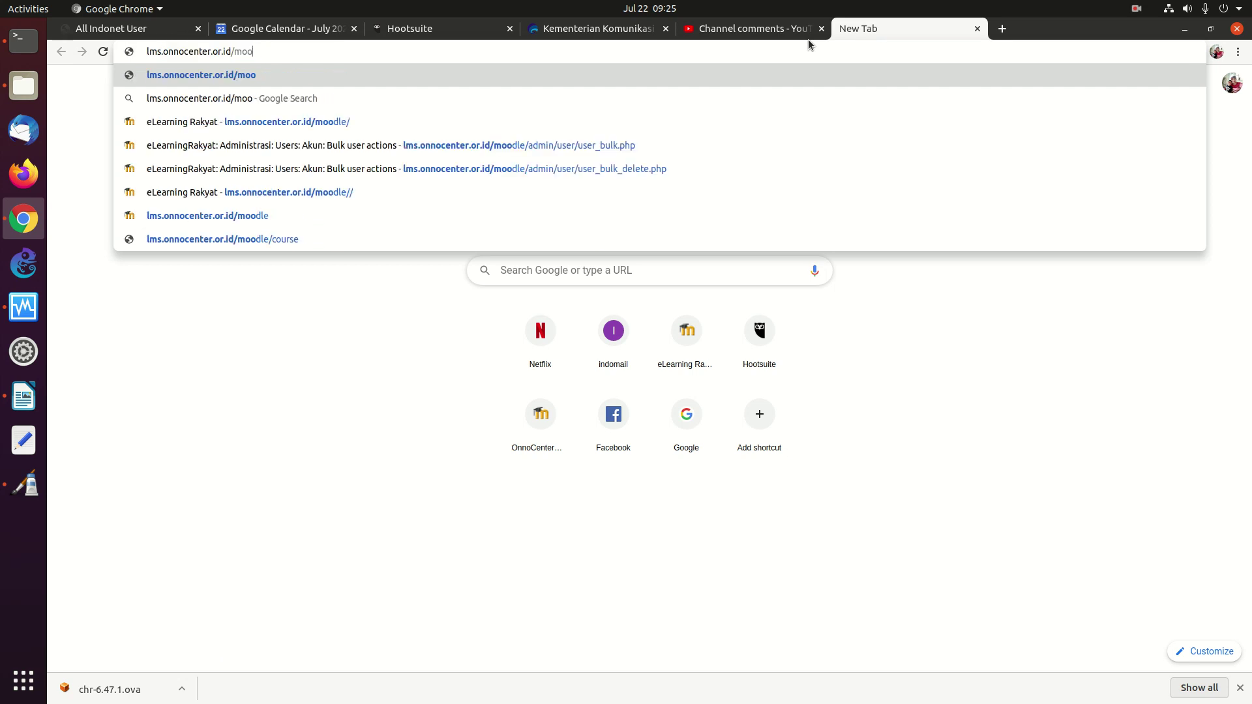
pyautogui.write('dle')
pyautogui.press('Return')
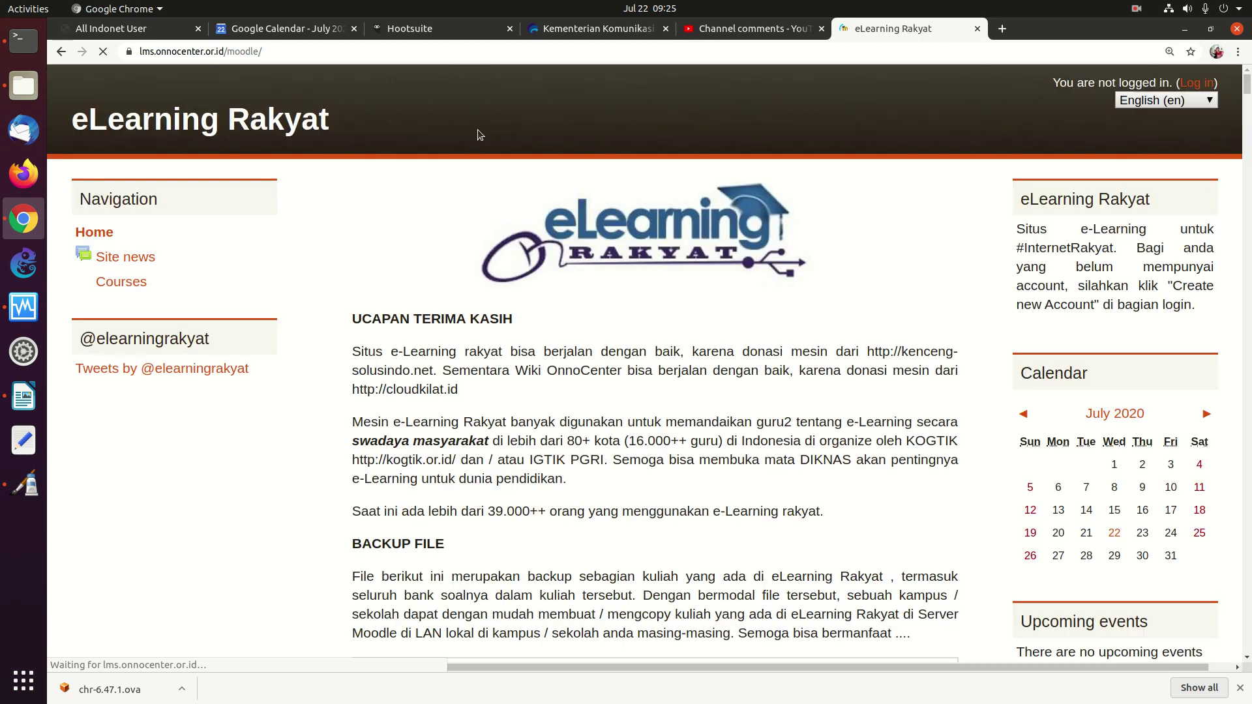
# Go to the site's login page, review the first-time instructions and open the form for creating a new account.
pyautogui.hotkey('ctrl', '+')
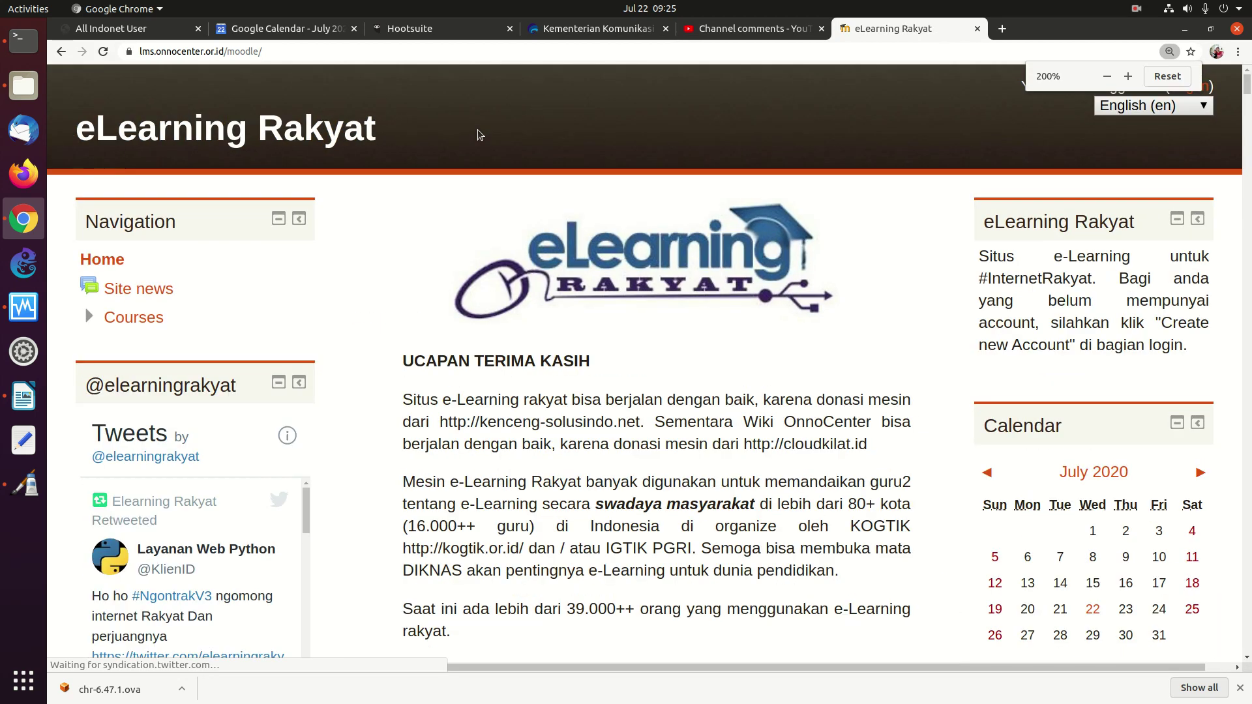
pyautogui.hotkey('ctrl', '+')
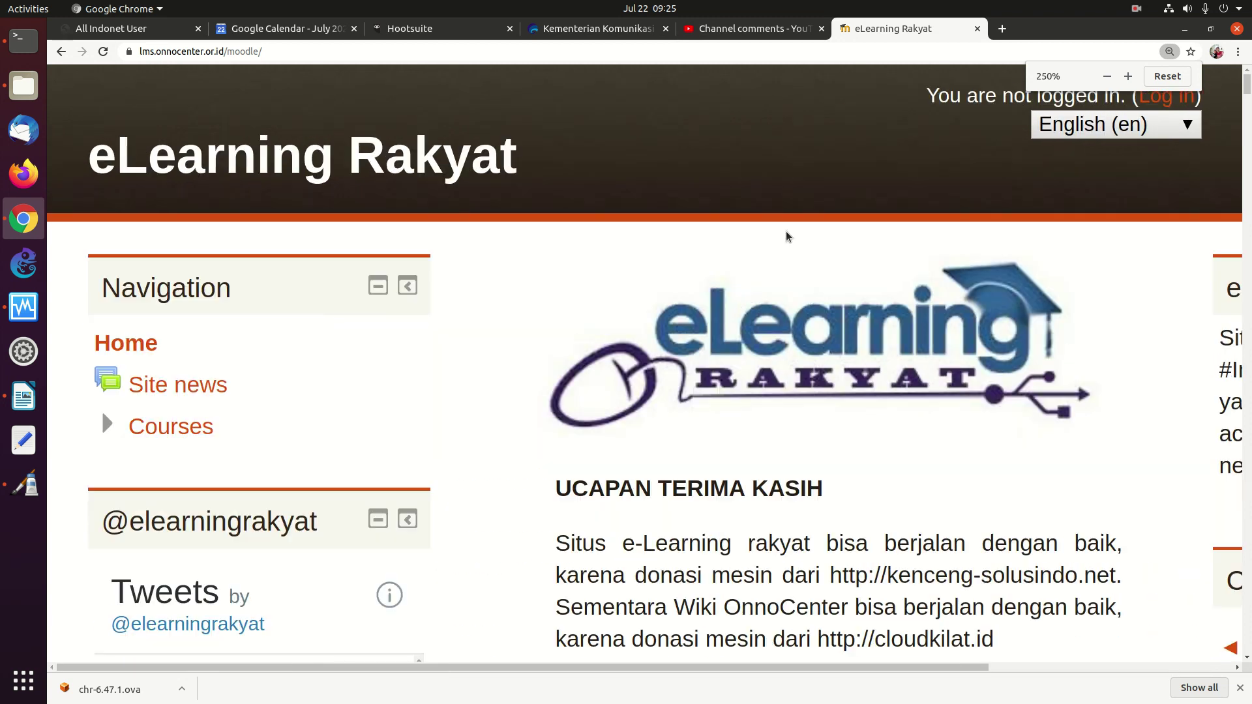
pyautogui.click(1172, 97)
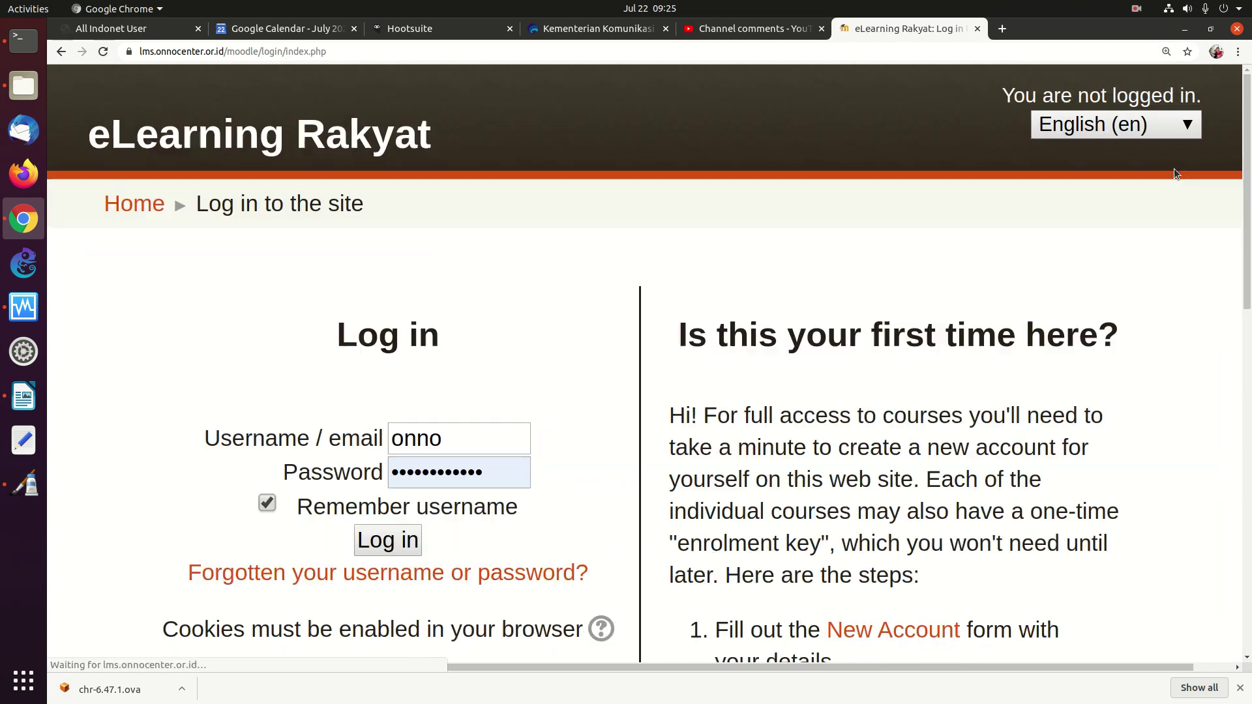
pyautogui.scroll(-4, 1213, 326)
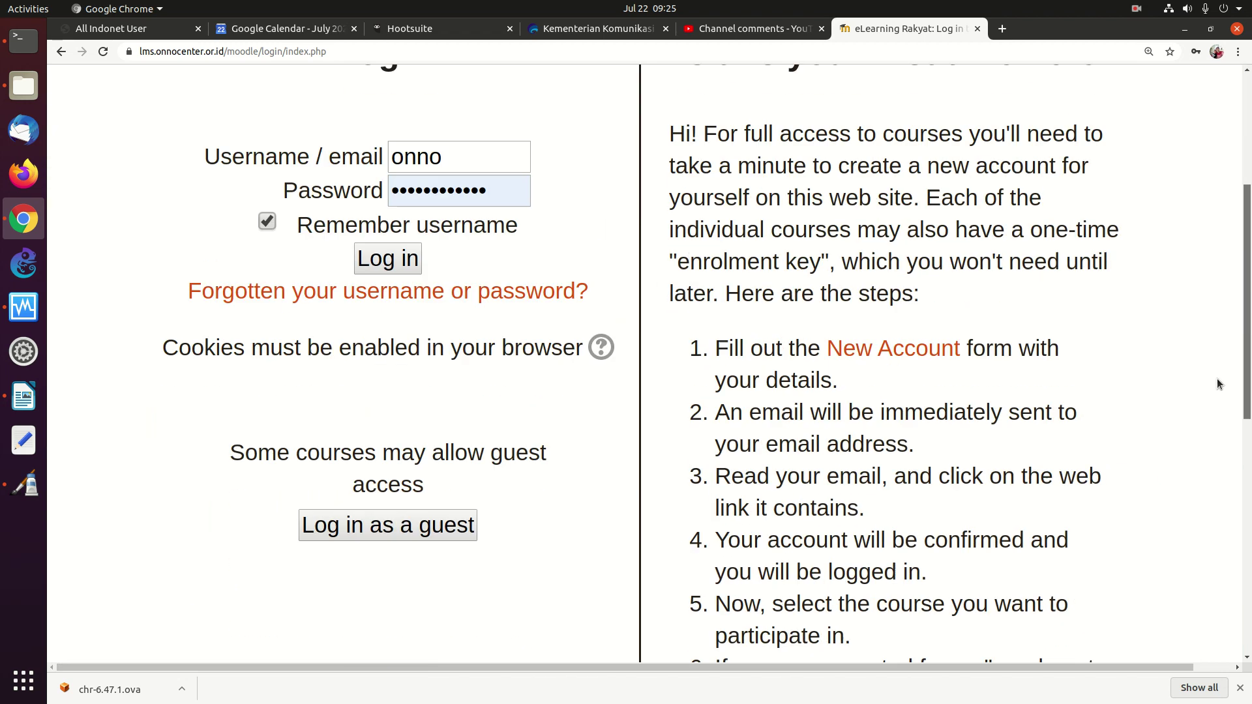
pyautogui.scroll(-2, 1186, 472)
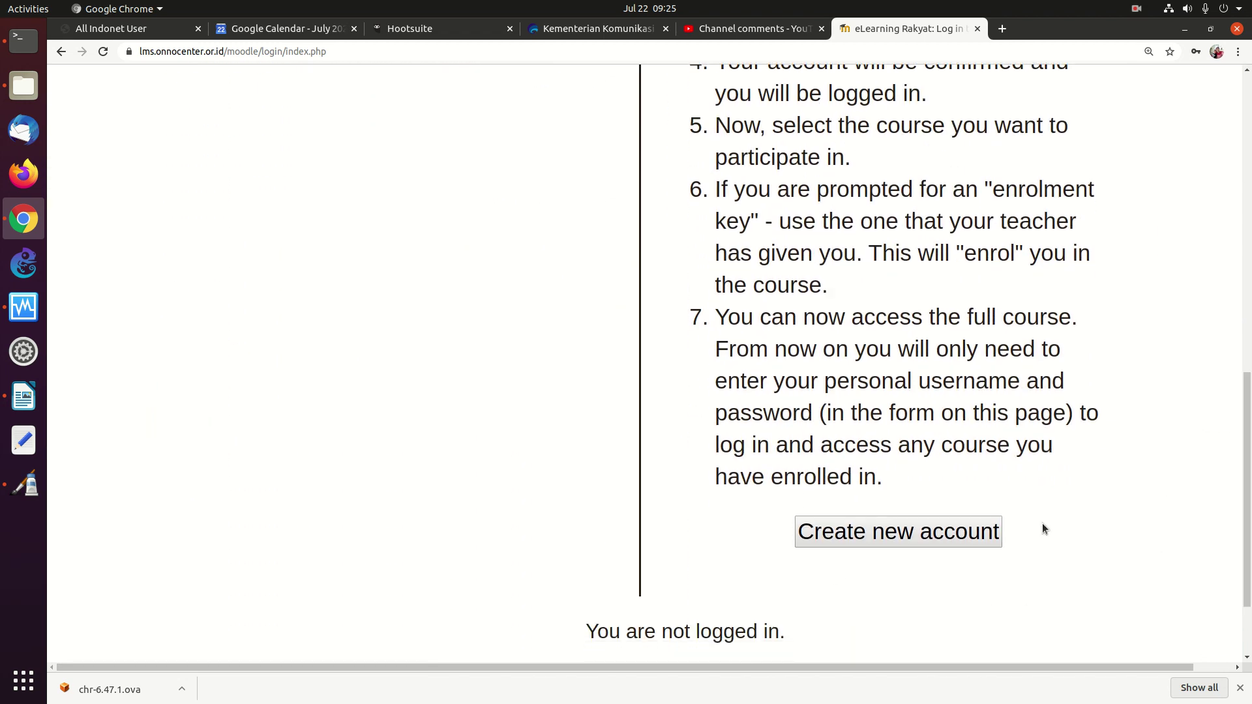
pyautogui.moveTo(1245, 507); pyautogui.dragTo(1246, 209)
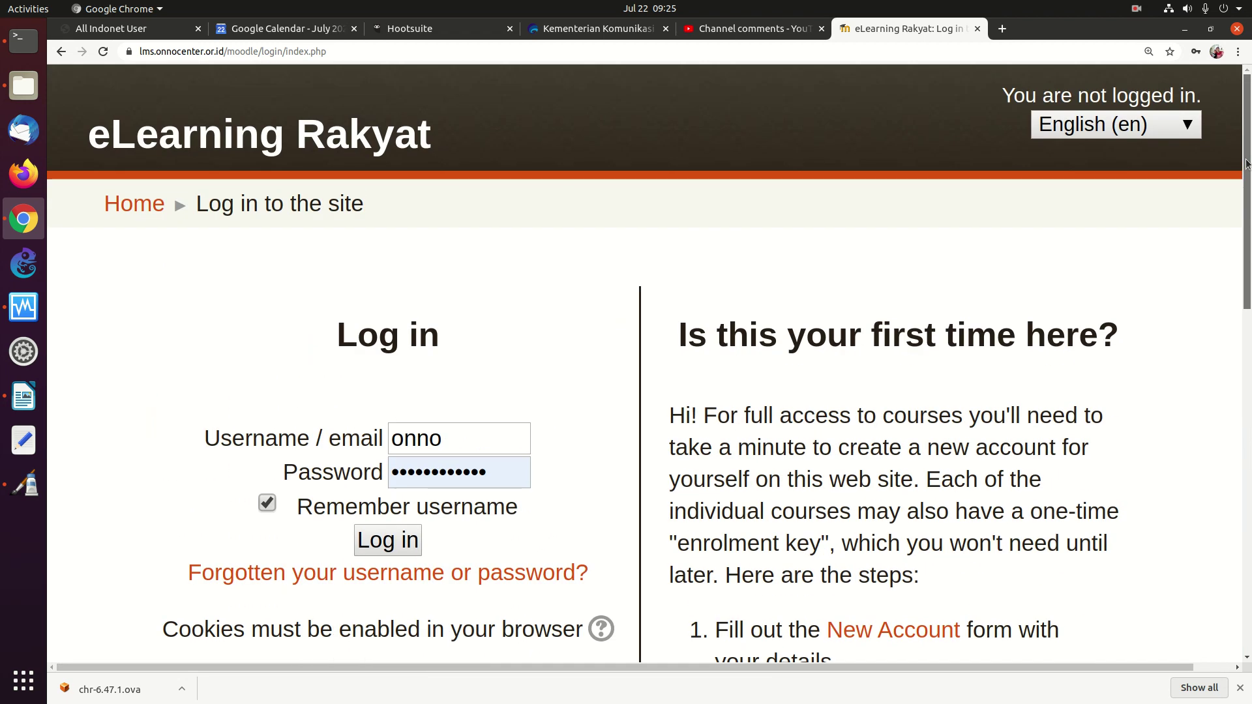
pyautogui.scroll(-6, 1222, 433)
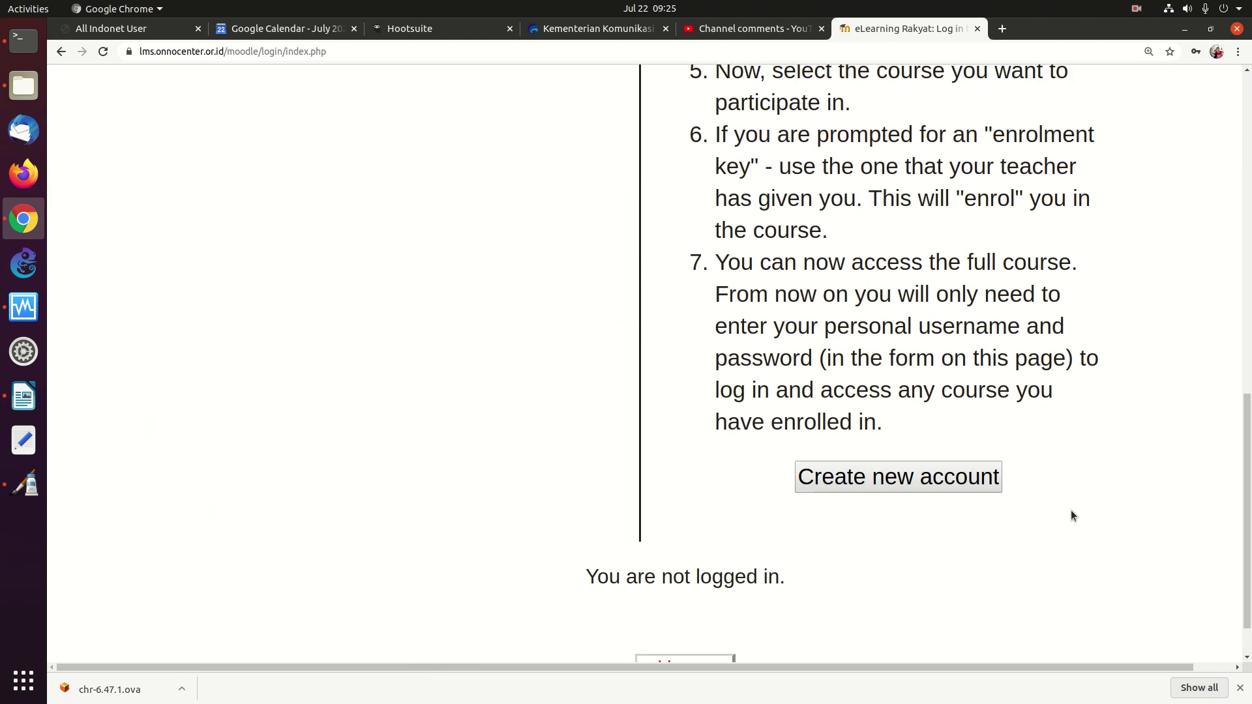
pyautogui.click(933, 484)
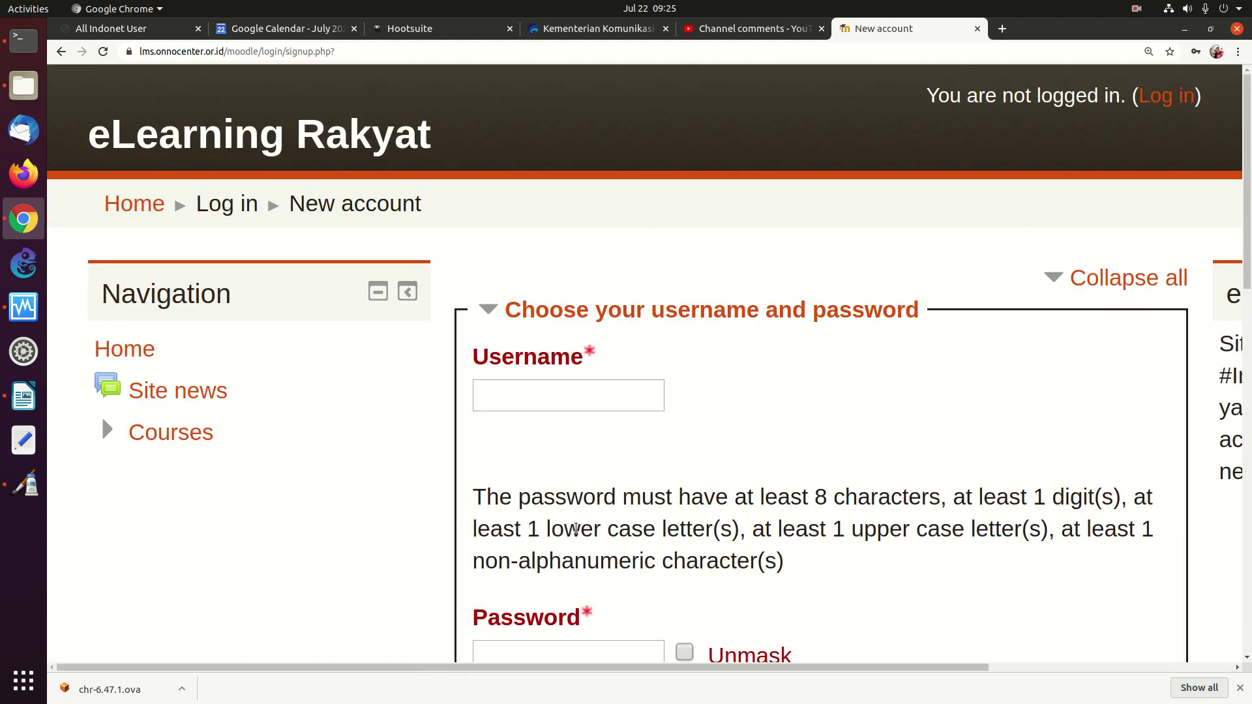
pyautogui.hotkey('ctrl', '-')
pyautogui.hotkey('ctrl', '-')
pyautogui.hotkey('ctrl', '-')
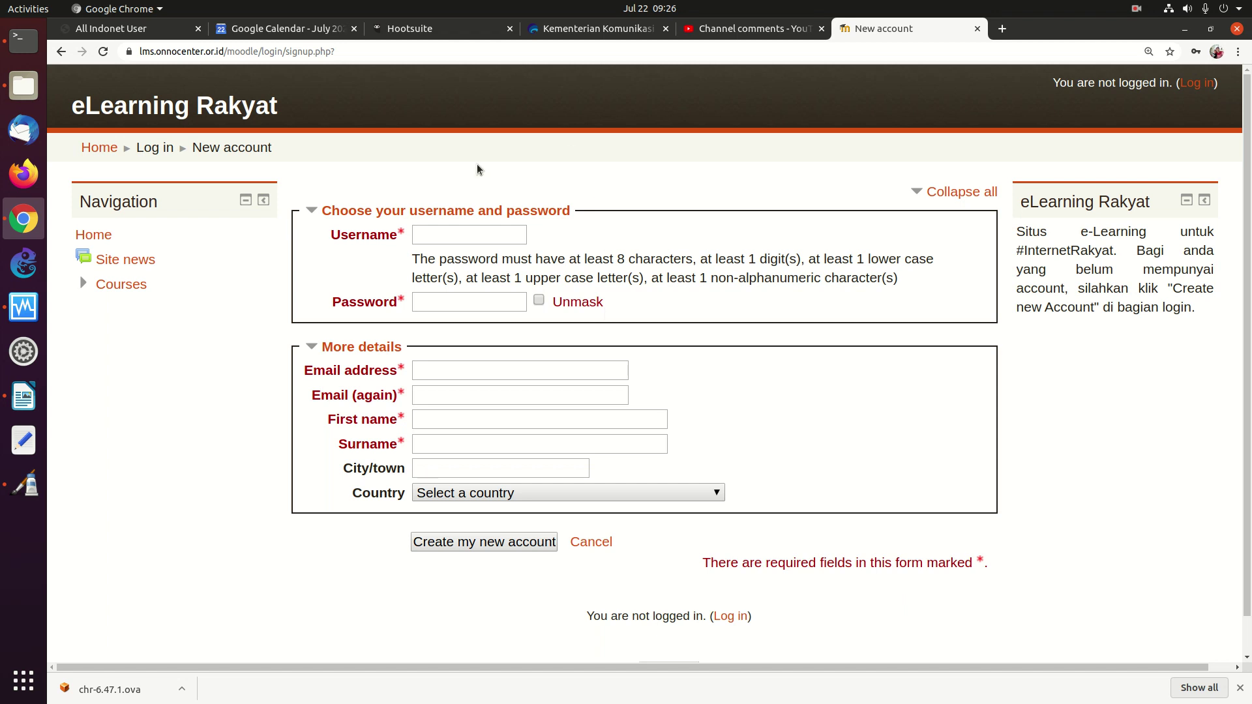
# Return to the login page and log in to eLearning Rakyat with the saved username and password.
pyautogui.click(61, 52)
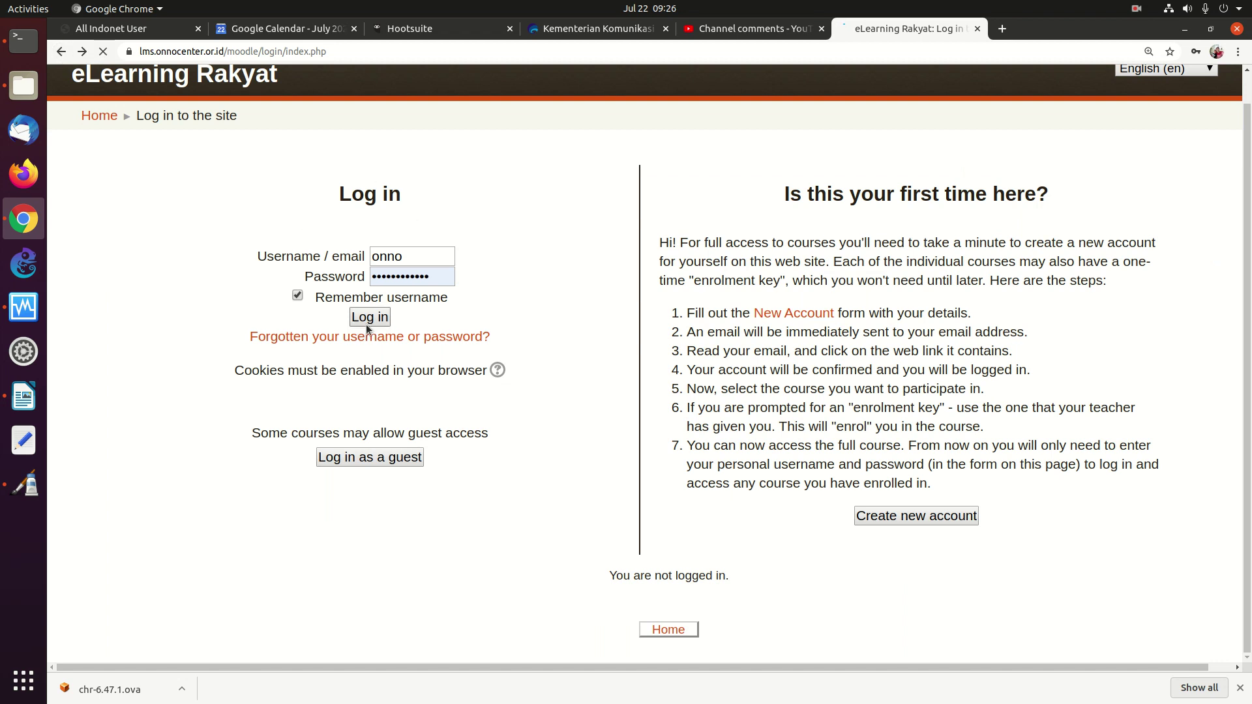
pyautogui.click(366, 318)
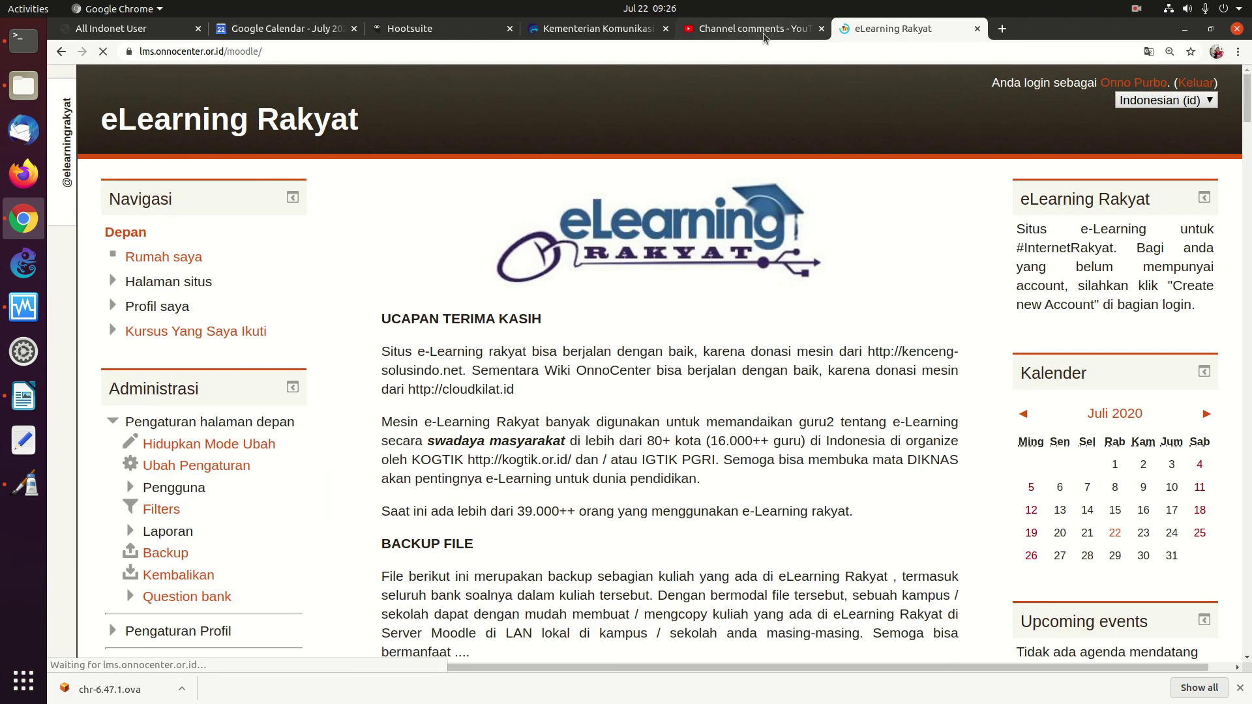
pyautogui.click(763, 31)
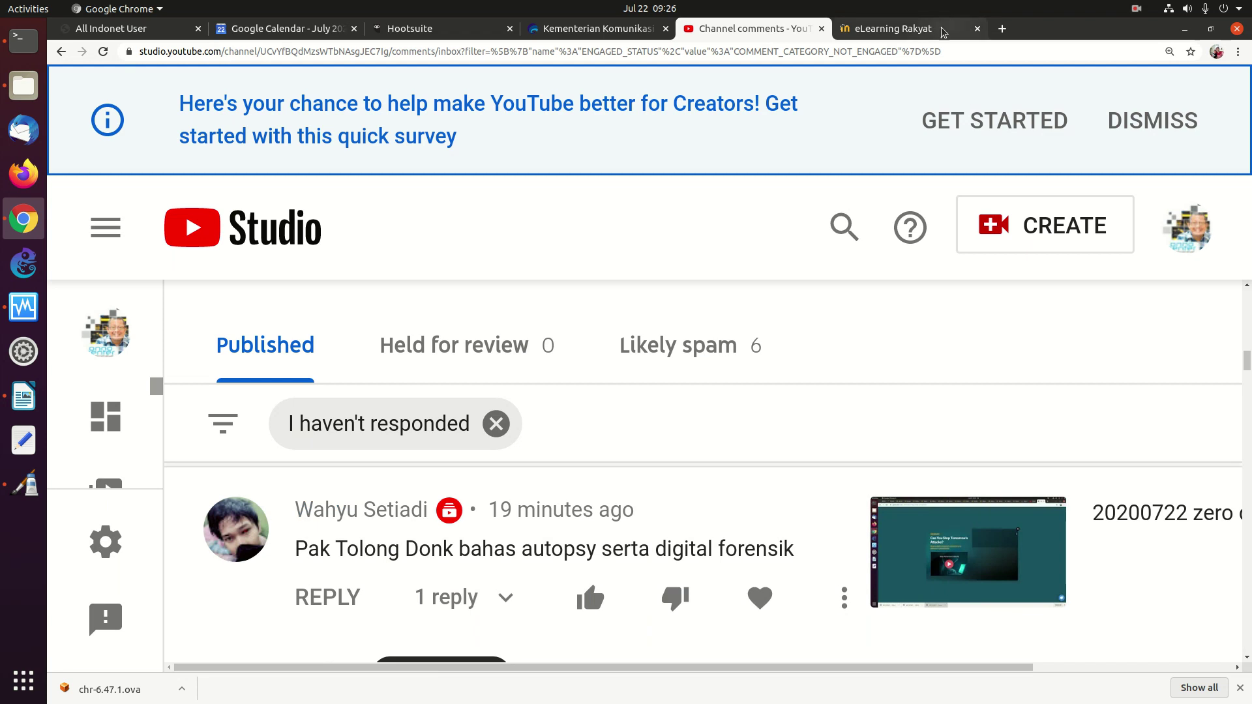
pyautogui.click(941, 28)
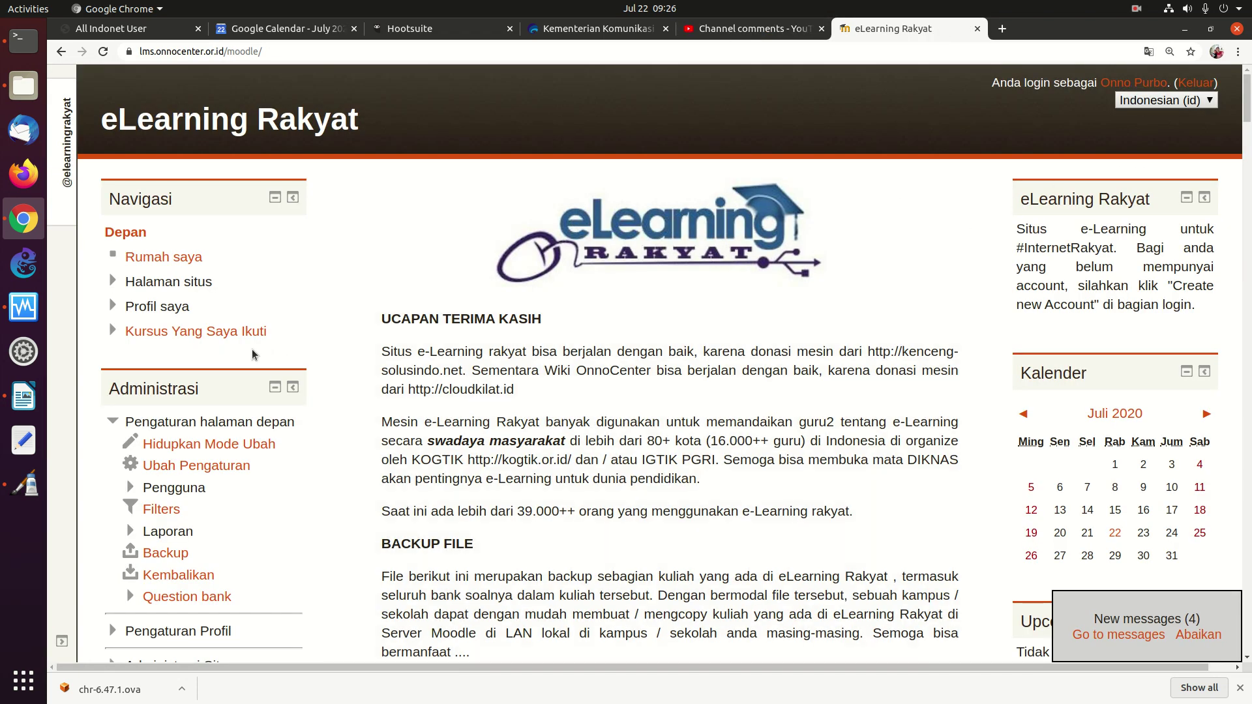
# Open the Cyber-Security course from the enrolled courses and go to its Forensik section.
pyautogui.click(232, 334)
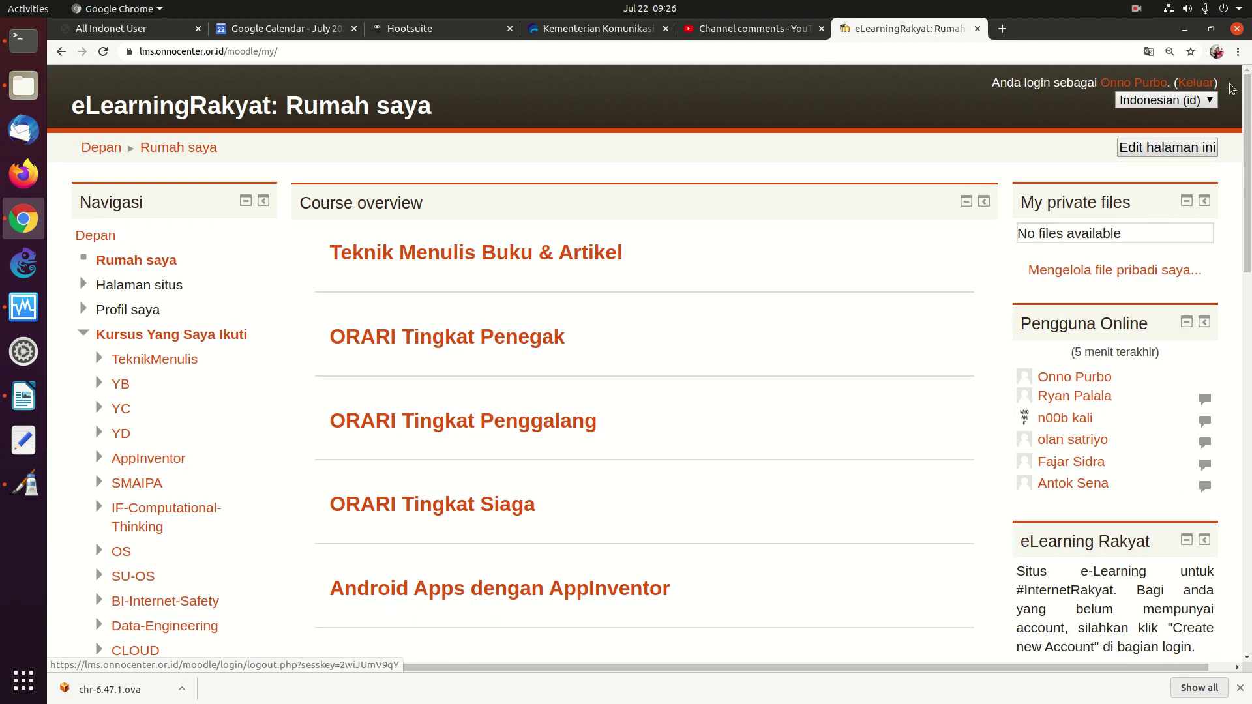
pyautogui.moveTo(1245, 101); pyautogui.dragTo(1104, 175)
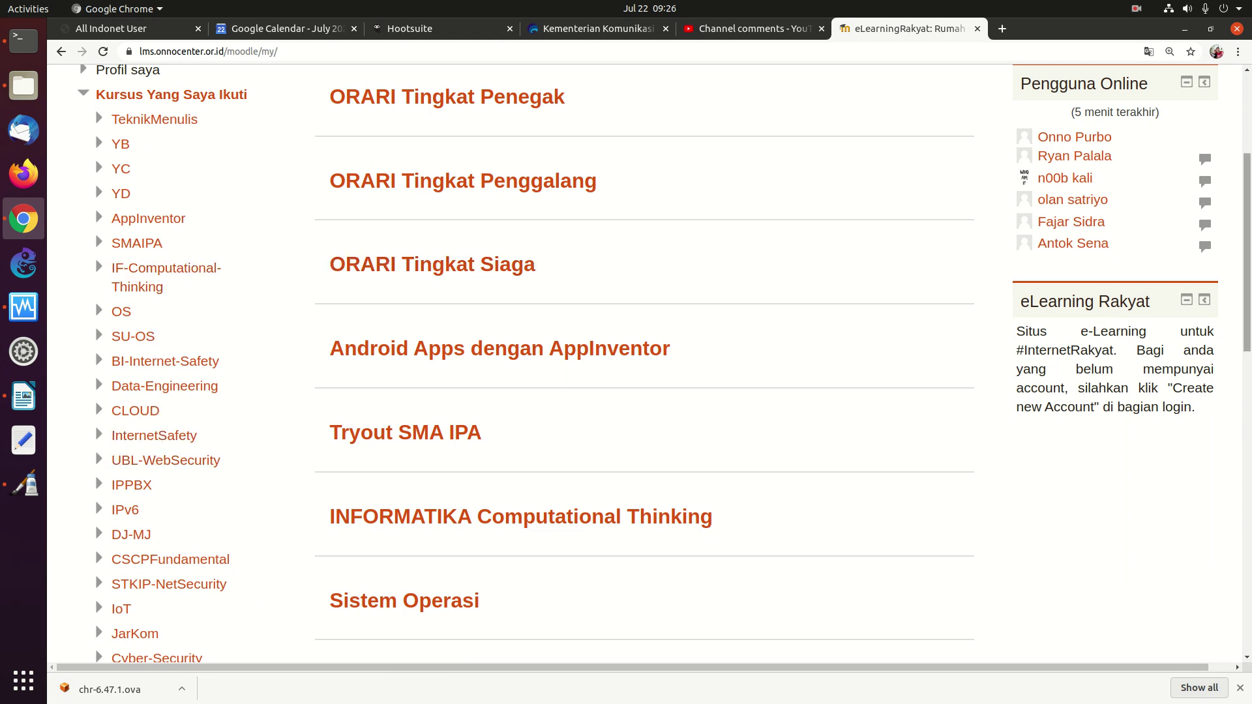
pyautogui.scroll(-4, 1247, 294)
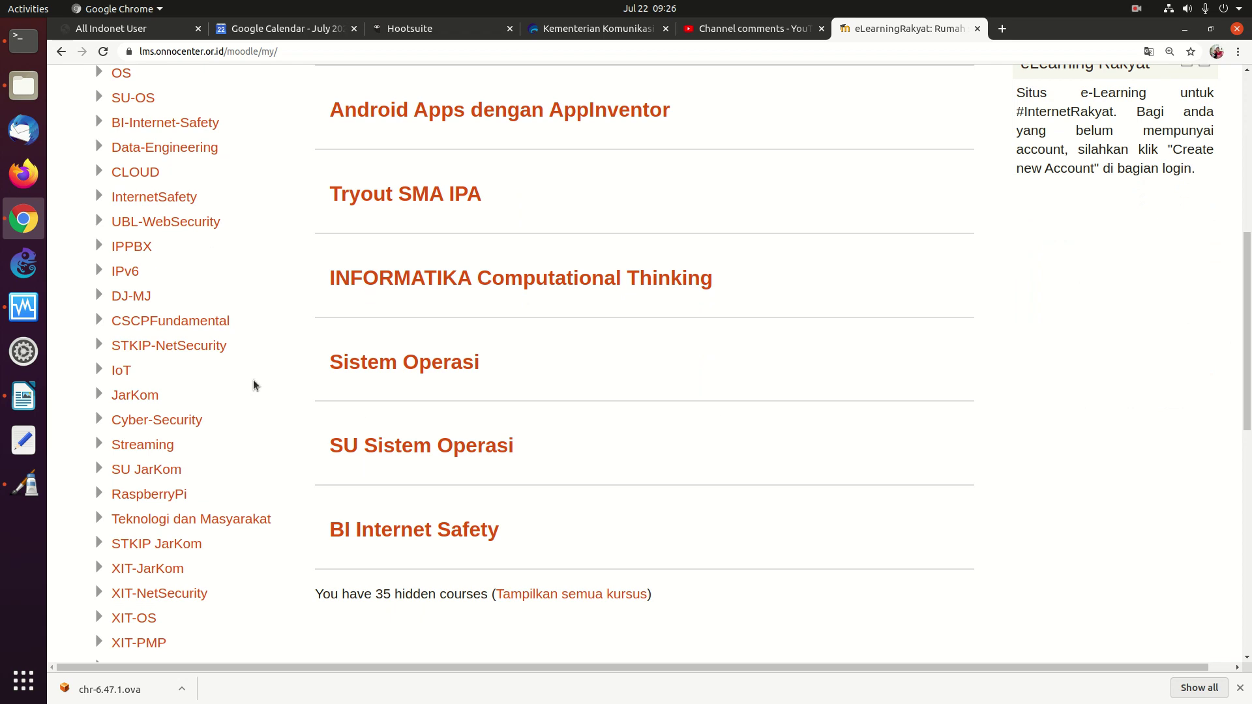
pyautogui.click(188, 422)
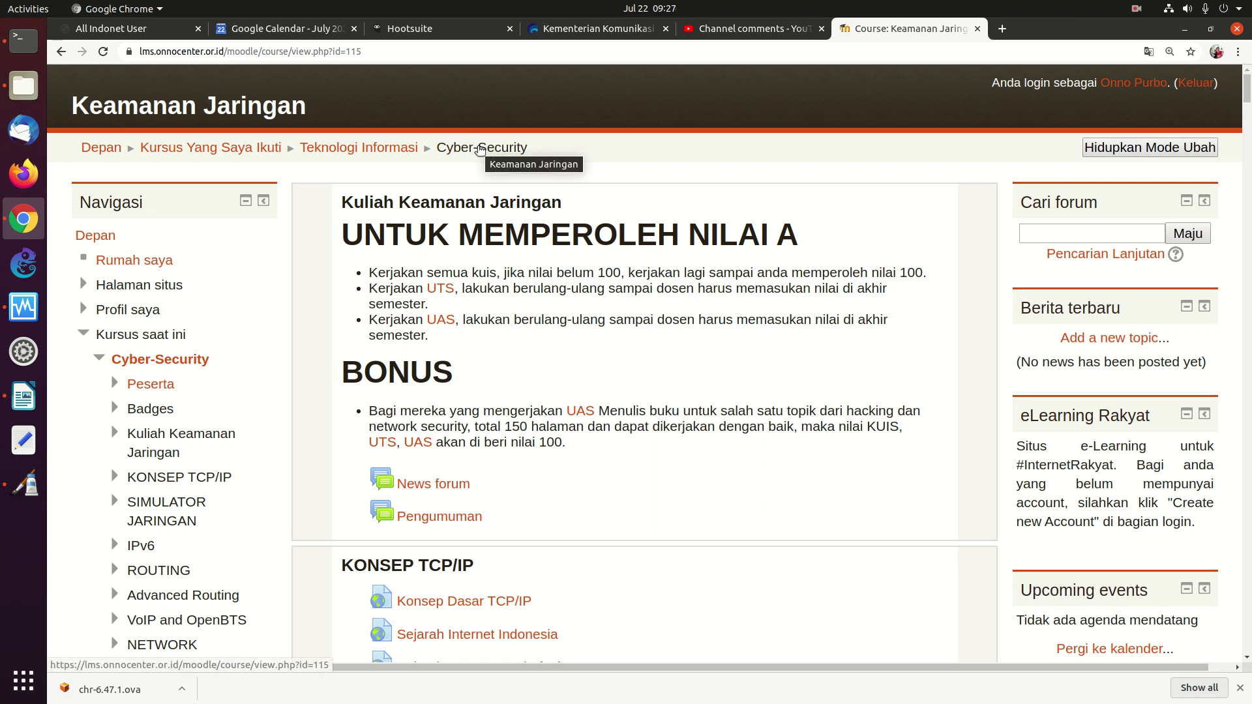
pyautogui.moveTo(1247, 88); pyautogui.dragTo(1145, 586)
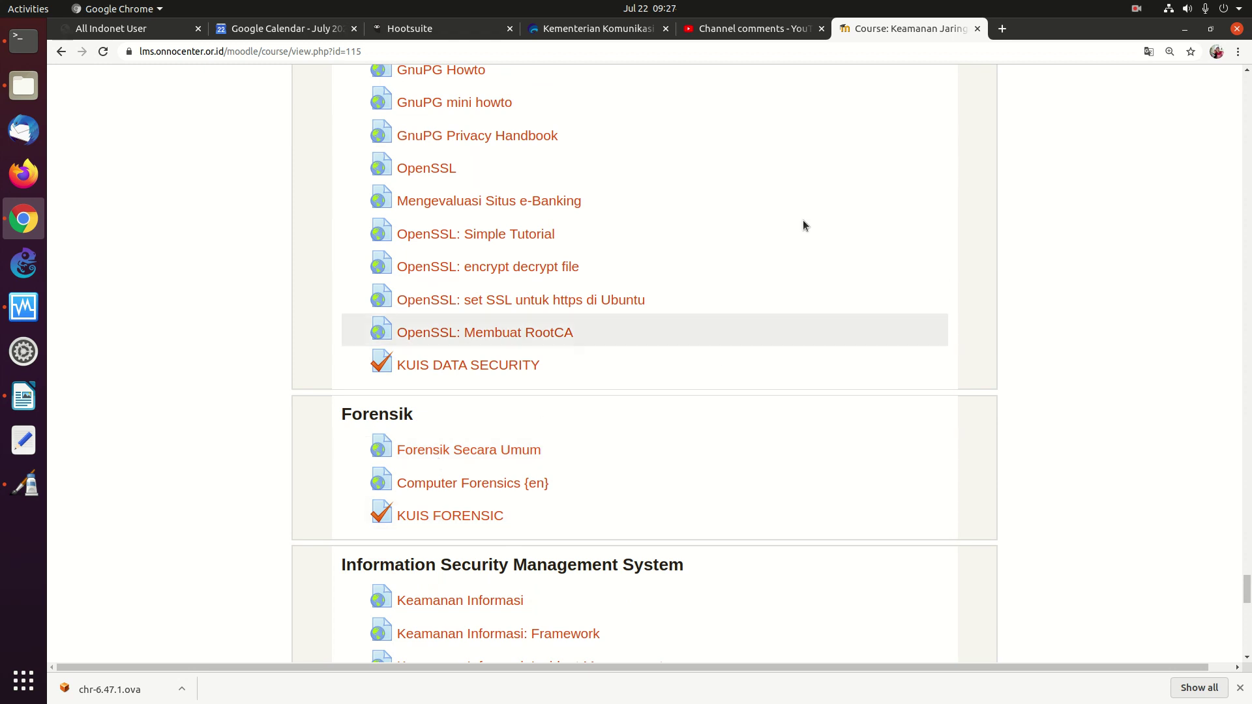
# Search Google for "forensic" in a new browser tab and open the Wikipedia article on forensic science.
pyautogui.click(1002, 28)
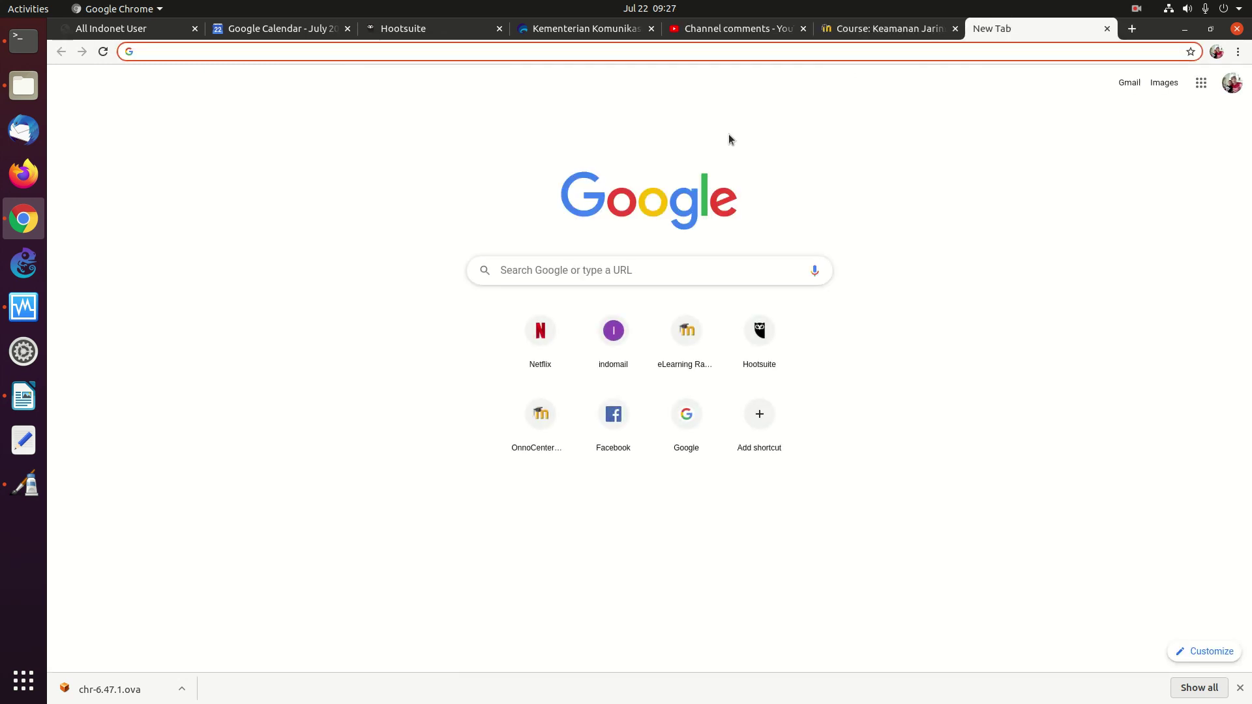
pyautogui.click(631, 263)
pyautogui.write('fore')
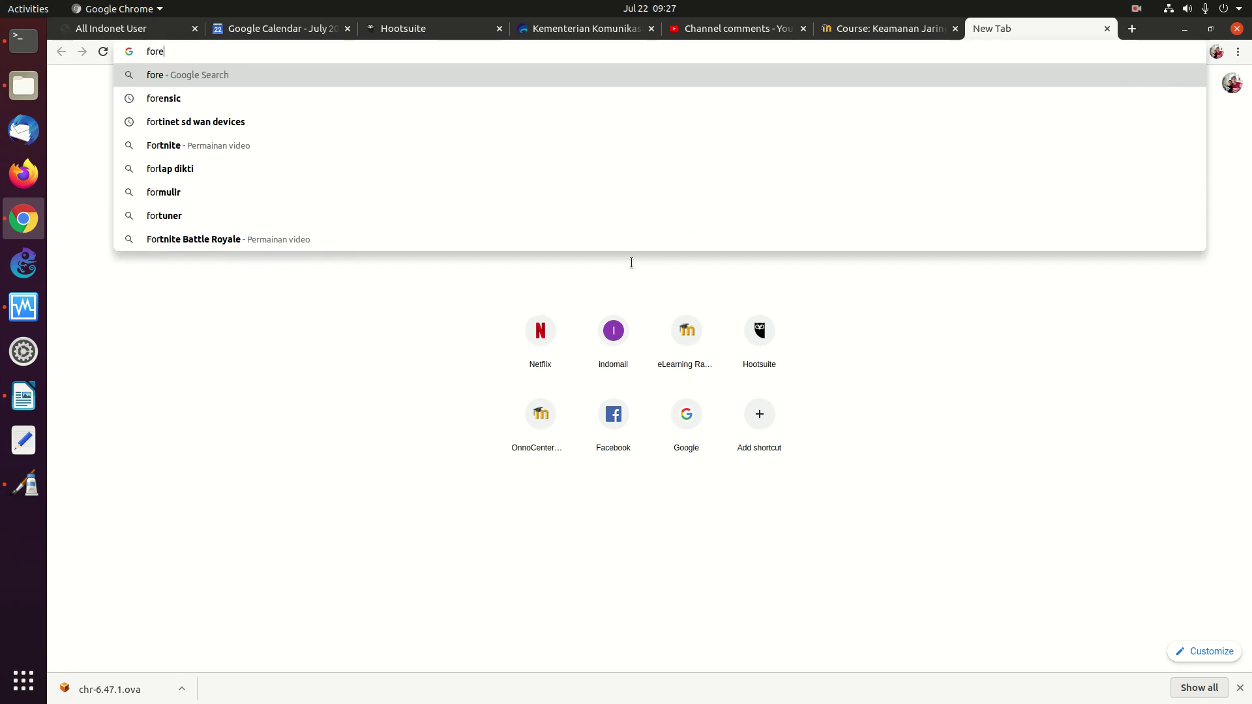
pyautogui.write('ns')
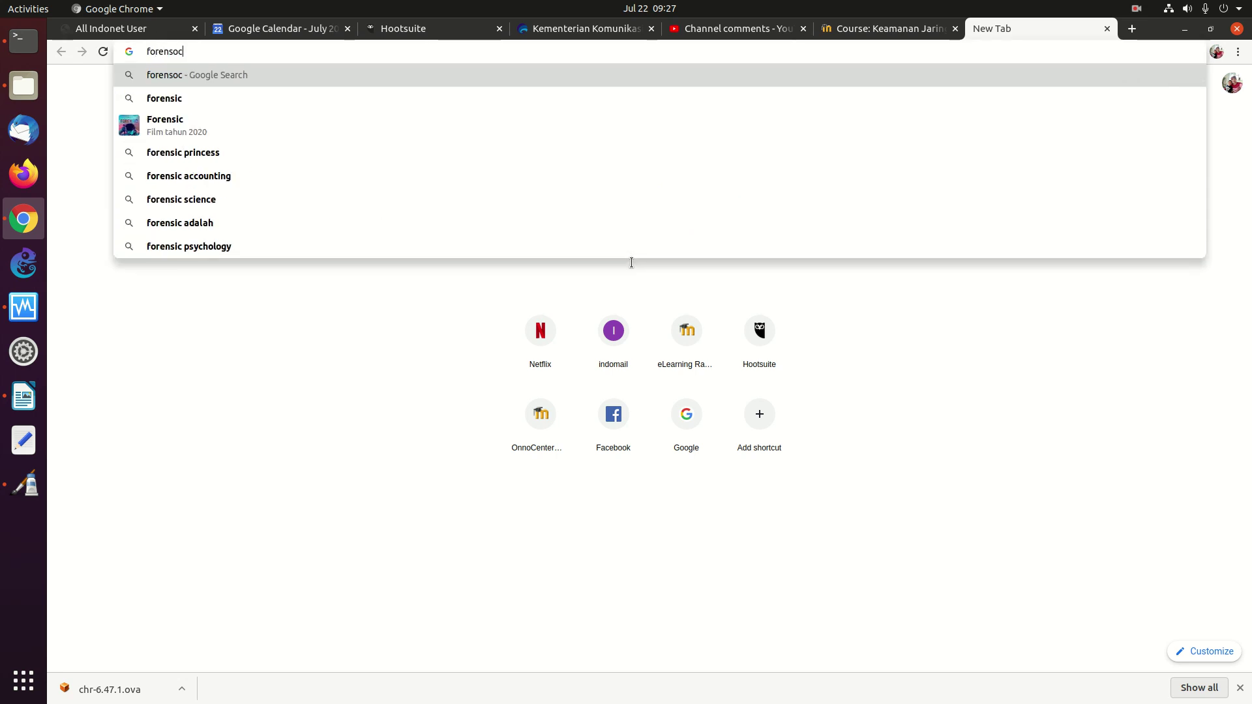
pyautogui.write('ic')
pyautogui.press('Return')
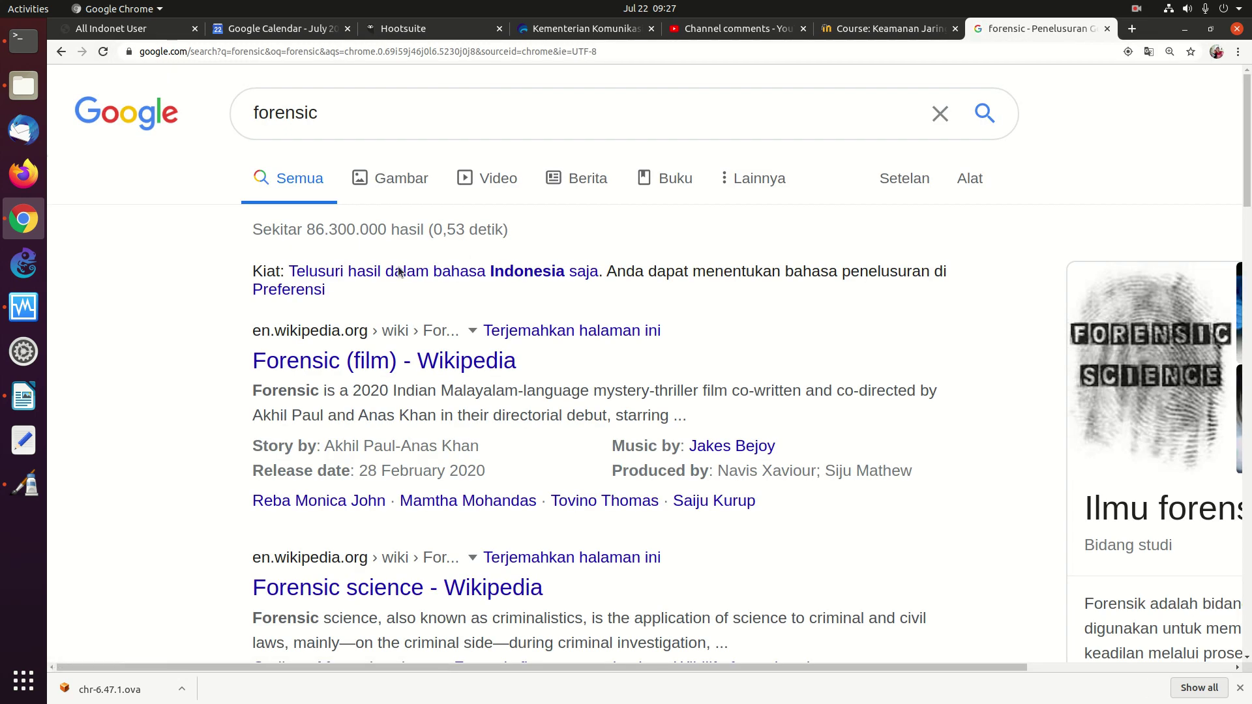
pyautogui.click(403, 581)
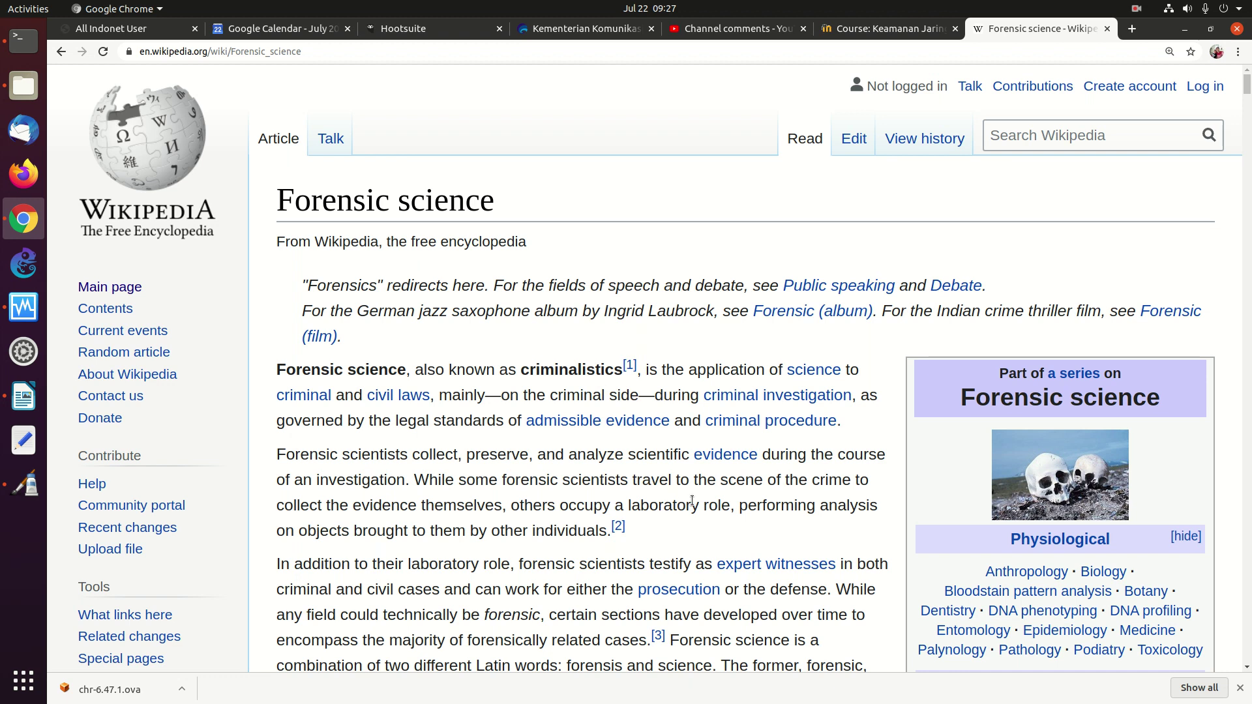
# Skim the forensic science introduction, search Wikipedia for "digital forensic" and open the Digital forensics article.
pyautogui.moveTo(710, 425)
pyautogui.scroll(-3, 1247, 101)
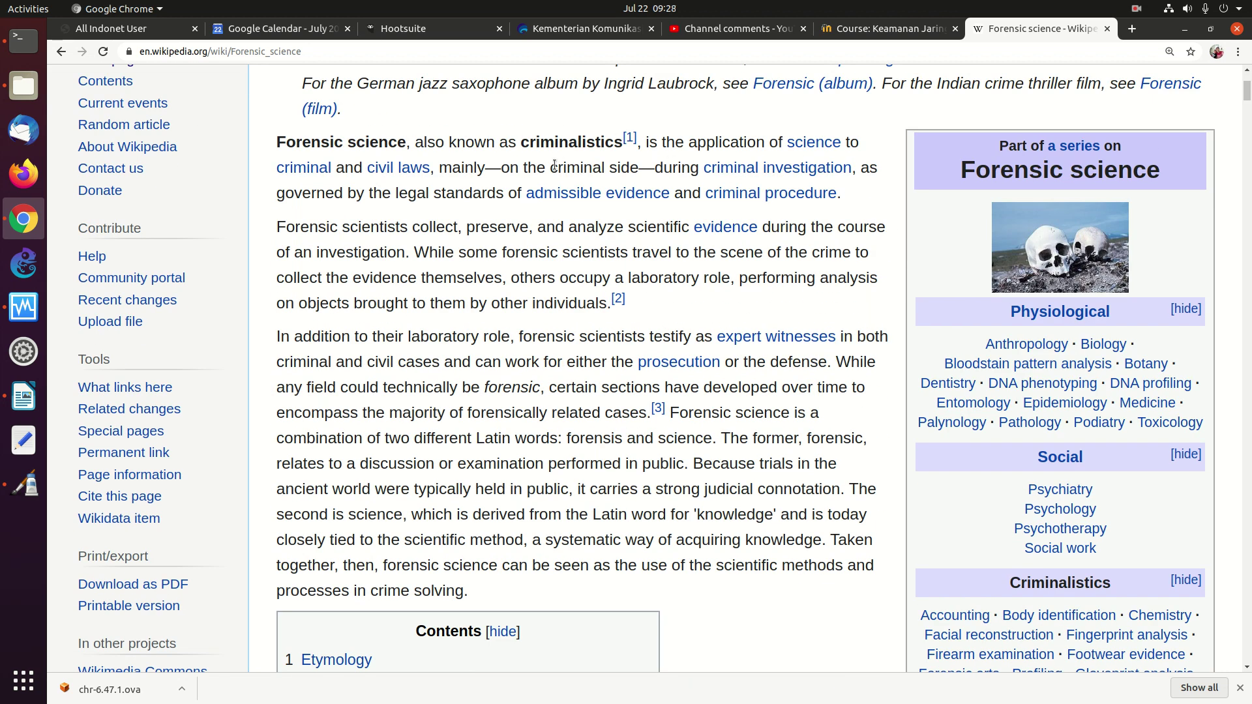
pyautogui.moveTo(757, 231)
pyautogui.scroll(4, 1246, 85)
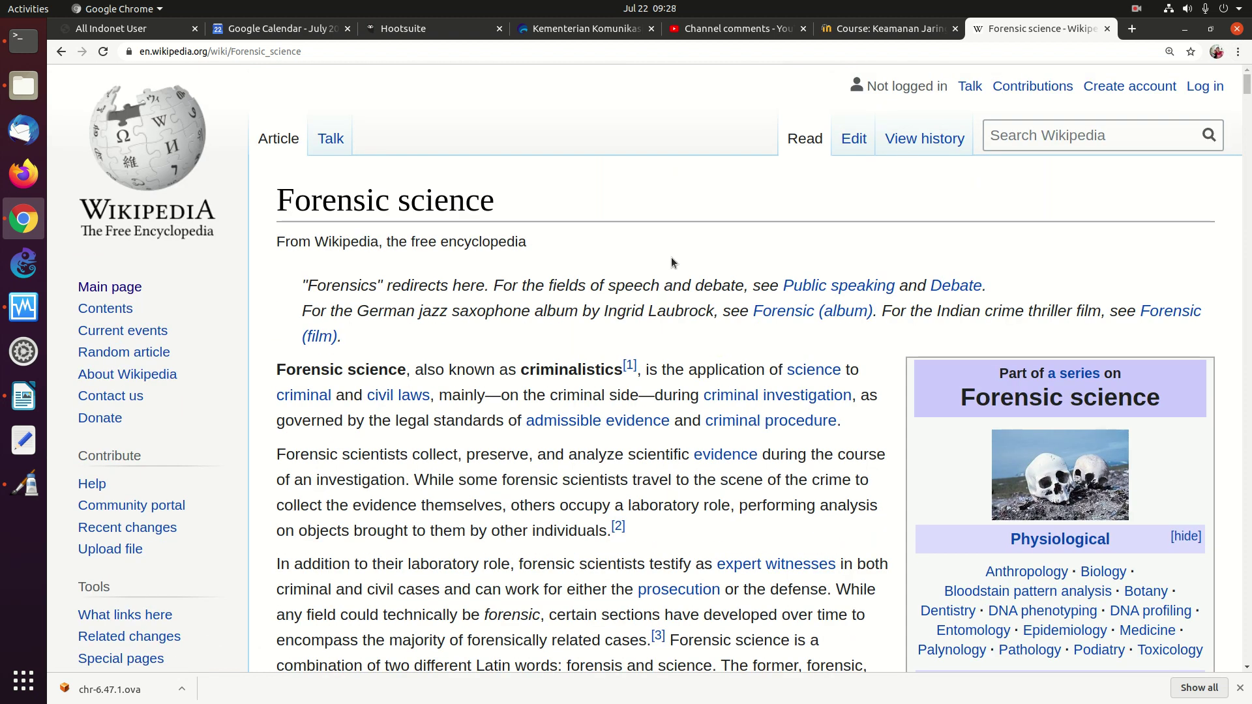
pyautogui.click(1065, 136)
pyautogui.write('digital ')
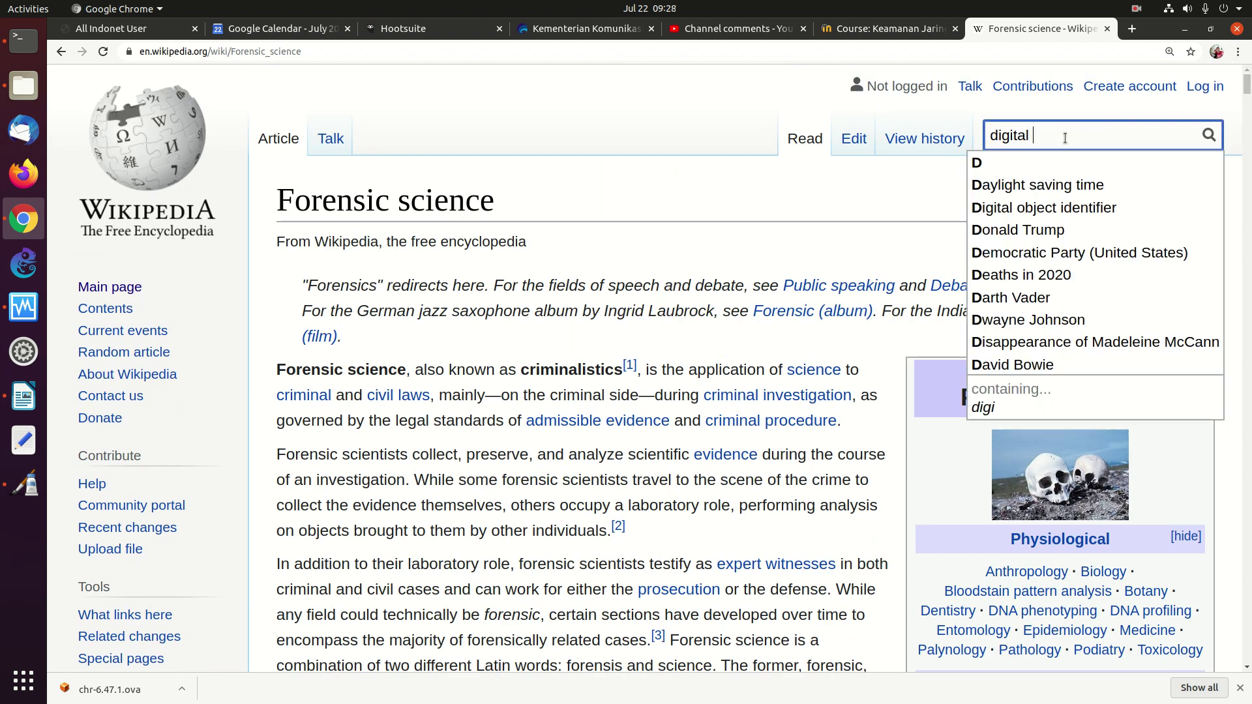
pyautogui.write('forensi')
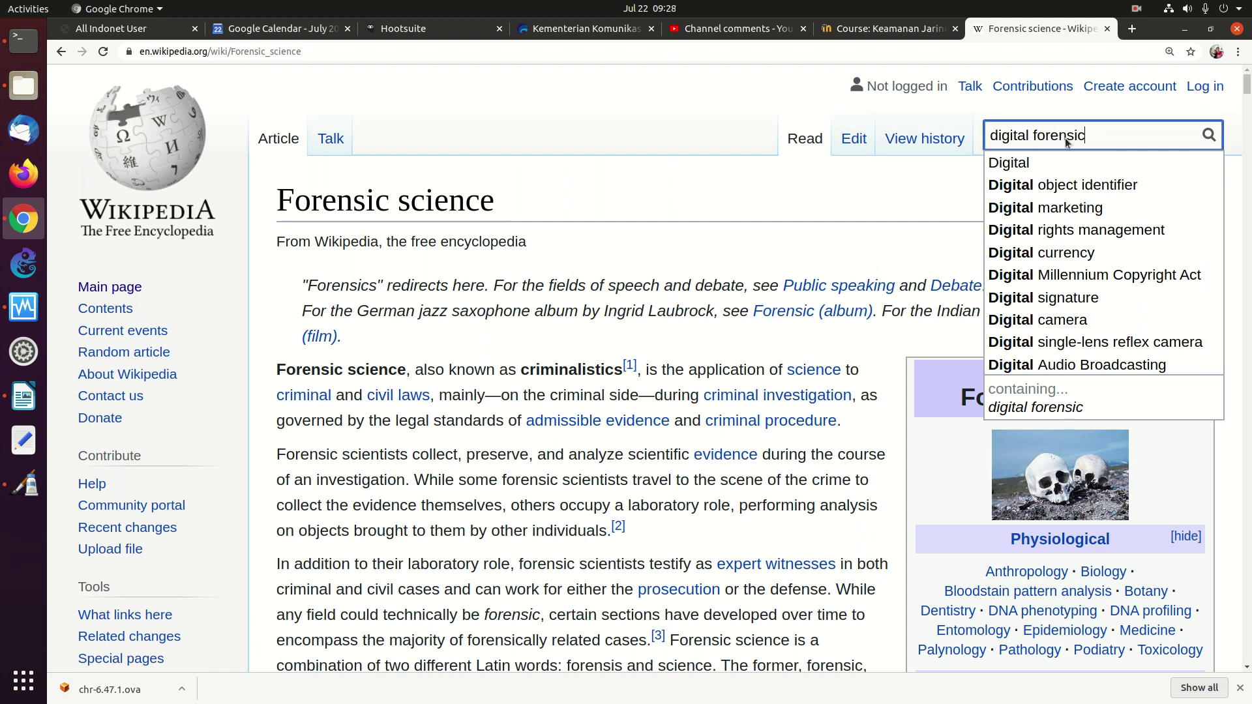
pyautogui.write('c')
pyautogui.press('Return')
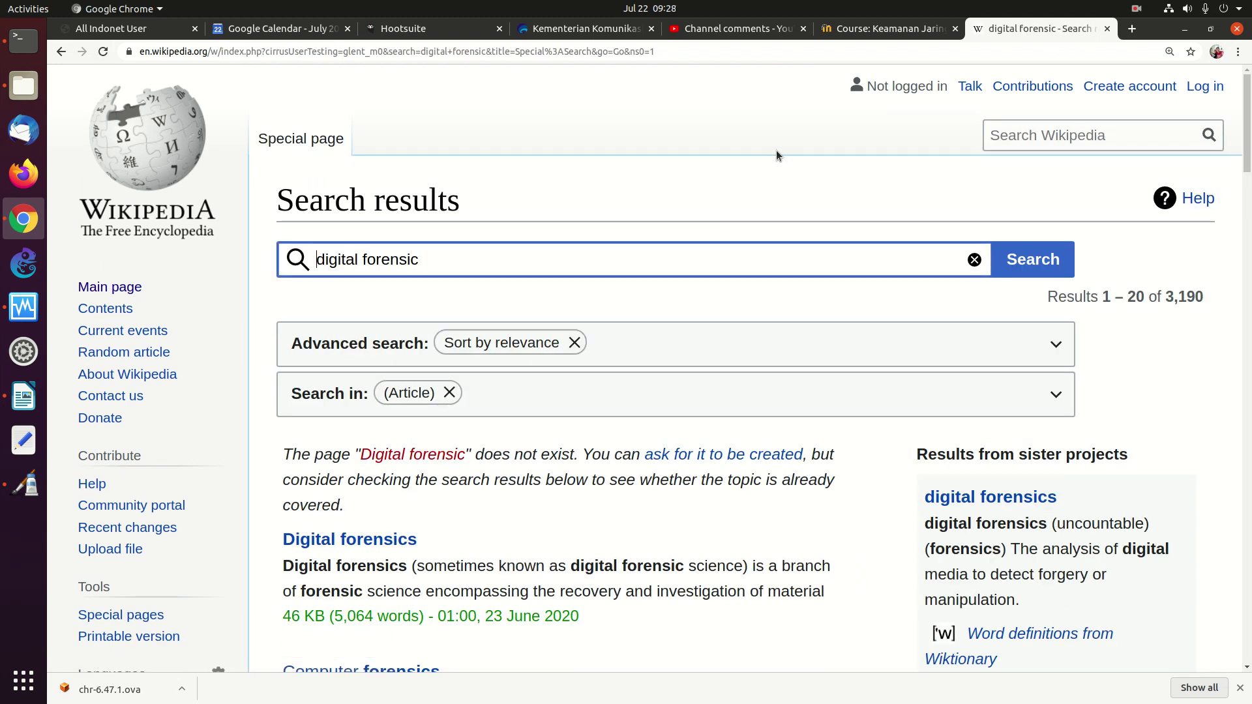
pyautogui.click(374, 541)
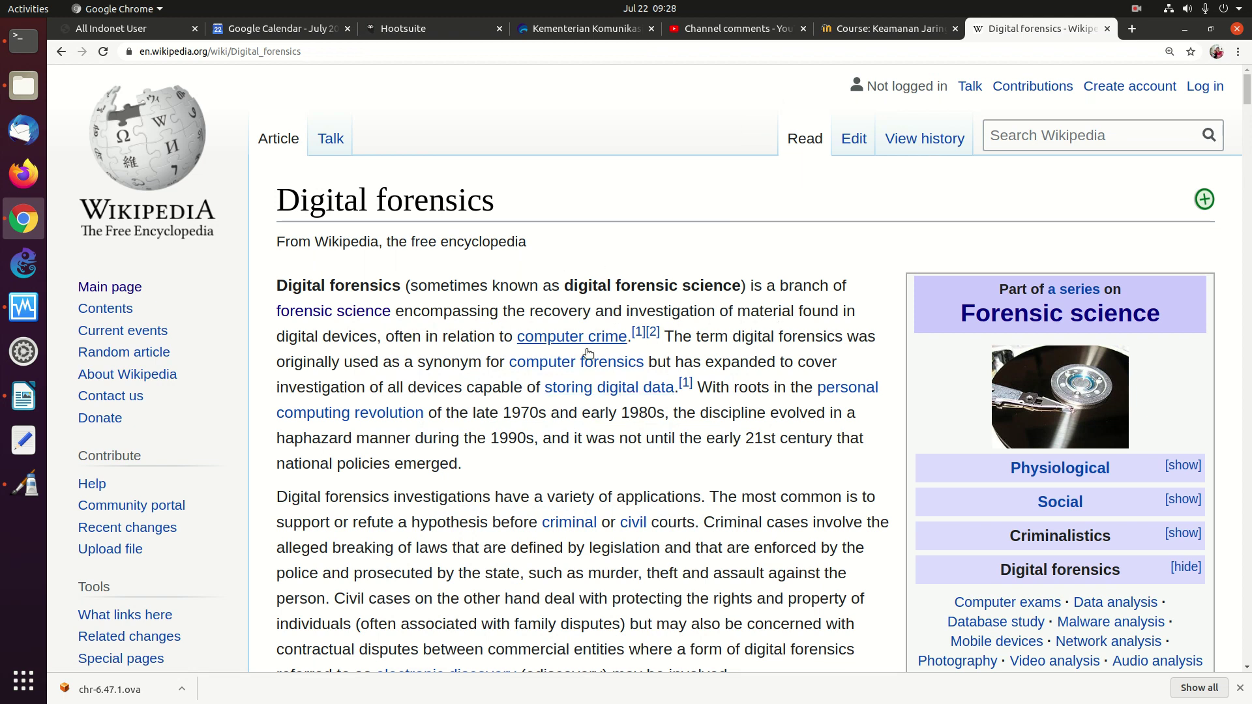
# Read the Digital forensics article's introduction and examine the Branches entries in its table of contents.
pyautogui.moveTo(597, 343)
pyautogui.scroll(-3, 1244, 110)
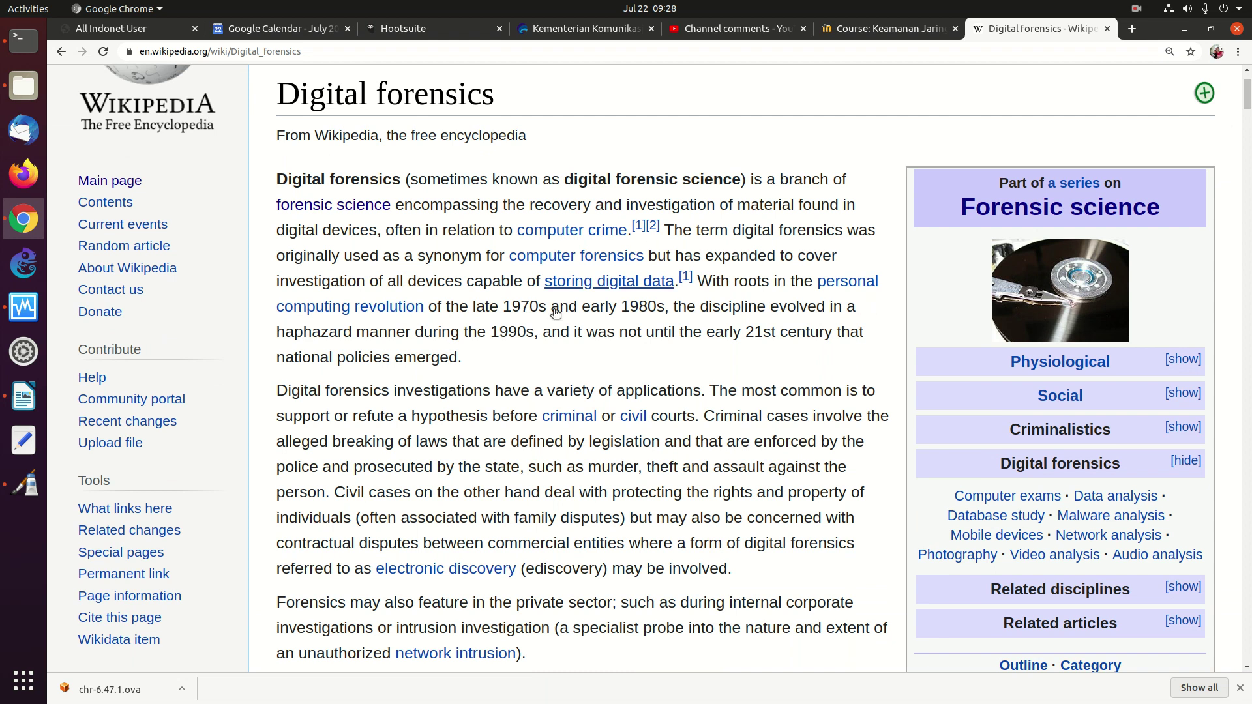
pyautogui.moveTo(623, 281)
pyautogui.moveTo(1246, 98); pyautogui.dragTo(1229, 148)
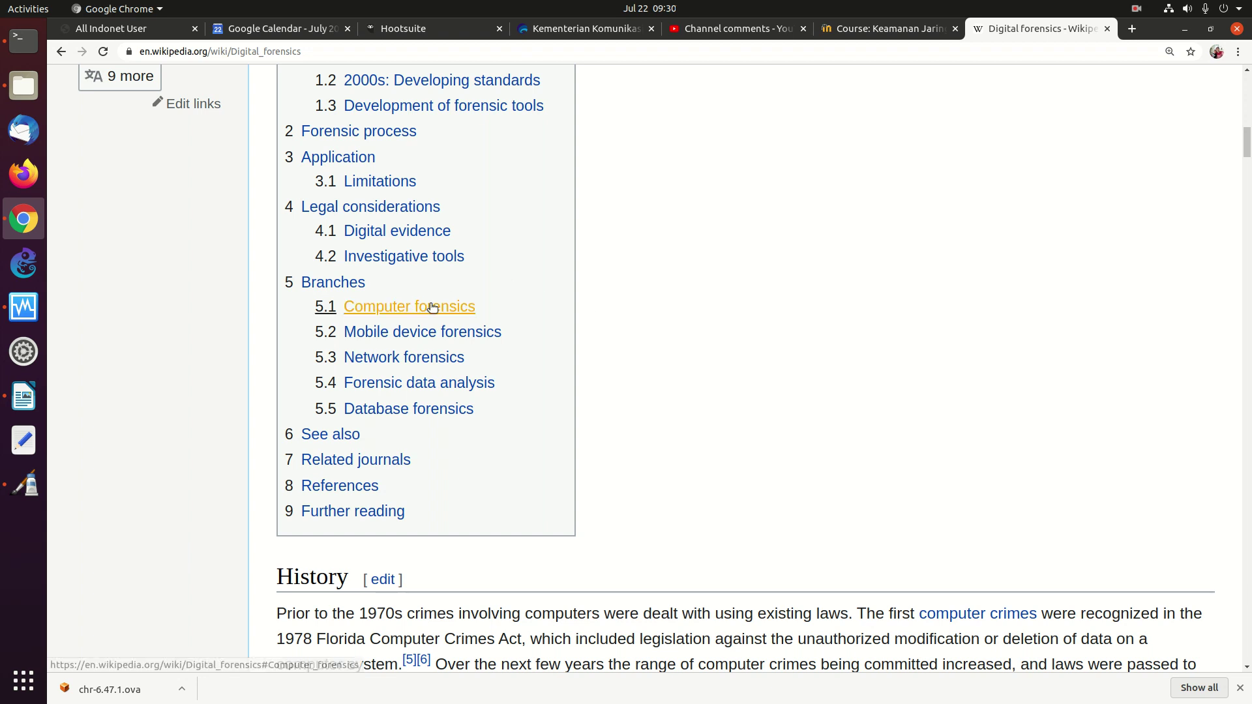
# Examine the Branches subsections of the Digital forensics article, from Computer forensics through Database forensics, highlighting the financial crime mention.
pyautogui.click(411, 306)
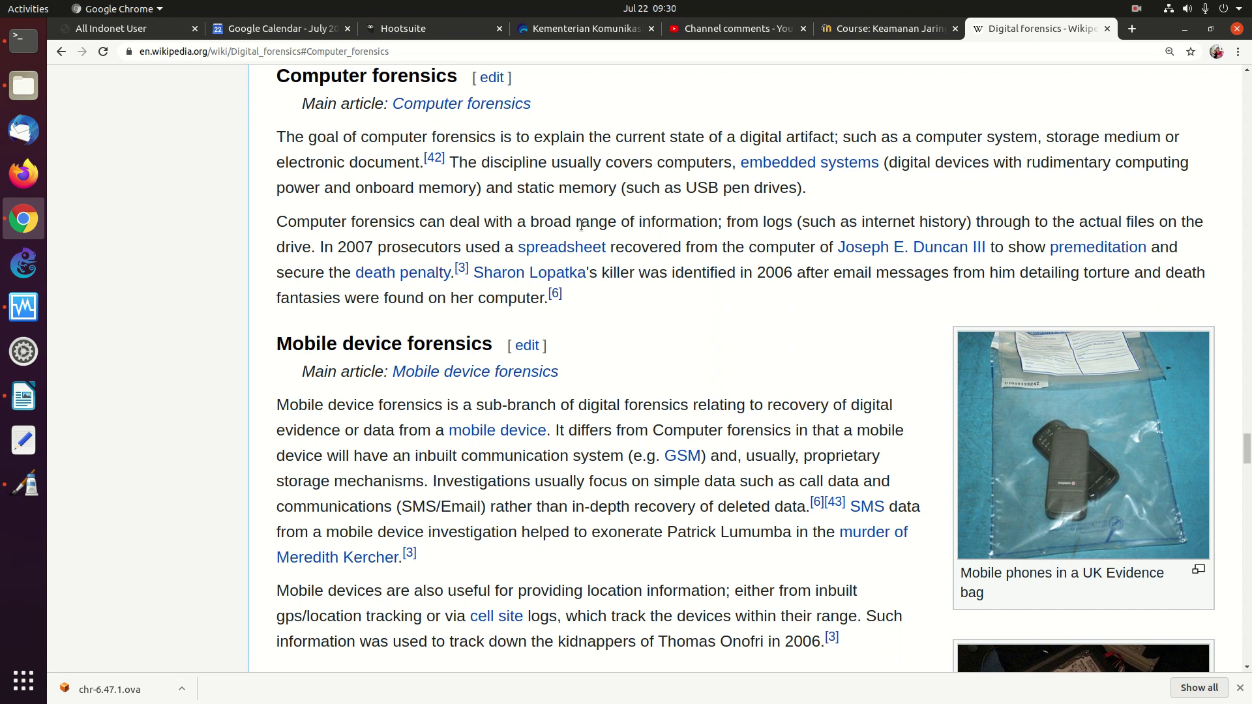
pyautogui.scroll(-3, 582, 225)
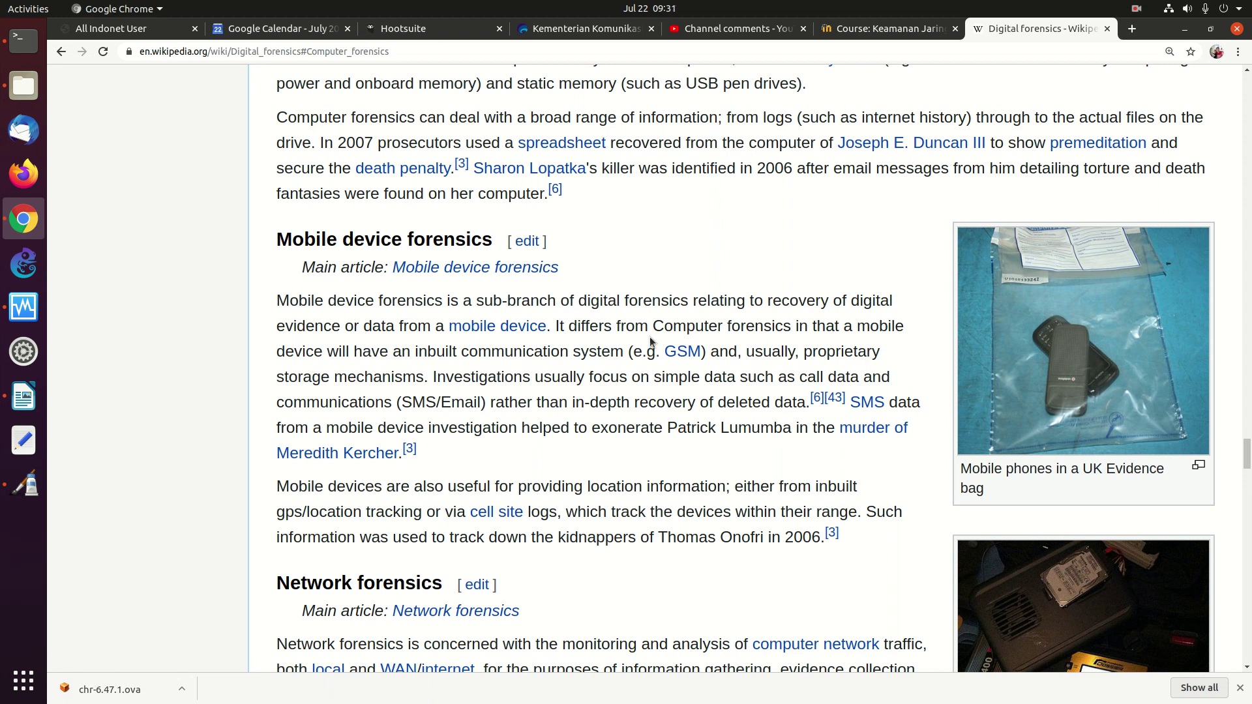
pyautogui.scroll(-5, 649, 337)
pyautogui.scroll(-4, 649, 337)
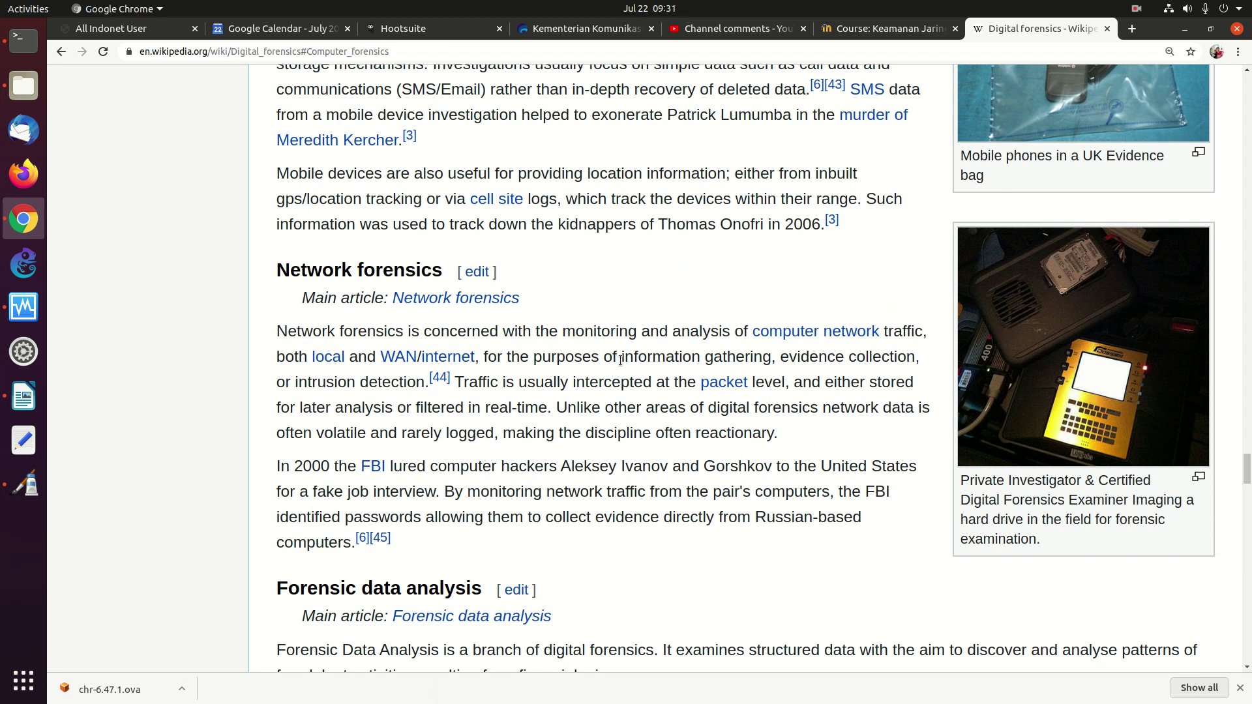
pyautogui.scroll(-6, 621, 360)
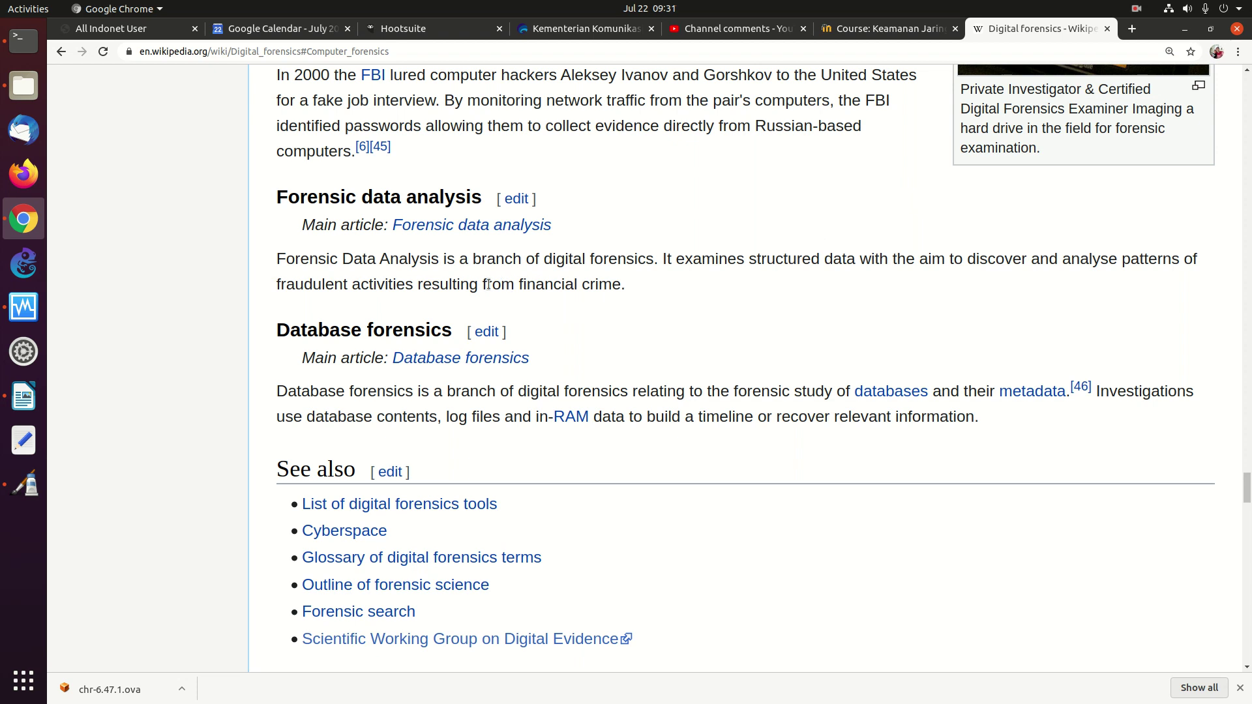
pyautogui.moveTo(485, 282); pyautogui.dragTo(613, 280)
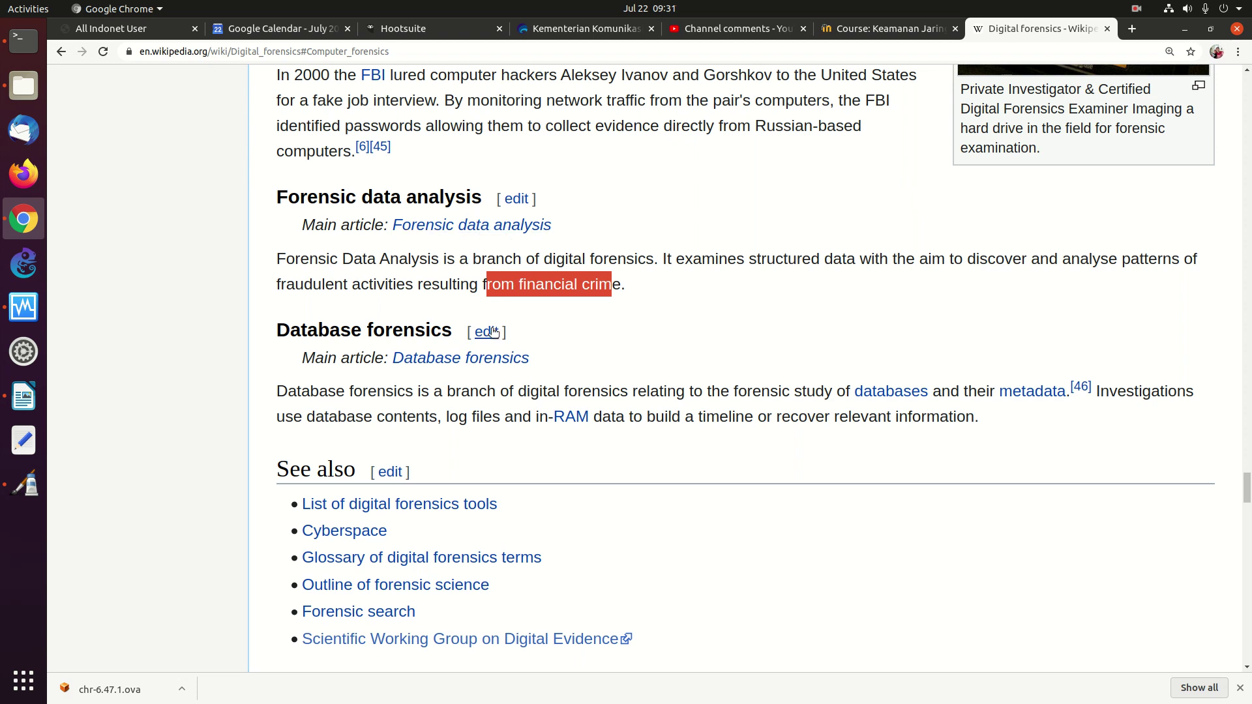
pyautogui.scroll(15, 554, 364)
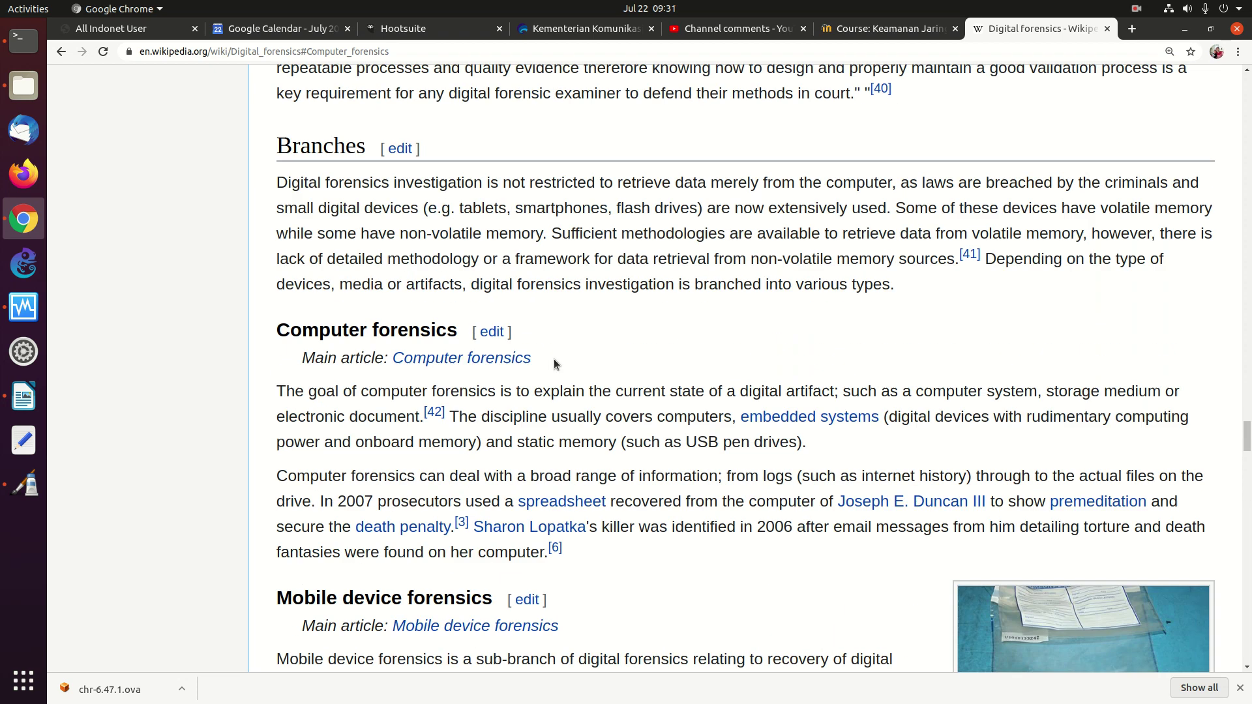
pyautogui.scroll(-15, 555, 363)
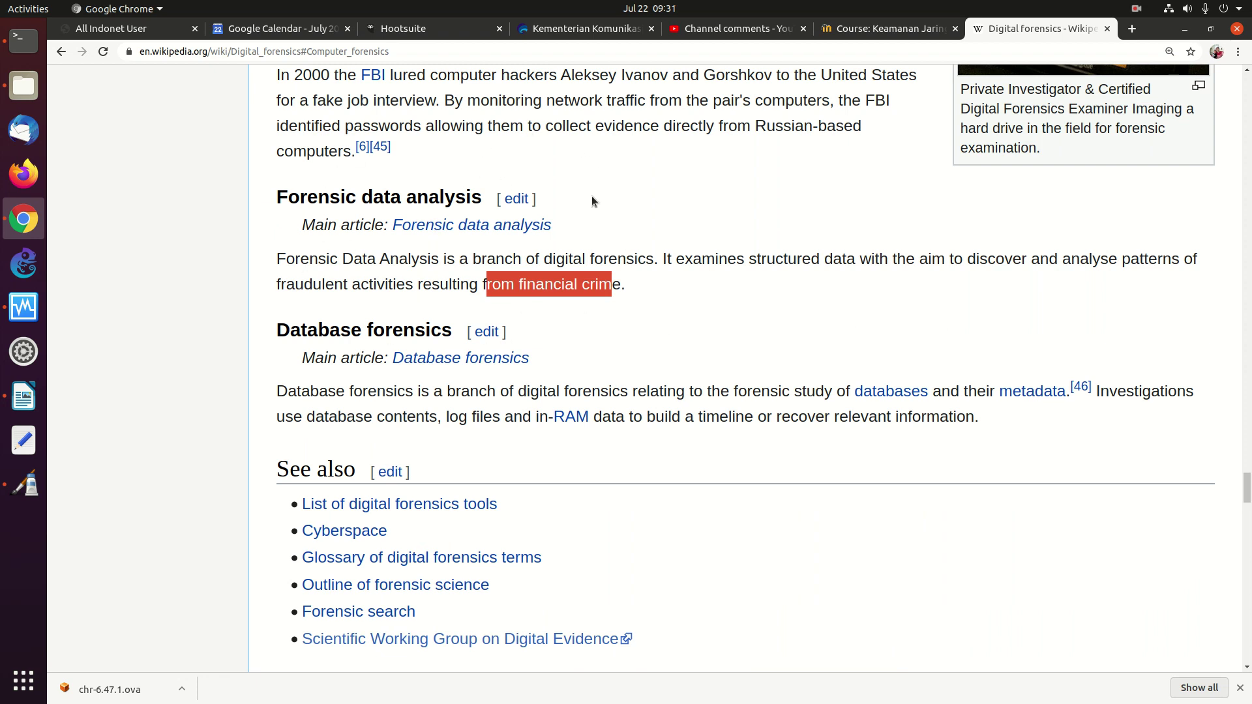
pyautogui.scroll(20, 593, 194)
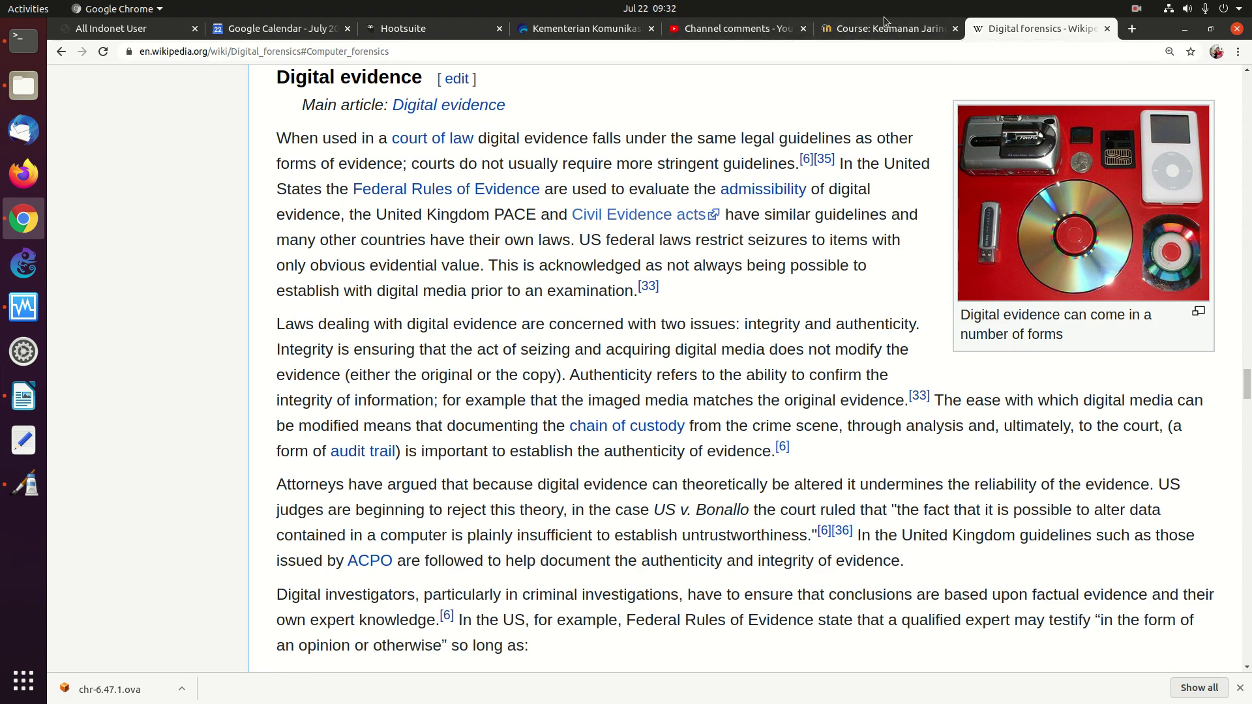
# Return to the course page and open the Forensik section's "Forensik Secara Umum" resource in a new browser tab.
pyautogui.click(841, 29)
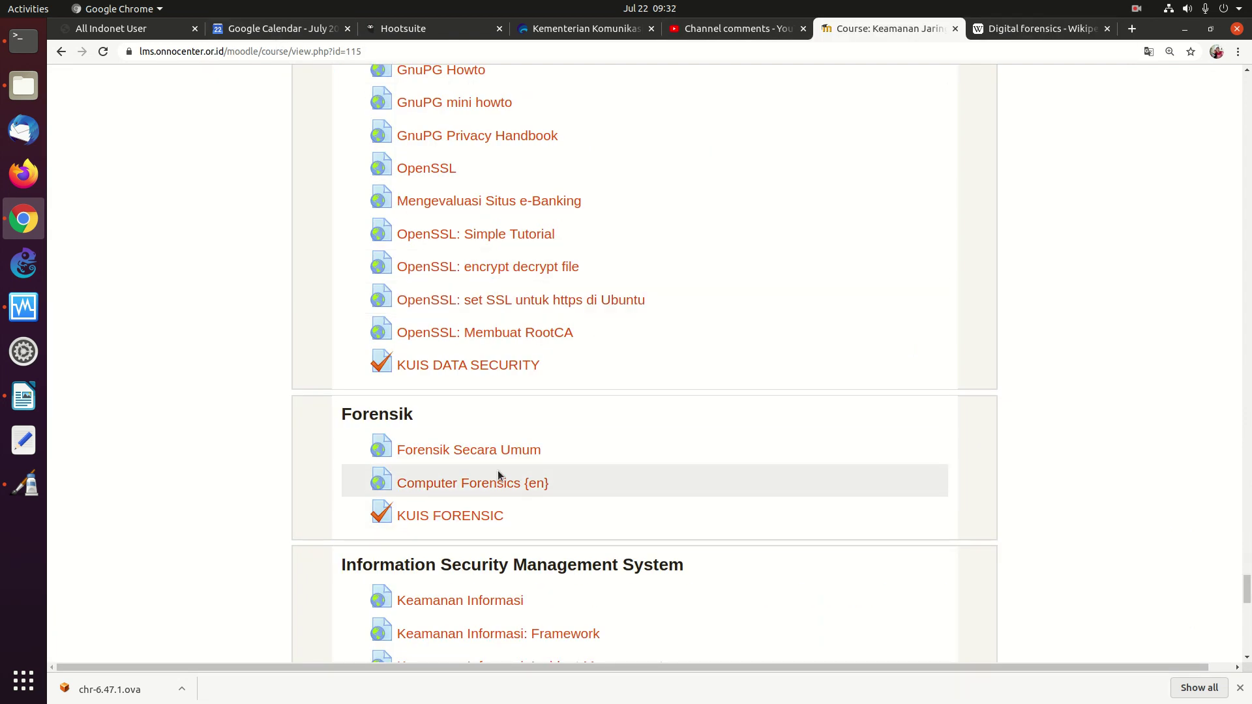
pyautogui.rightClick(448, 453)
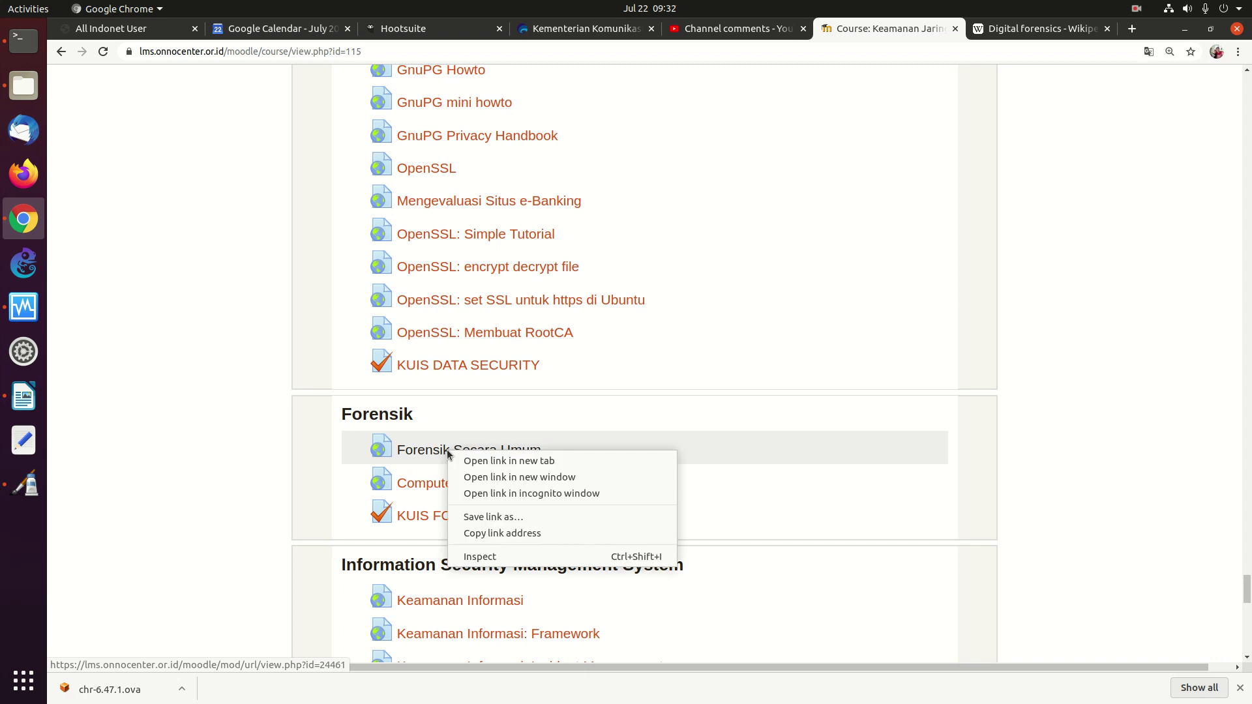
pyautogui.click(482, 461)
pyautogui.click(917, 36)
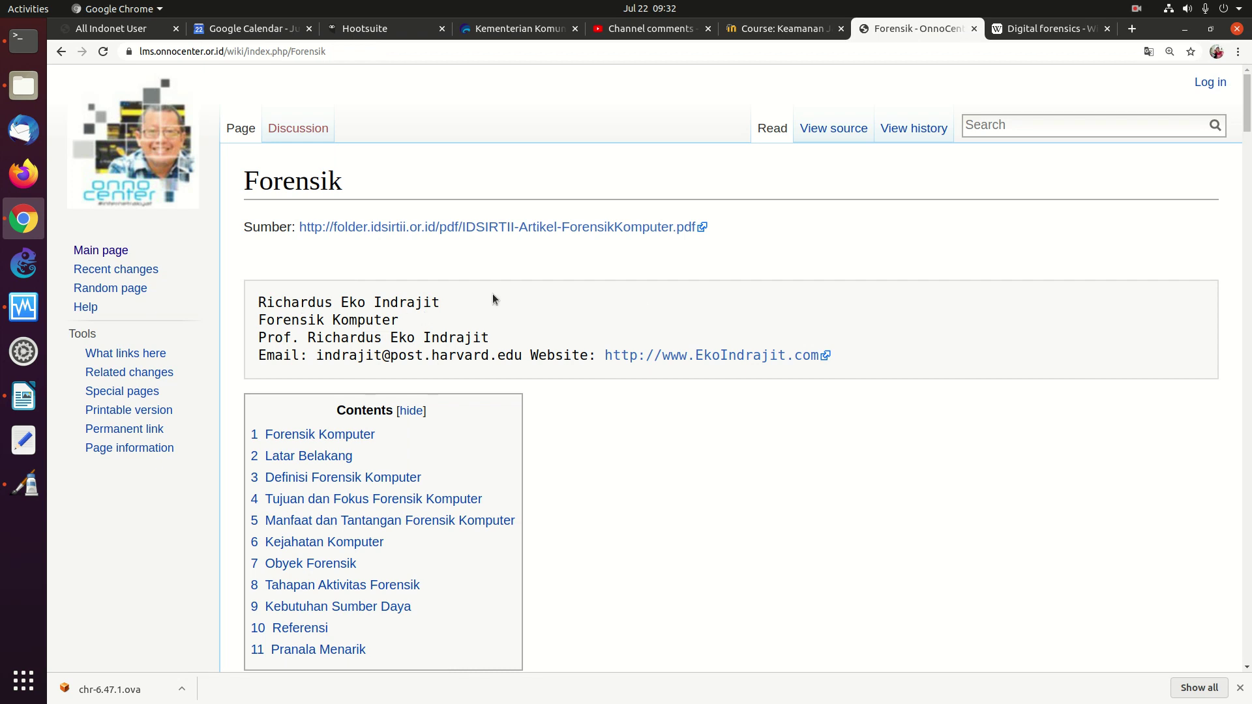
# Skim the Forensik wiki page, including the Tahapan Aktivitas Forensik steps and the Pranala Menarik links.
pyautogui.scroll(-9, 493, 297)
pyautogui.scroll(8, 493, 294)
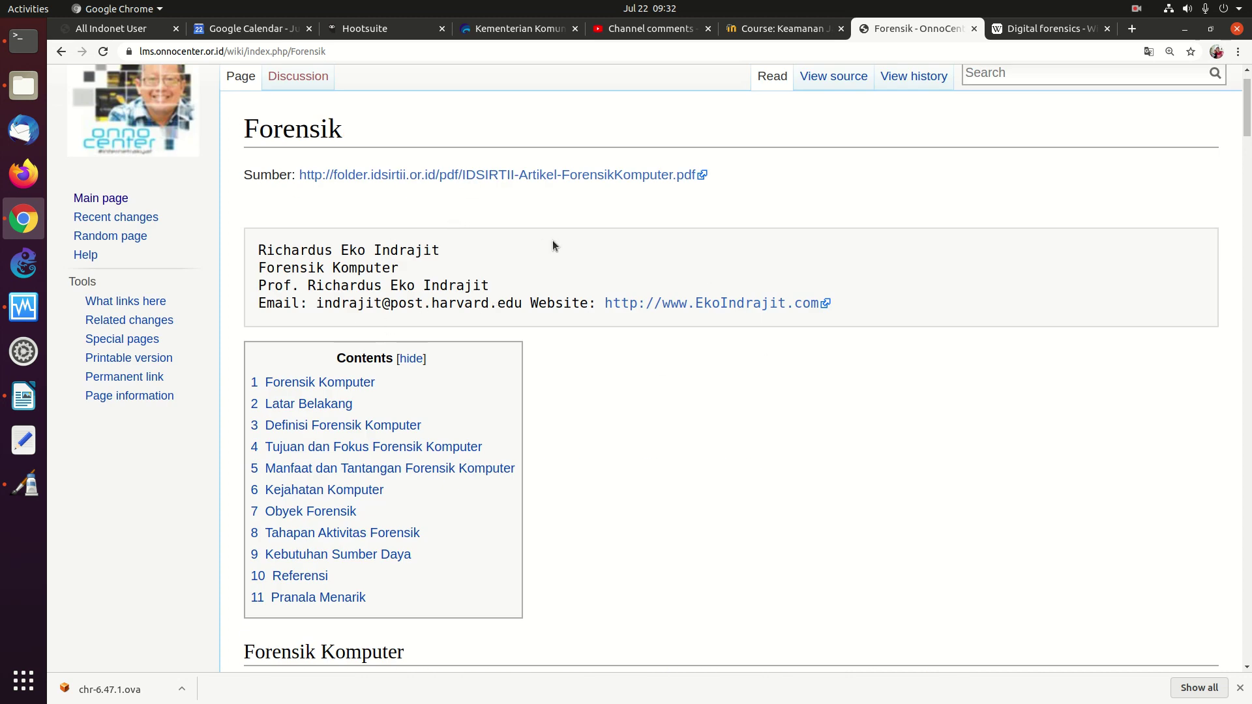
pyautogui.scroll(-8, 553, 243)
pyautogui.scroll(-9, 553, 242)
pyautogui.scroll(-20, 553, 243)
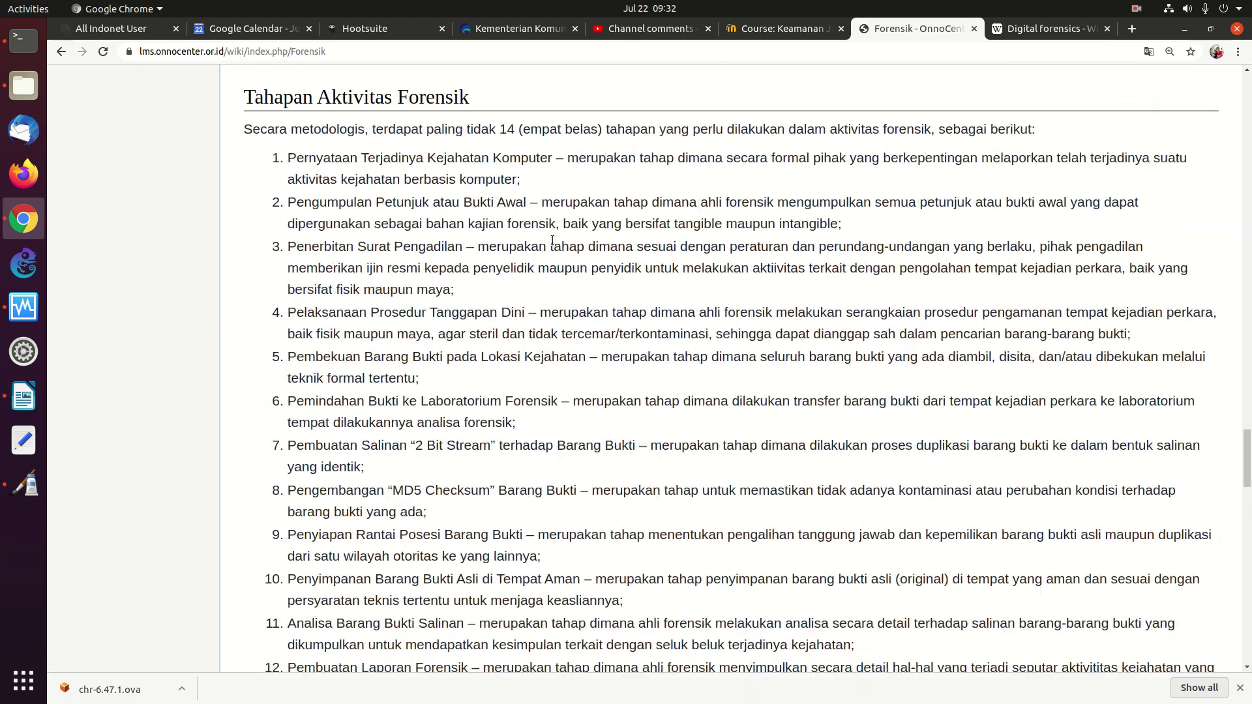
pyautogui.scroll(-12, 553, 242)
pyautogui.scroll(8, 553, 243)
pyautogui.scroll(-8, 553, 243)
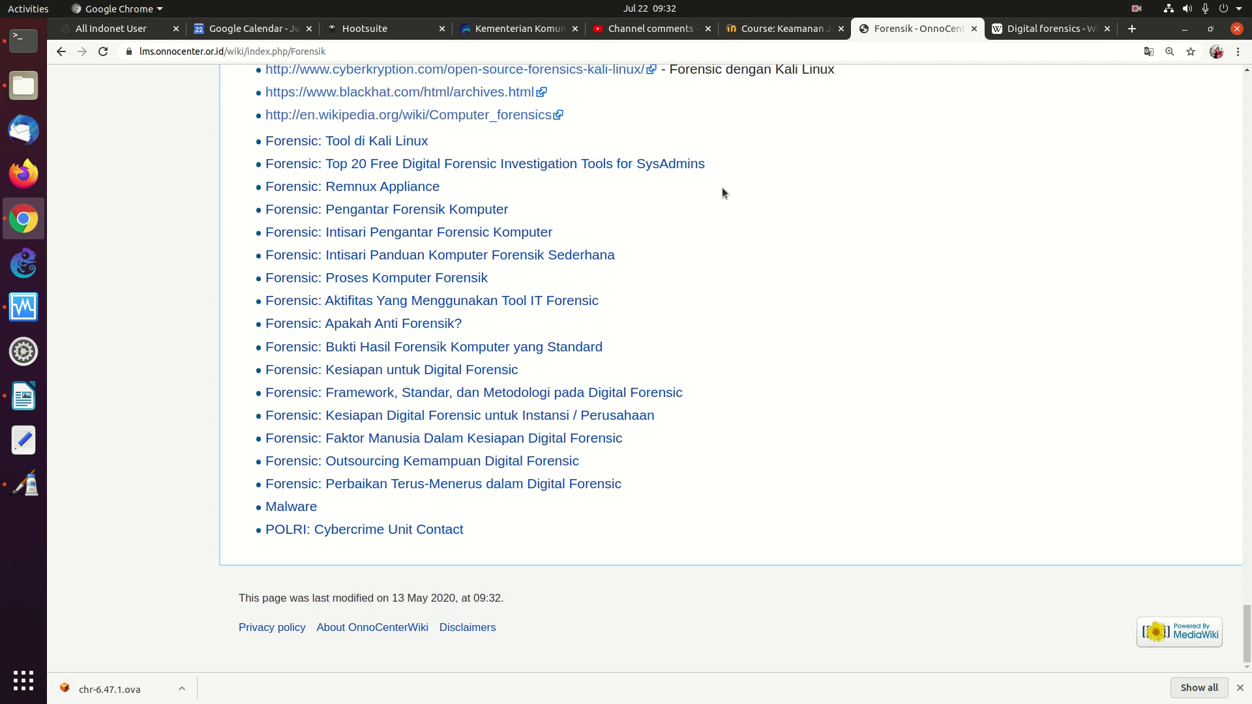
pyautogui.scroll(3, 788, 154)
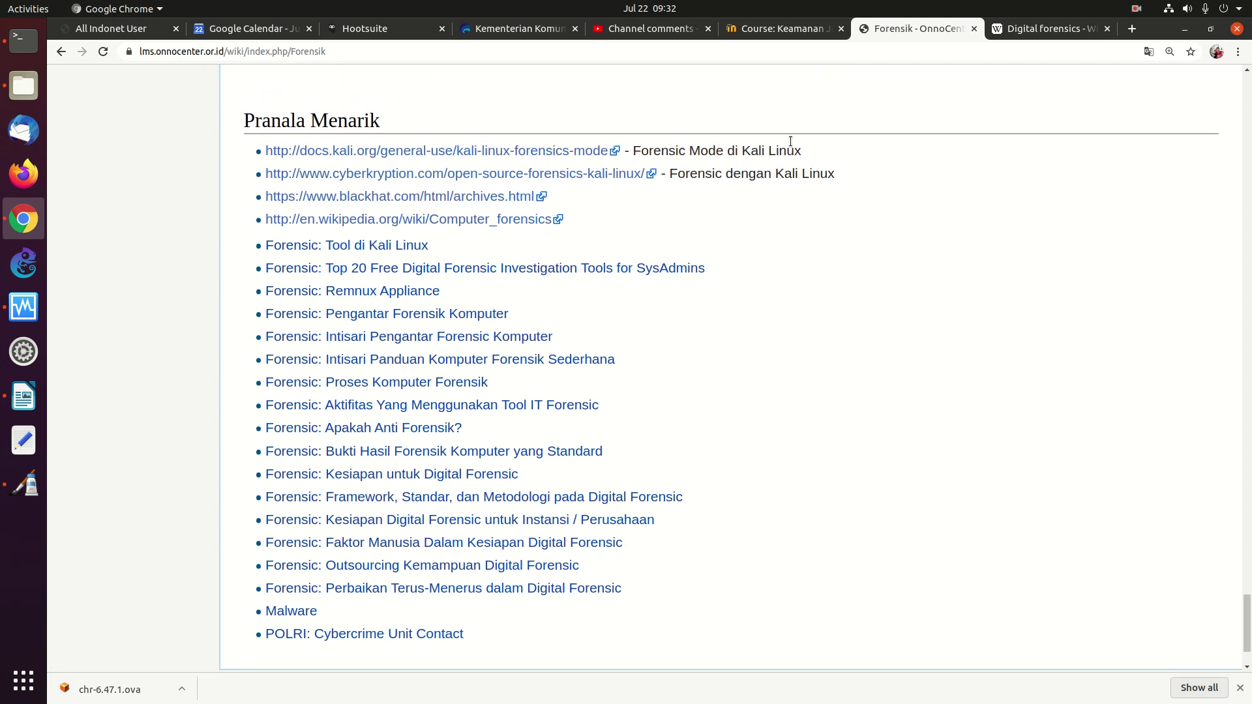
# Load the same Forensik wiki page from onnocenter.or.id instead of the lms subdomain.
pyautogui.click(259, 51)
pyautogui.click(258, 51)
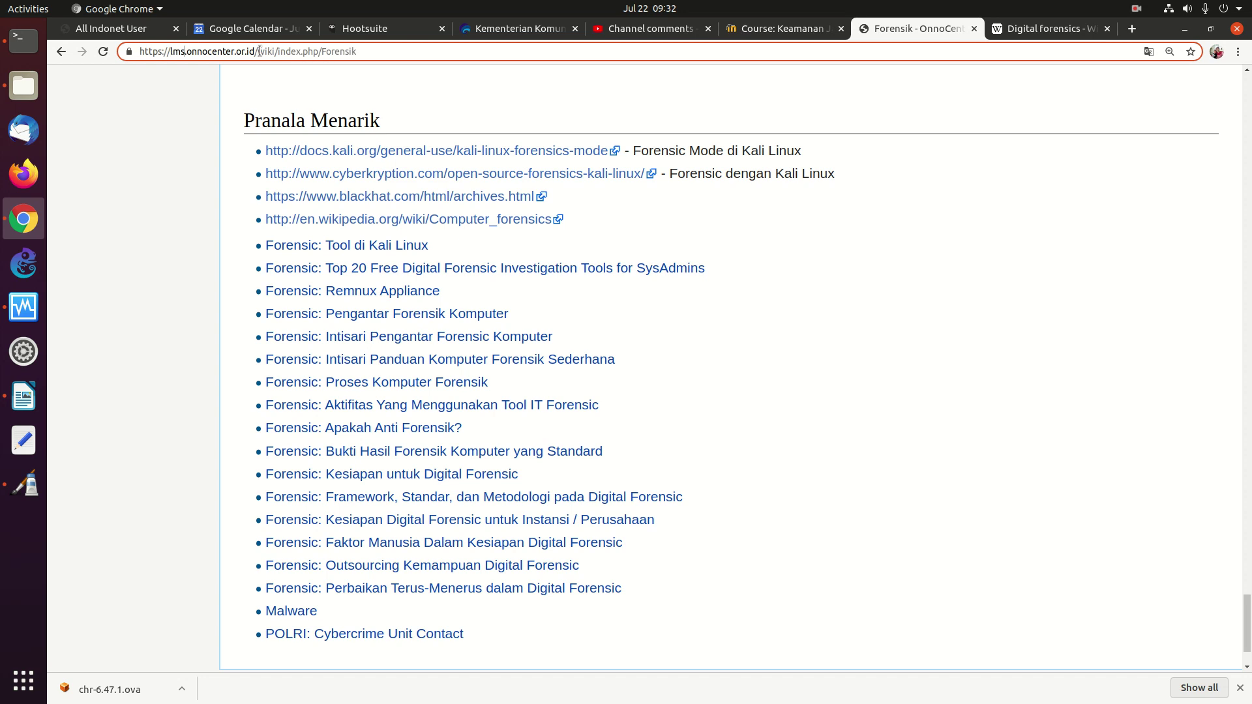
pyautogui.press('BackSpace')
pyautogui.press('BackSpace')
pyautogui.press('BackSpace')
pyautogui.press('BackSpace')
pyautogui.press('BackSpace')
pyautogui.press('BackSpace')
pyautogui.press('BackSpace')
pyautogui.press('BackSpace')
pyautogui.press('BackSpace')
pyautogui.press('BackSpace')
pyautogui.press('BackSpace')
pyautogui.press('BackSpace')
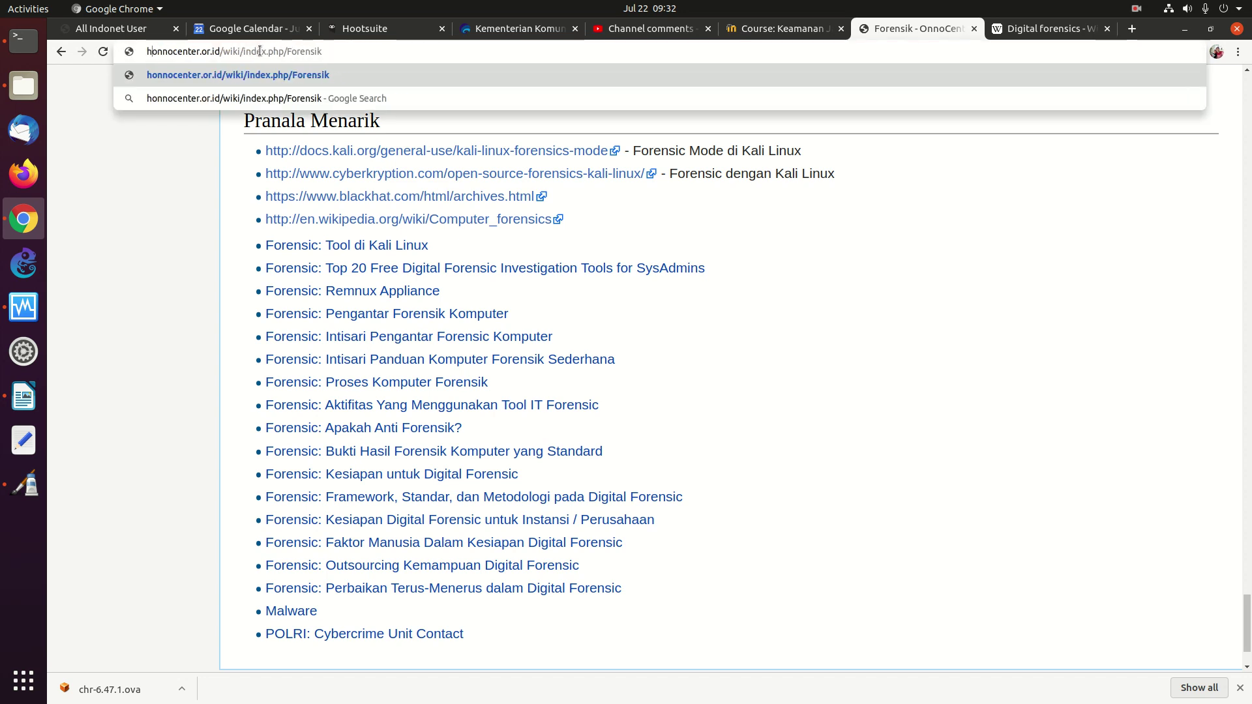
pyautogui.press('Return')
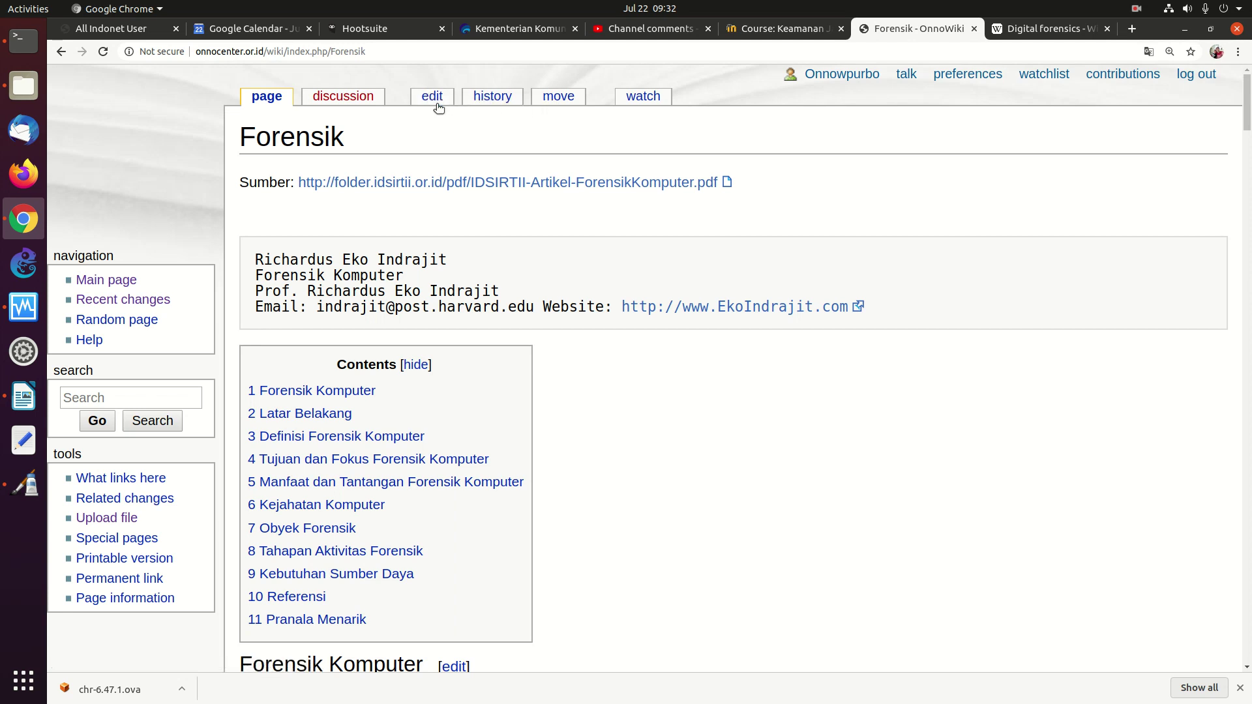
# Open the Forensik page for editing and begin a new list entry "* [[Forensic: " above the Malware link.
pyautogui.click(432, 95)
pyautogui.moveTo(498, 410); pyautogui.dragTo(497, 396)
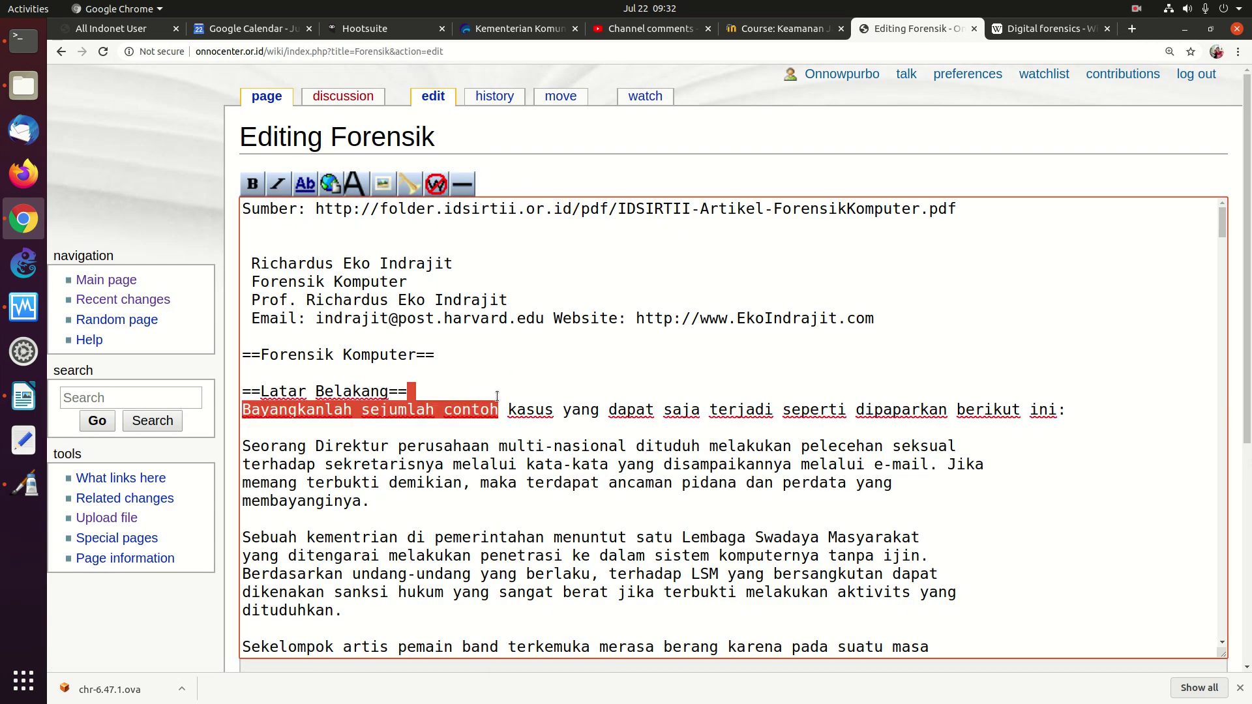
pyautogui.scroll(-20, 497, 396)
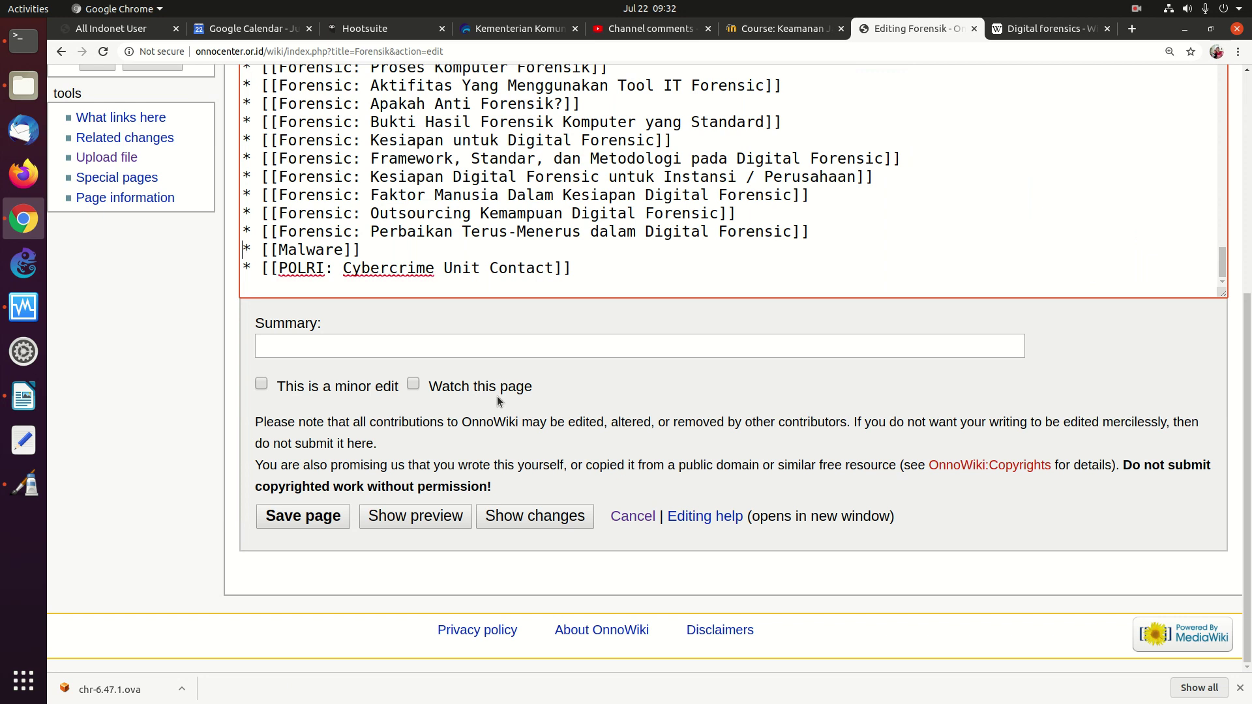
pyautogui.press('Up')
pyautogui.press('Return')
pyautogui.write('* [[Fore')
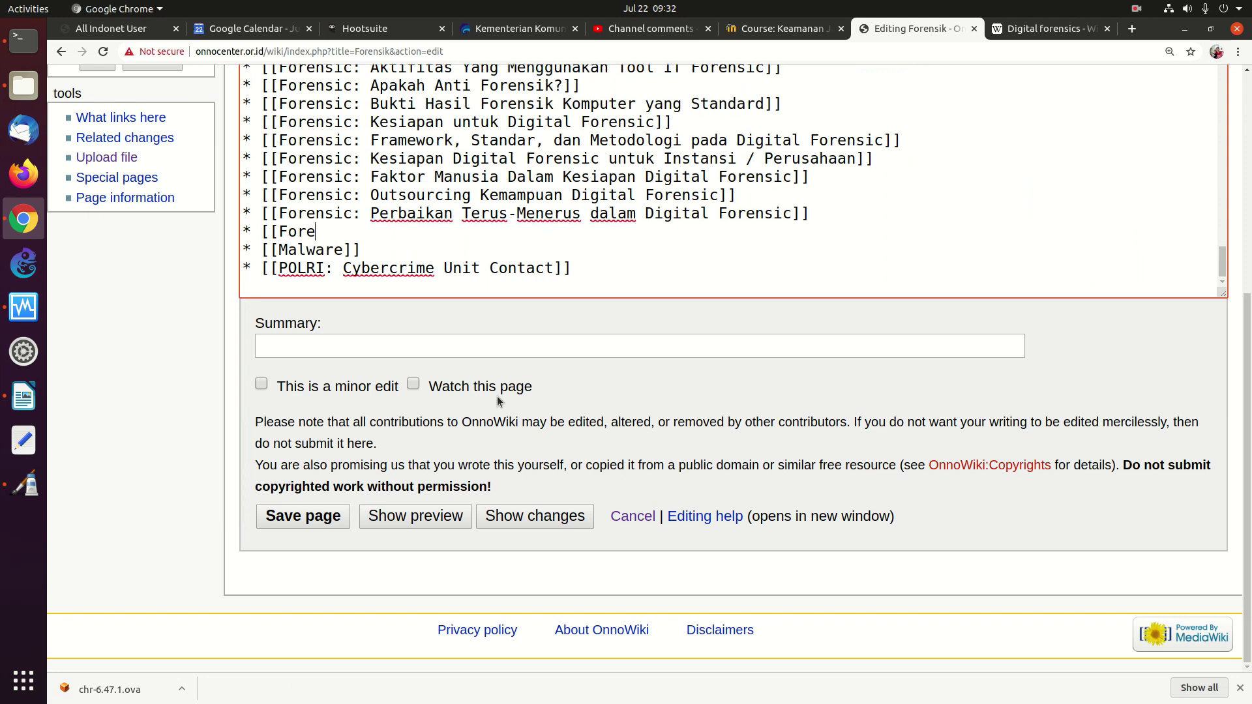
pyautogui.write('nsic:')
# Copy the word "autopsy" from the viewer comment requesting digital forensics in the YouTube Studio comments.
pyautogui.click(649, 28)
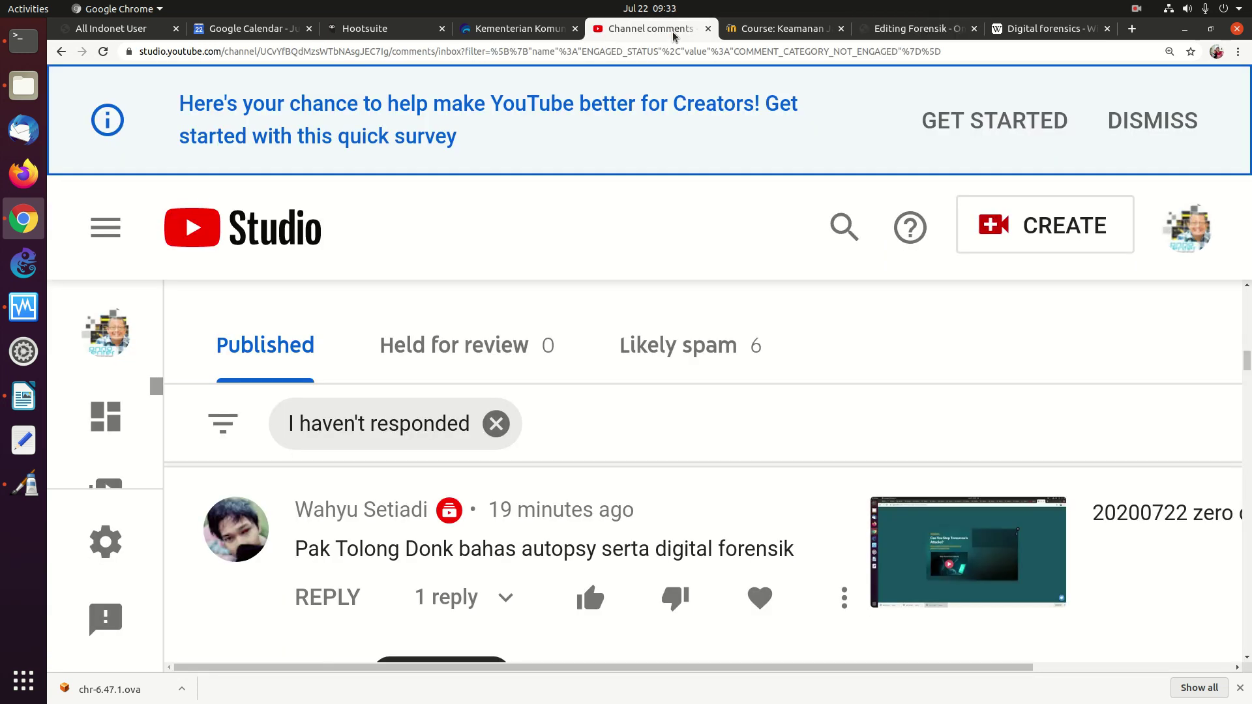
pyautogui.moveTo(521, 549); pyautogui.dragTo(596, 549)
pyautogui.rightClick(586, 552)
pyautogui.click(616, 561)
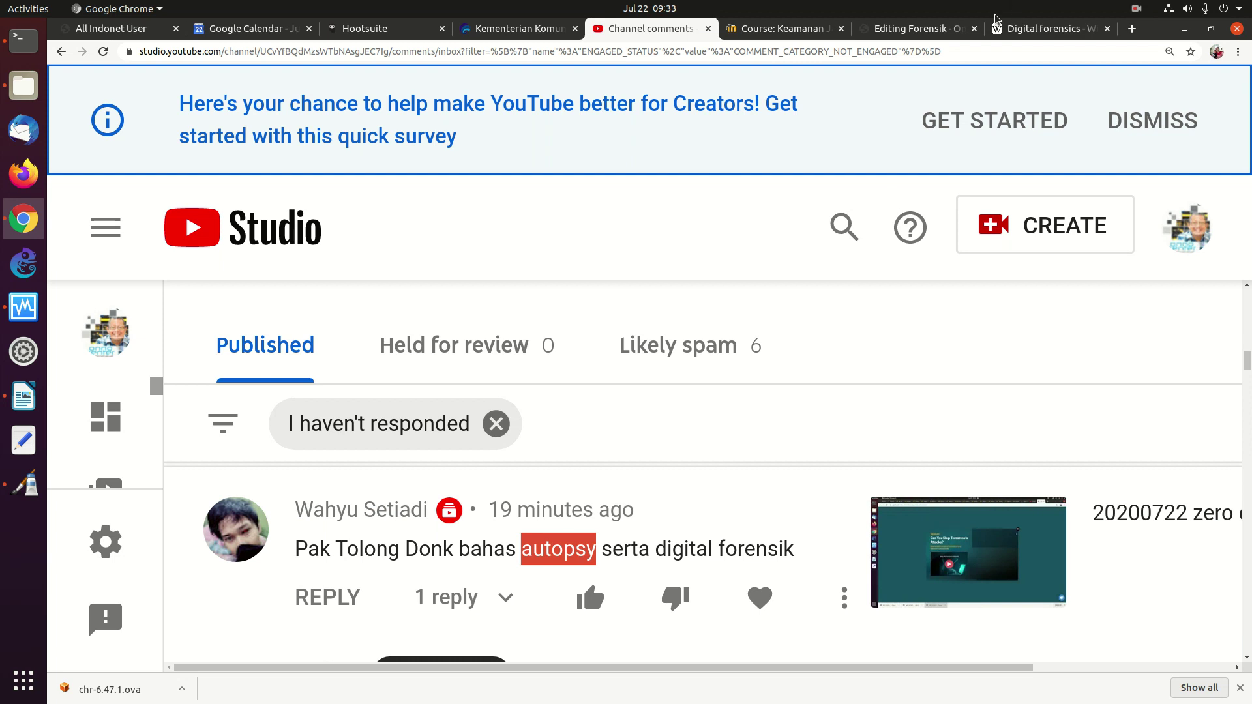
# Return to the Forensik page editor and complete the new list entry as "[[Forensic: autopsy software forensic]]".
pyautogui.click(922, 39)
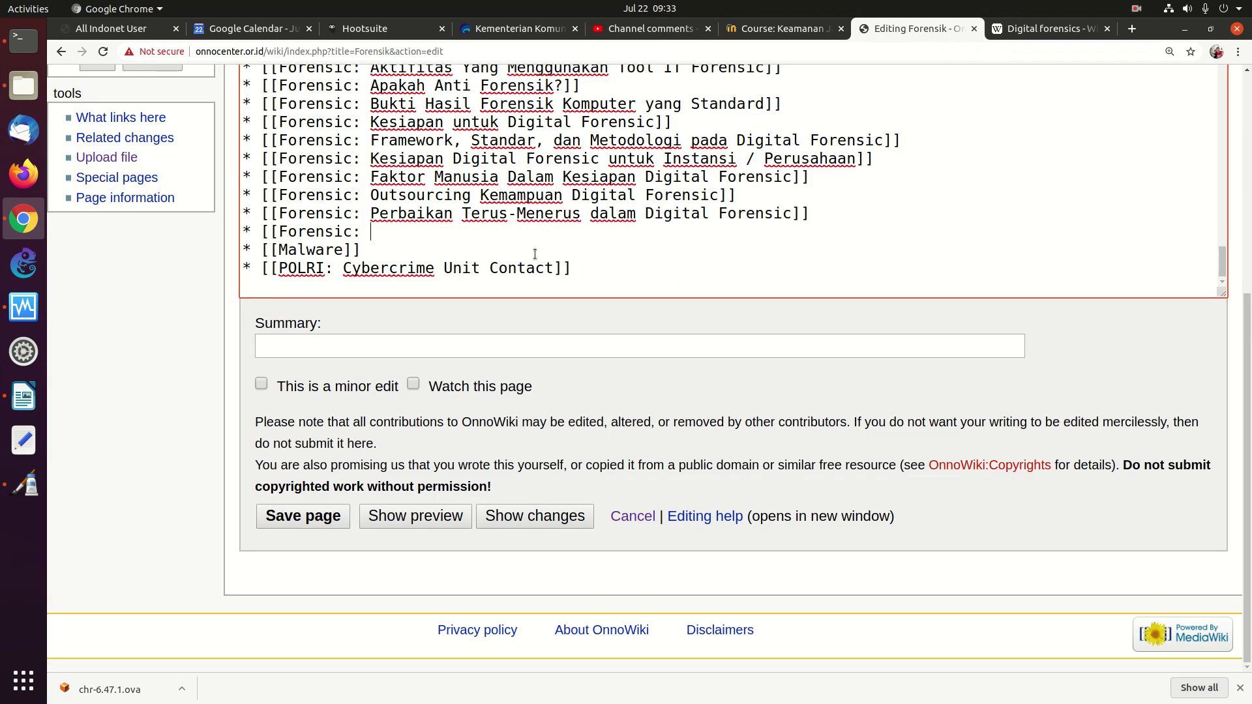
pyautogui.hotkey('ctrl', 'v')
pyautogui.write('software')
pyautogui.write(' foren')
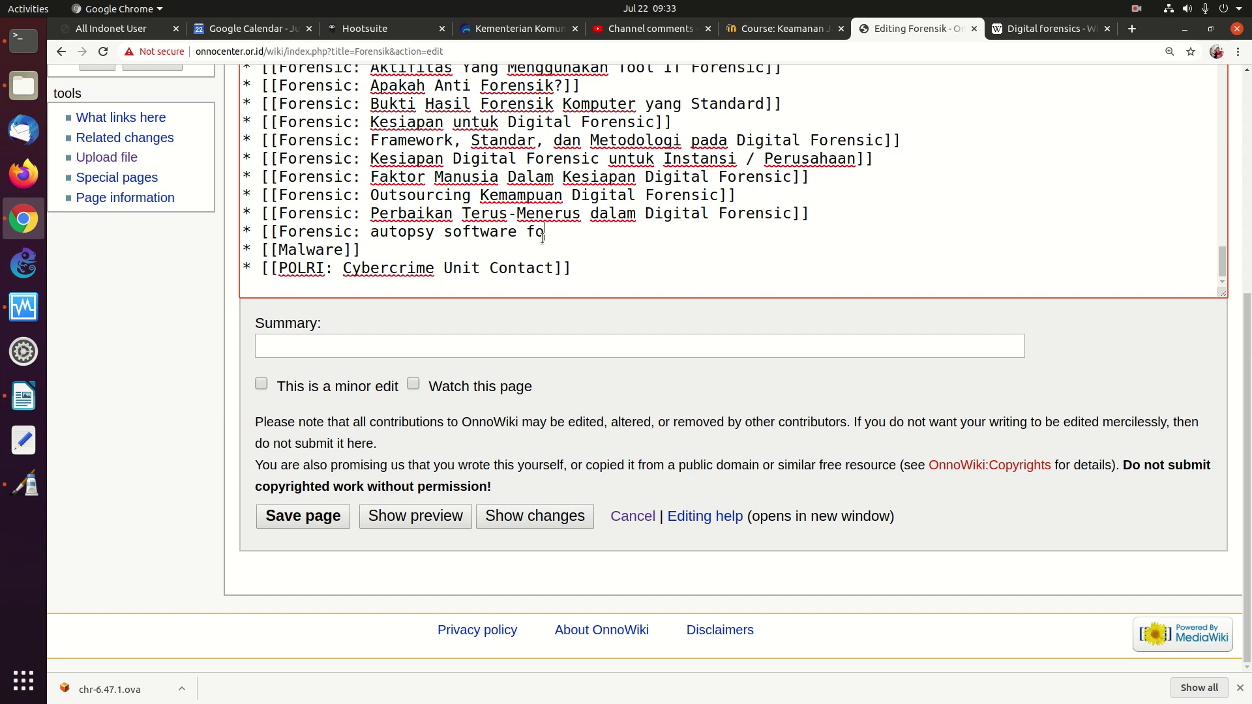
pyautogui.write('sic')
pyautogui.press('Tab')
pyautogui.press('Tab')
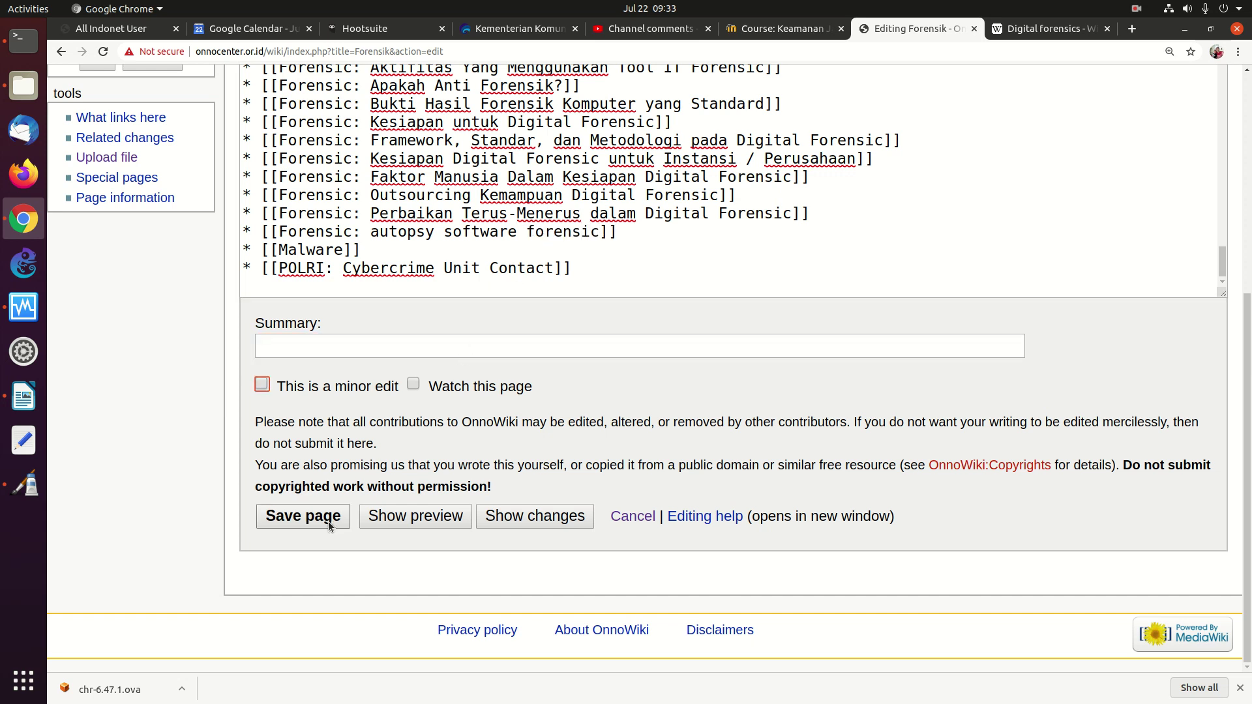
# Save the Forensik page and follow its new "Forensic: autopsy software forensic" link to start creating that page.
pyautogui.click(320, 516)
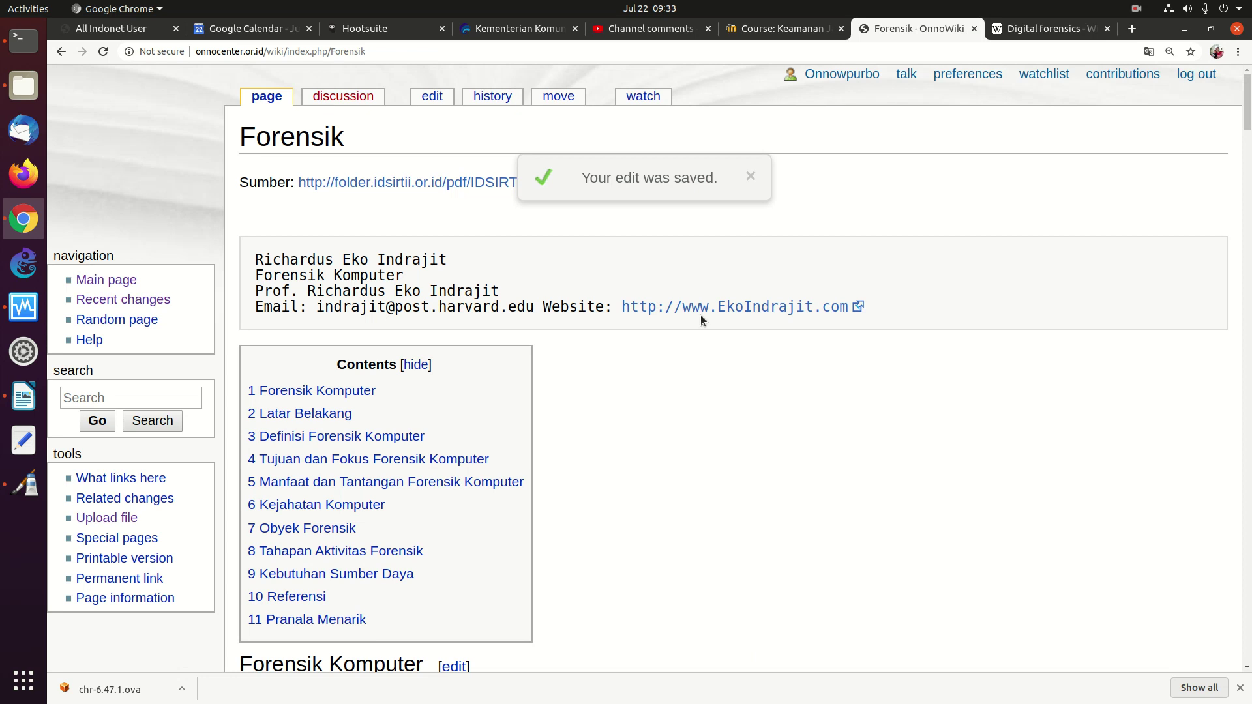
pyautogui.scroll(-20, 701, 315)
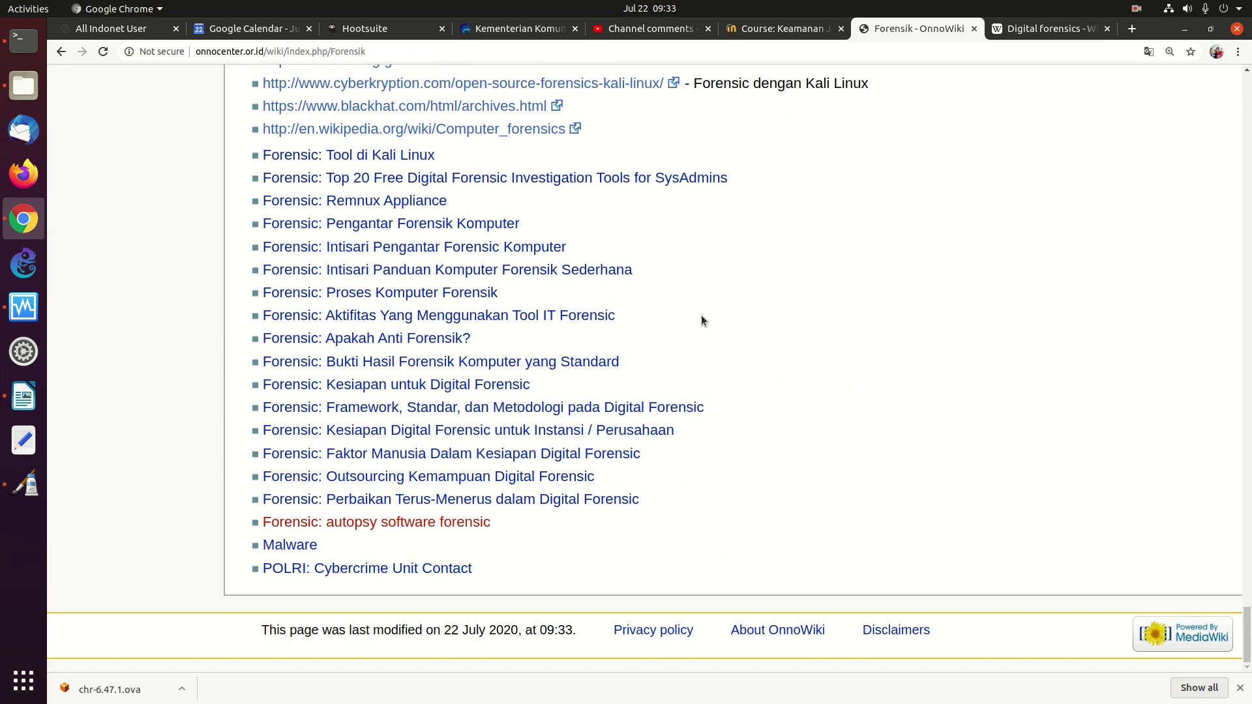
pyautogui.click(432, 525)
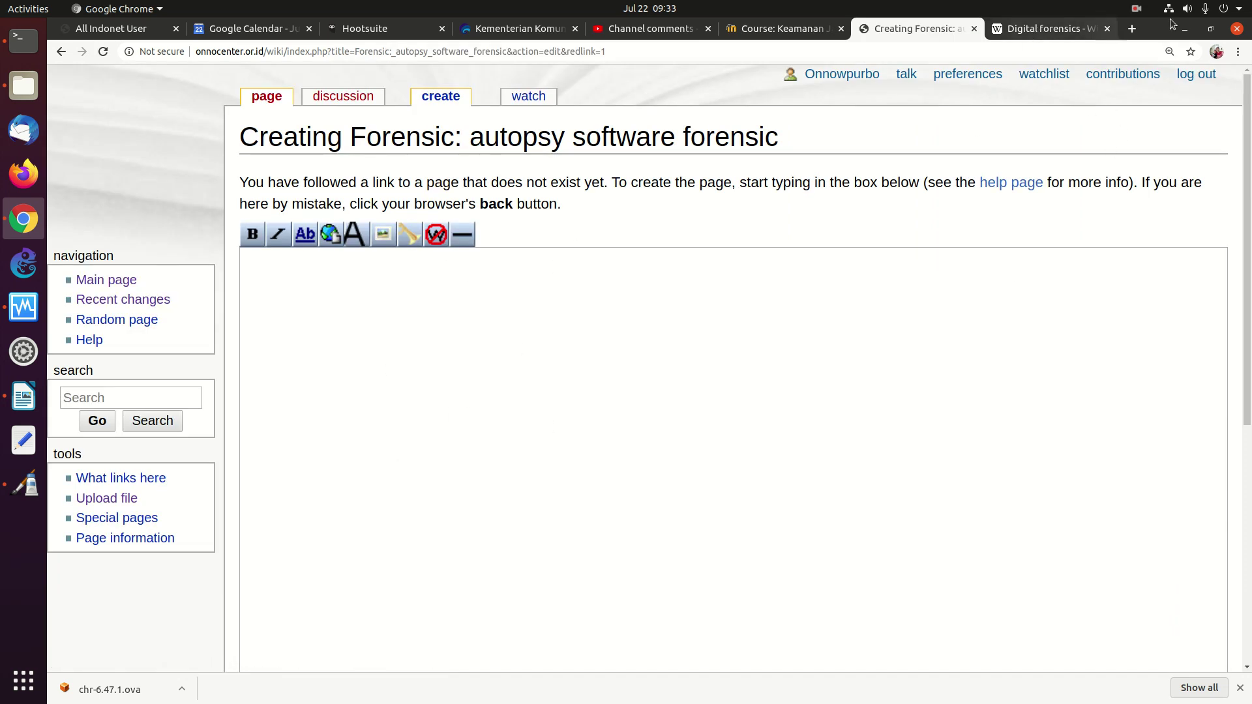
# Search Google for "autopsy" in a new browser tab, correcting the misspelled search term "autopsu".
pyautogui.click(1134, 30)
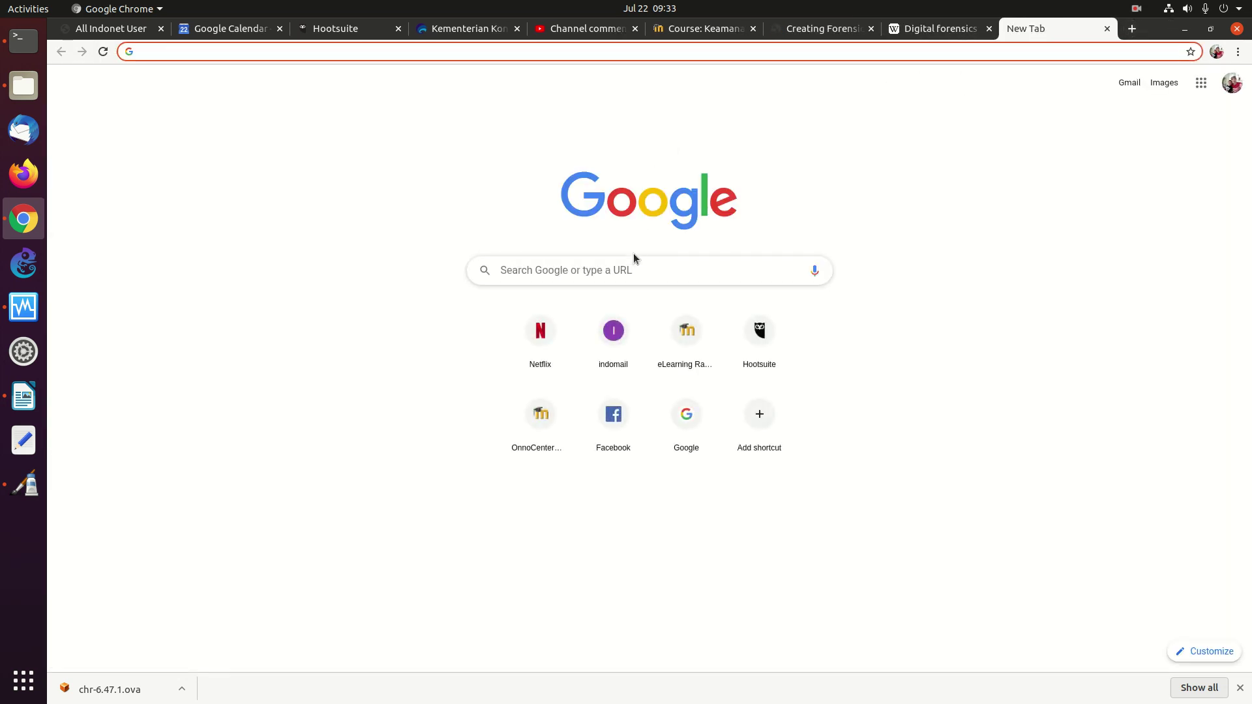
pyautogui.write('auto')
pyautogui.write('psu')
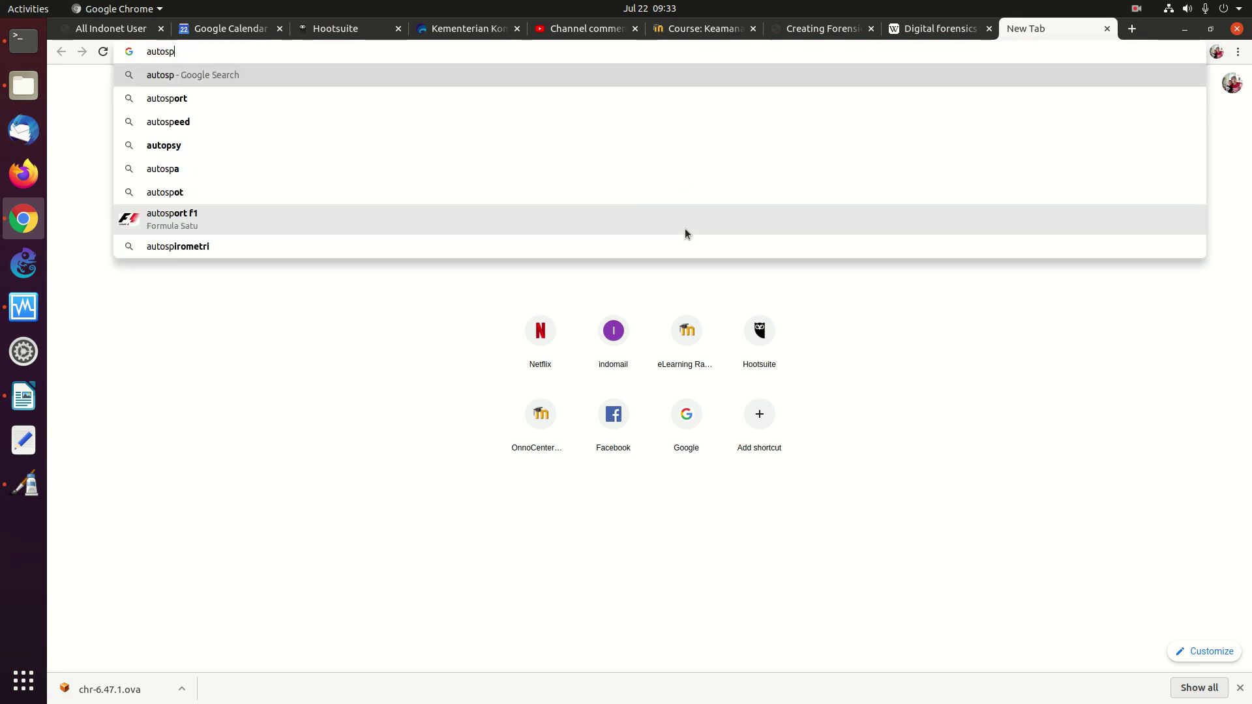
pyautogui.press('BackSpace')
pyautogui.press('BackSpace')
pyautogui.press('BackSpace')
pyautogui.write('psu')
pyautogui.press('Return')
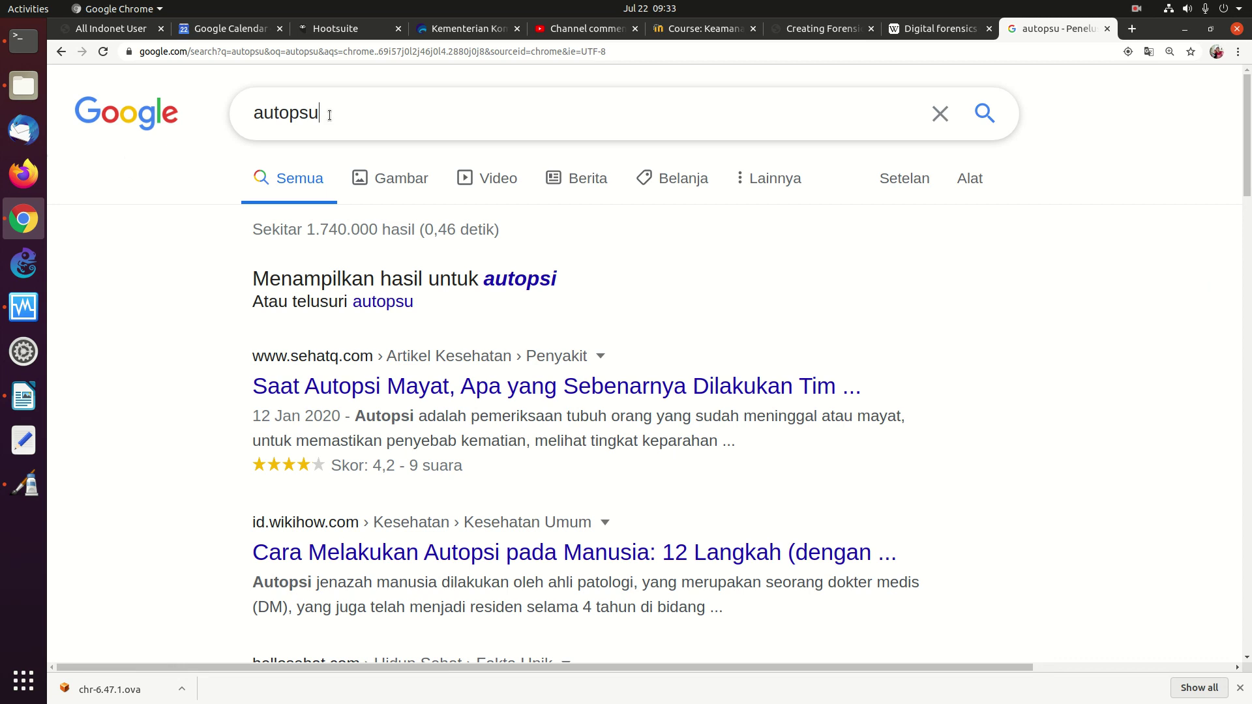
pyautogui.click(328, 112)
pyautogui.press('BackSpace')
pyautogui.write('y')
pyautogui.press('Return')
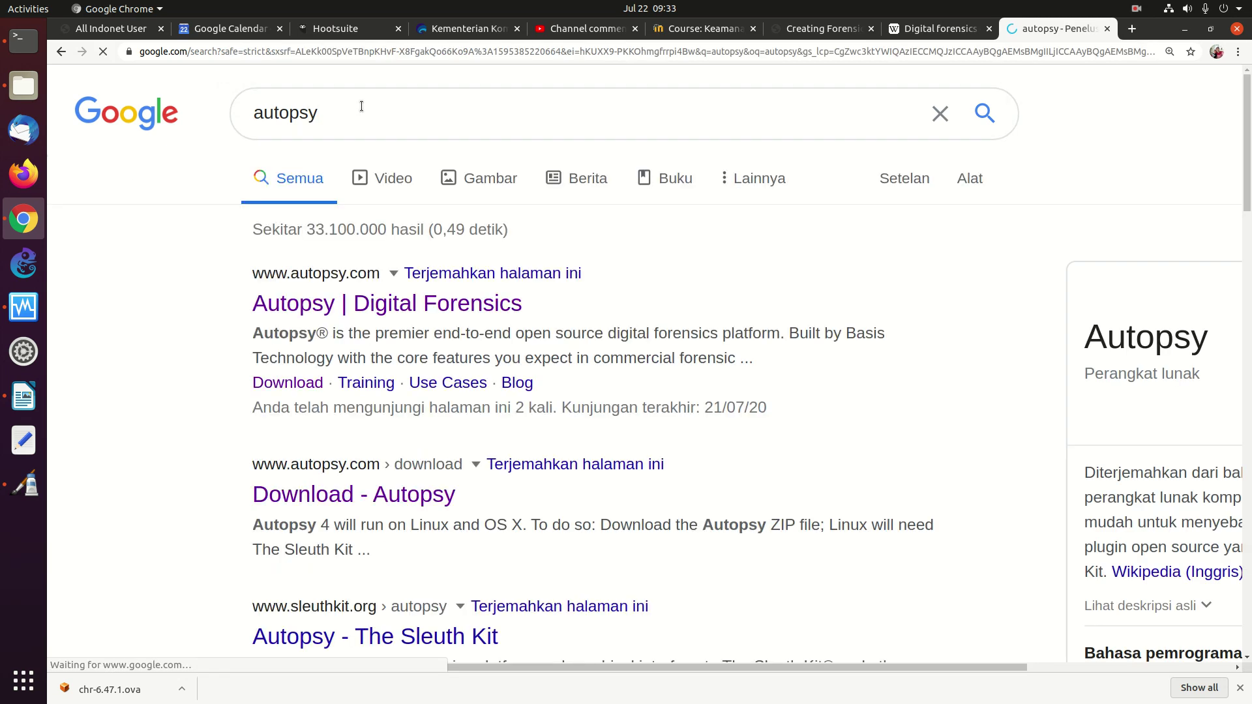
# Open the "Autopsy | Digital Forensics" search result and copy the site's web address.
pyautogui.click(375, 306)
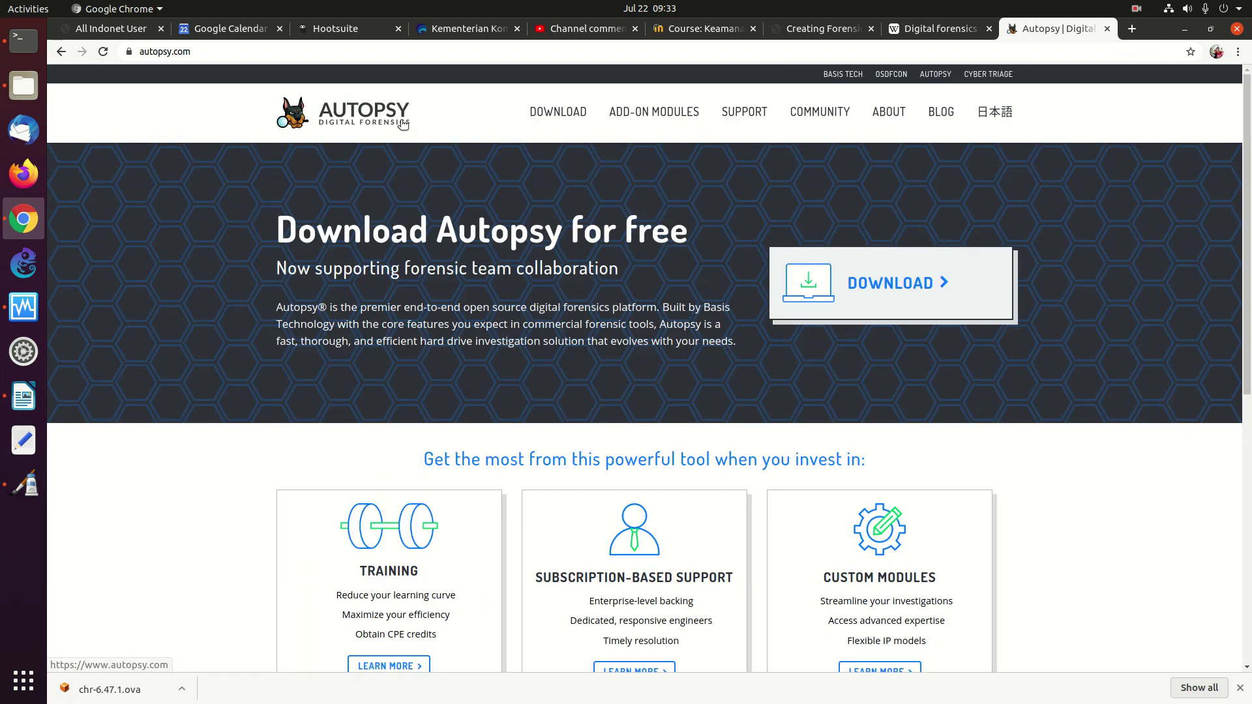
pyautogui.click(122, 52)
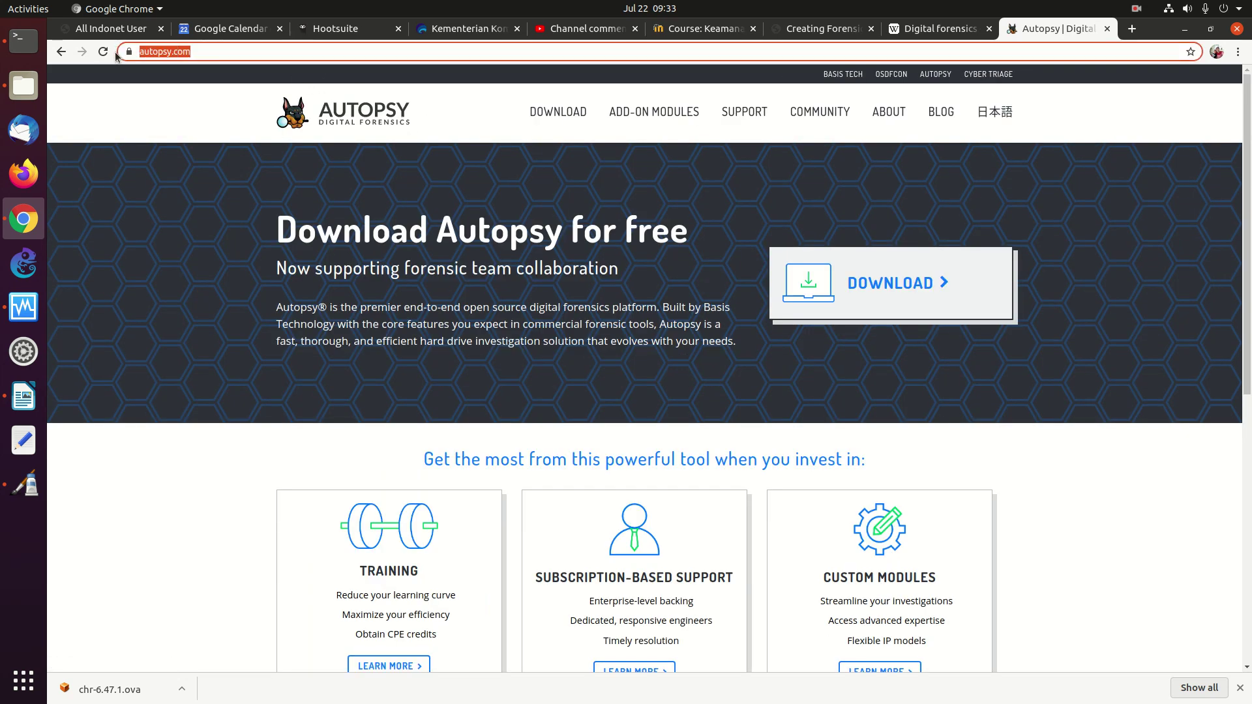
pyautogui.rightClick(154, 51)
pyautogui.click(181, 99)
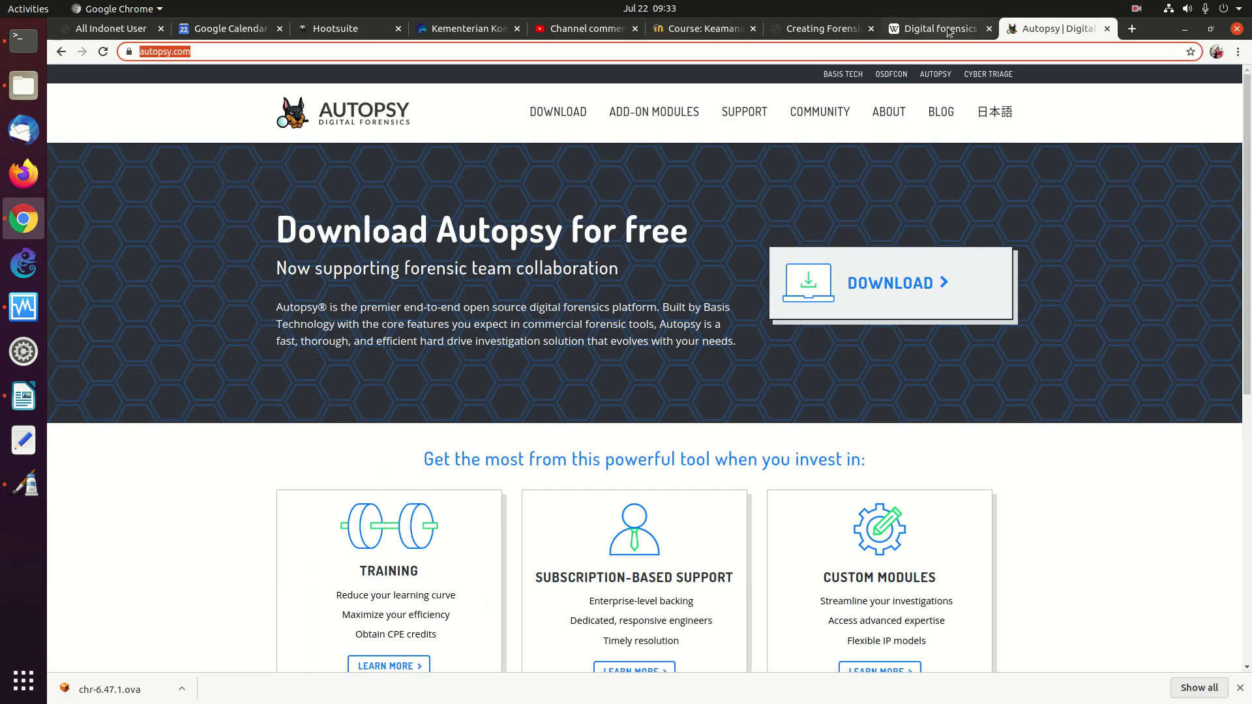
pyautogui.click(949, 29)
pyautogui.click(835, 30)
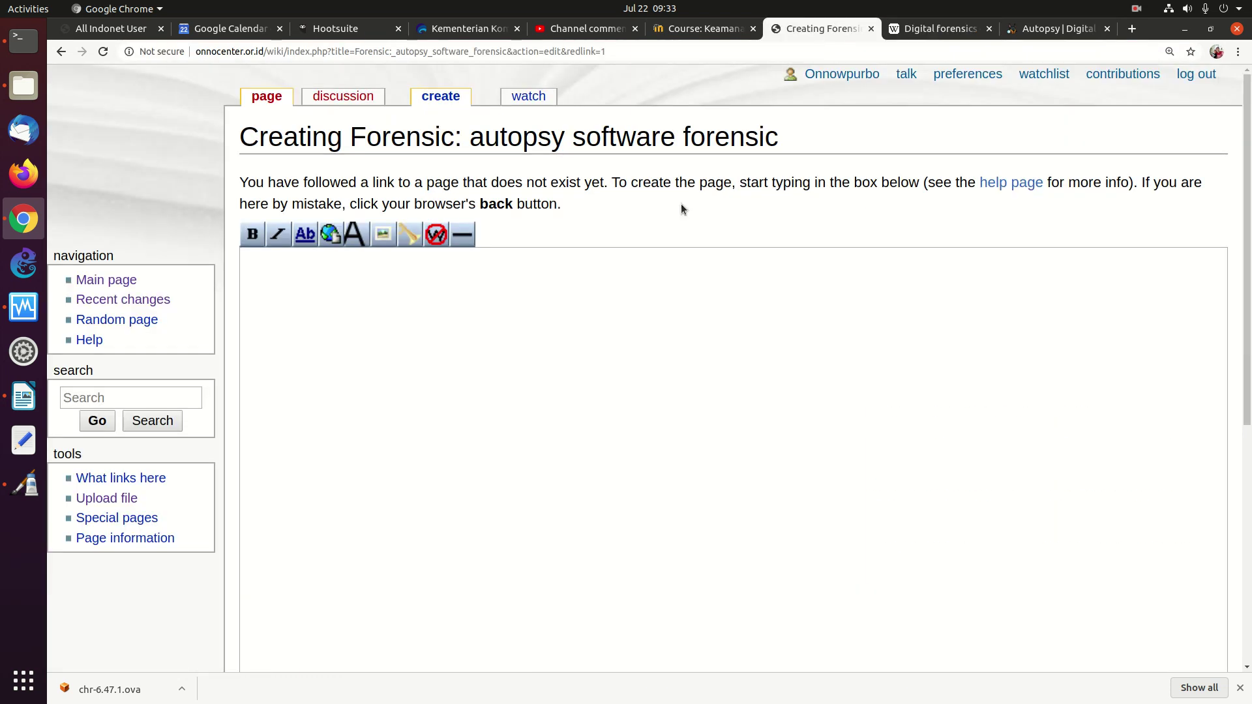
pyautogui.write('Sumber:')
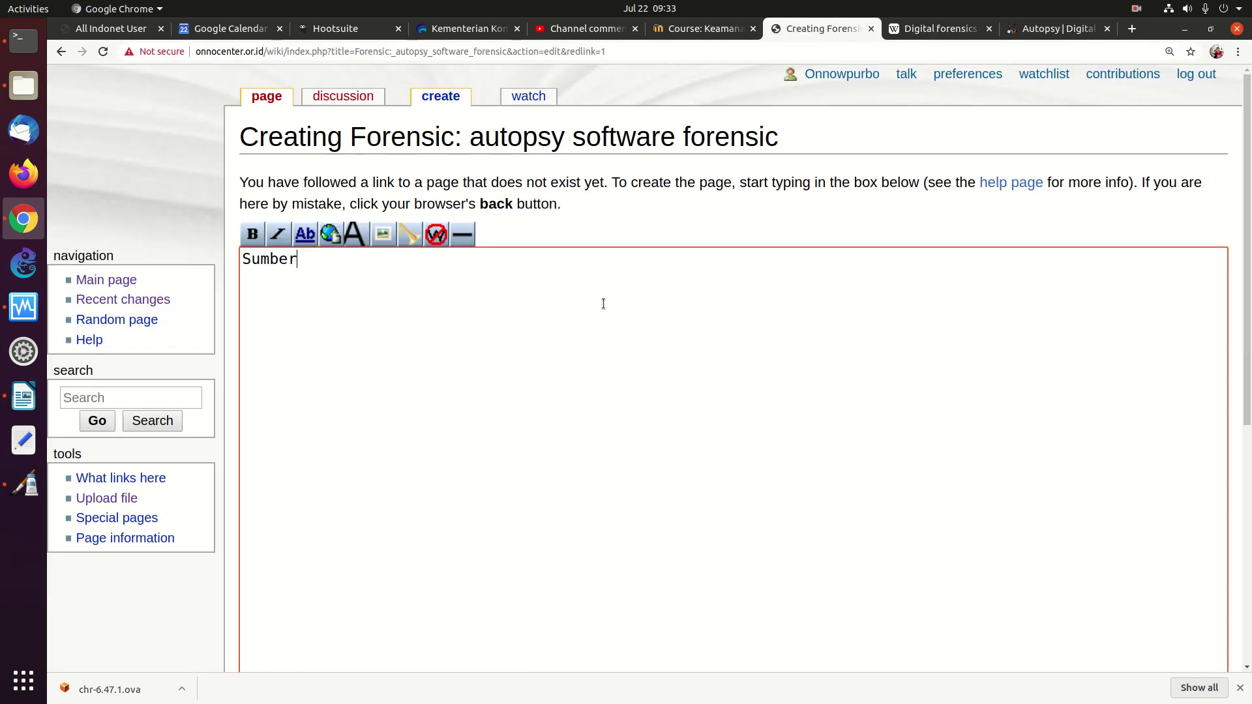
pyautogui.hotkey('ctrl', 'v')
pyautogui.press('Return')
pyautogui.press('Return')
pyautogui.press('Return')
pyautogui.press('Return')
pyautogui.press('Return')
pyautogui.press('Return')
pyautogui.write('==Referensi')
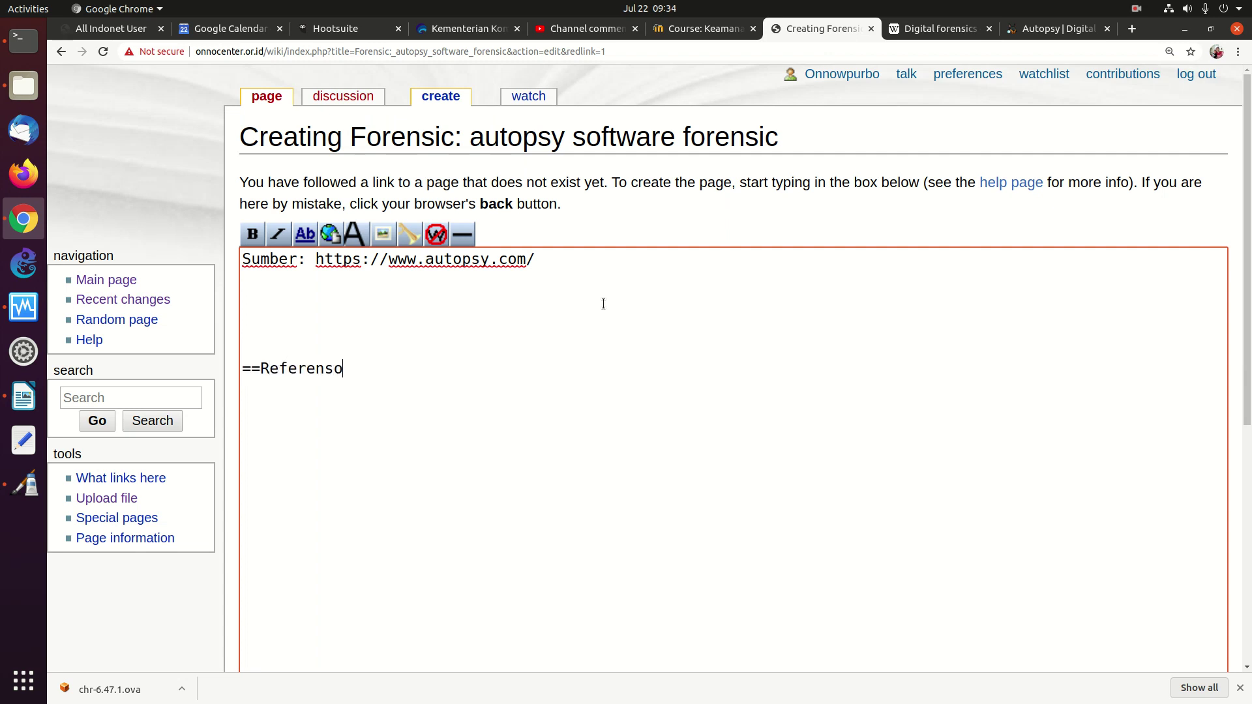
pyautogui.write('==')
pyautogui.press('Return')
pyautogui.write('*')
pyautogui.hotkey('ctrl', 'v')
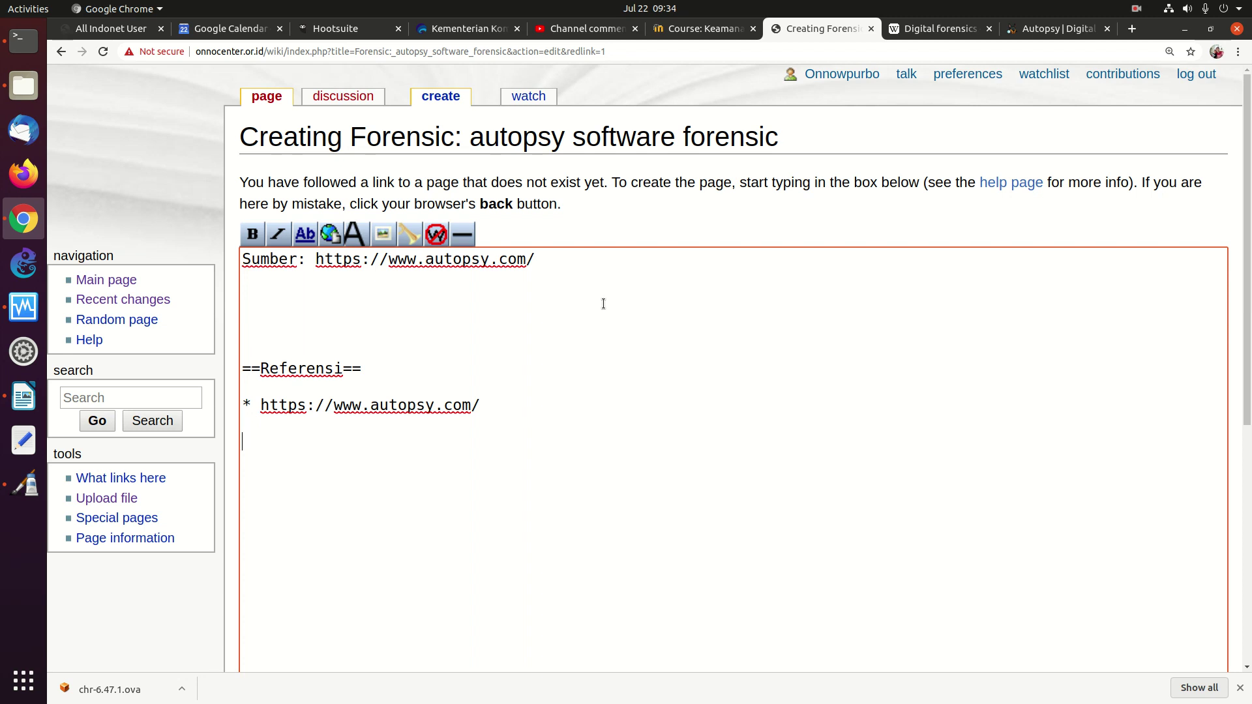
# Add a "==Pralana Menarik==" section below the reference with the bullet "* [[Forensik]]".
pyautogui.write('Pralana Mrenar')
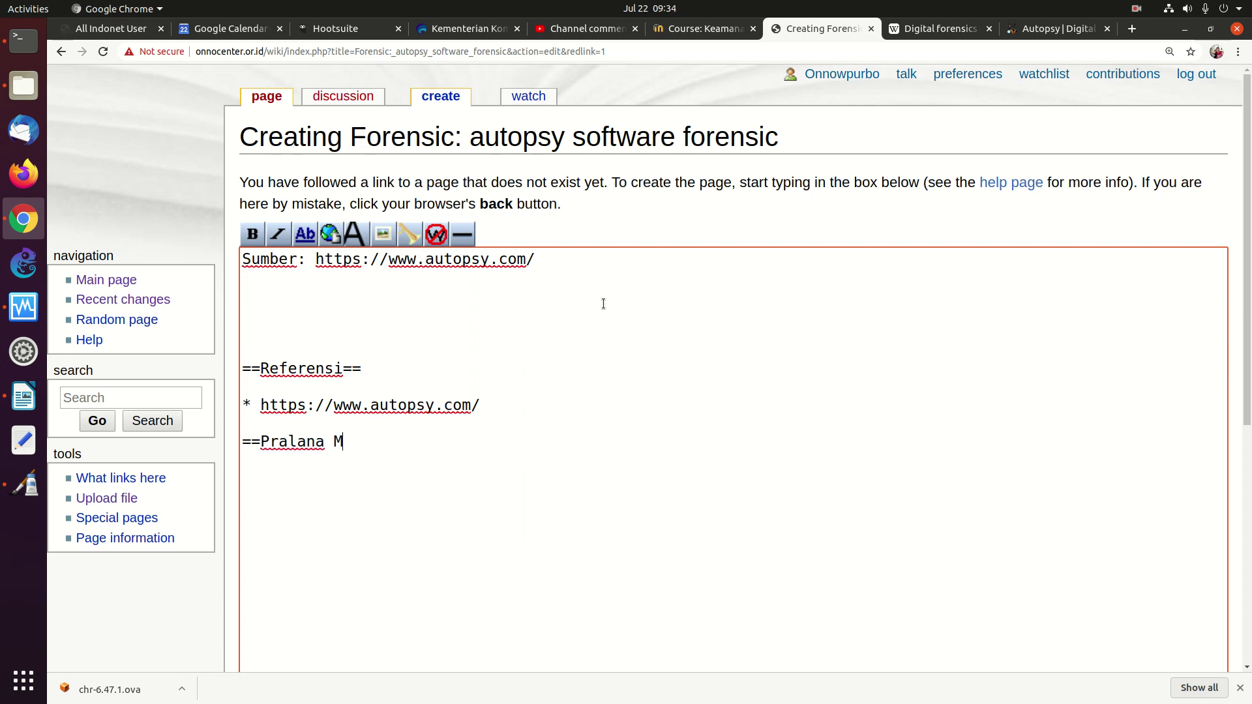
pyautogui.press('BackSpace')
pyautogui.press('BackSpace')
pyautogui.press('BackSpace')
pyautogui.write('arik==')
pyautogui.press('Return')
pyautogui.write('* [[')
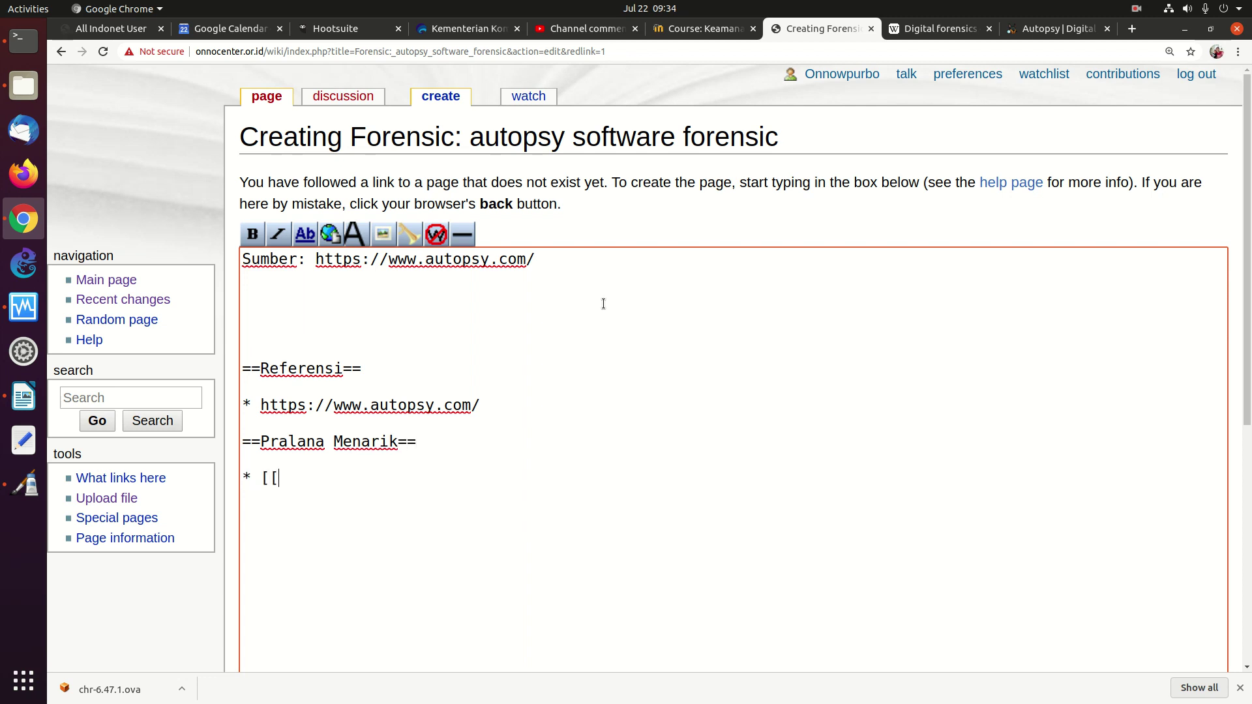
pyautogui.write('Forensik]]')
# Save the "Forensic: autopsy software forensic" page, answering the anti-spam question with the requested first name.
pyautogui.press('Tab')
pyautogui.press('Tab')
pyautogui.press('Tab')
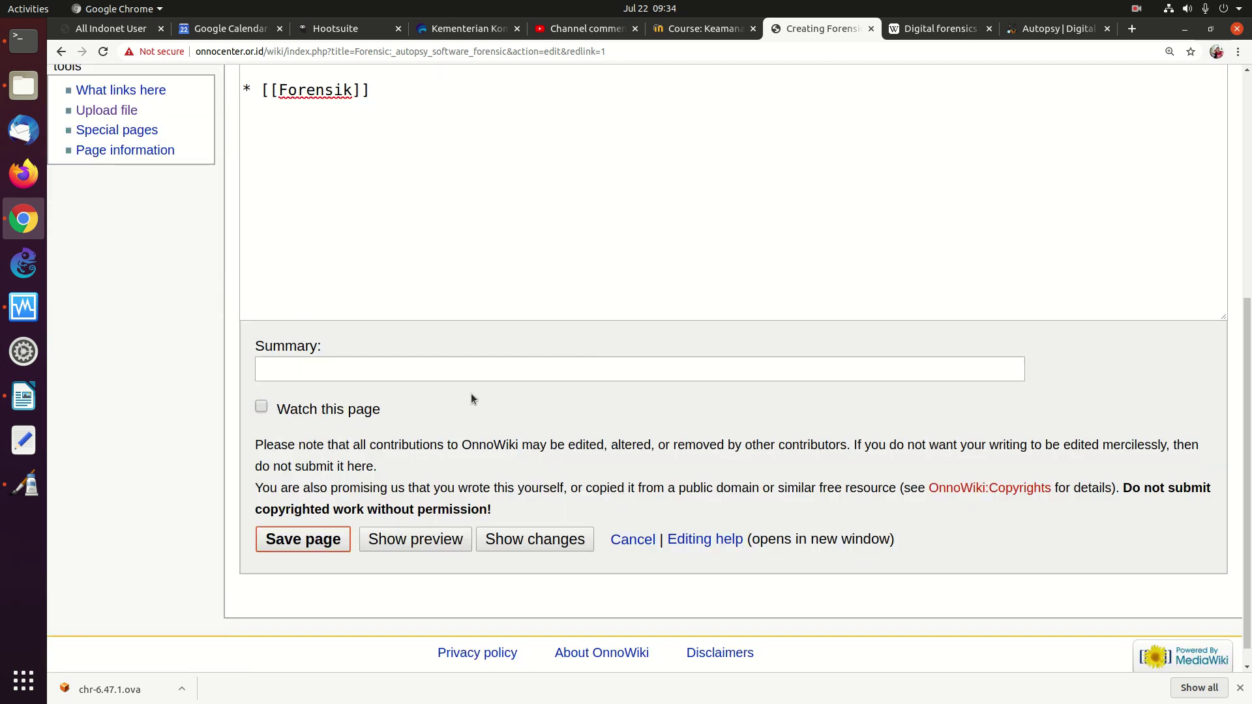
pyautogui.click(343, 533)
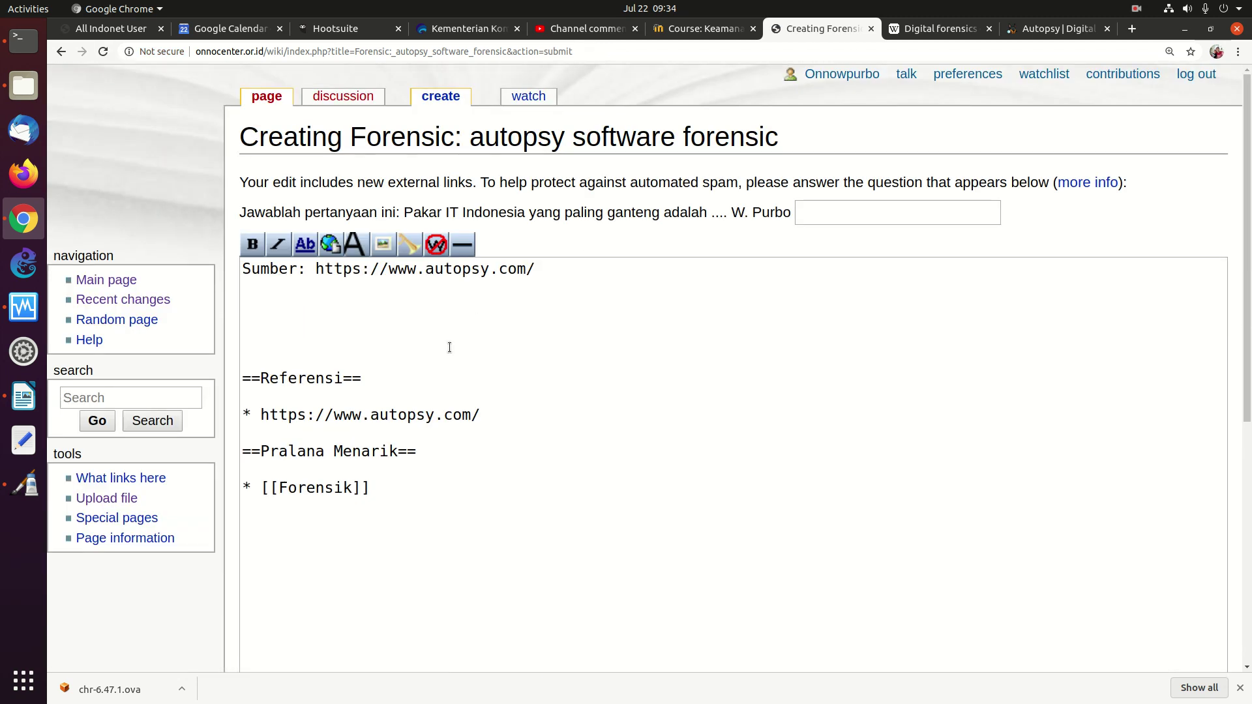
pyautogui.click(874, 207)
pyautogui.write('onno')
pyautogui.press('Return')
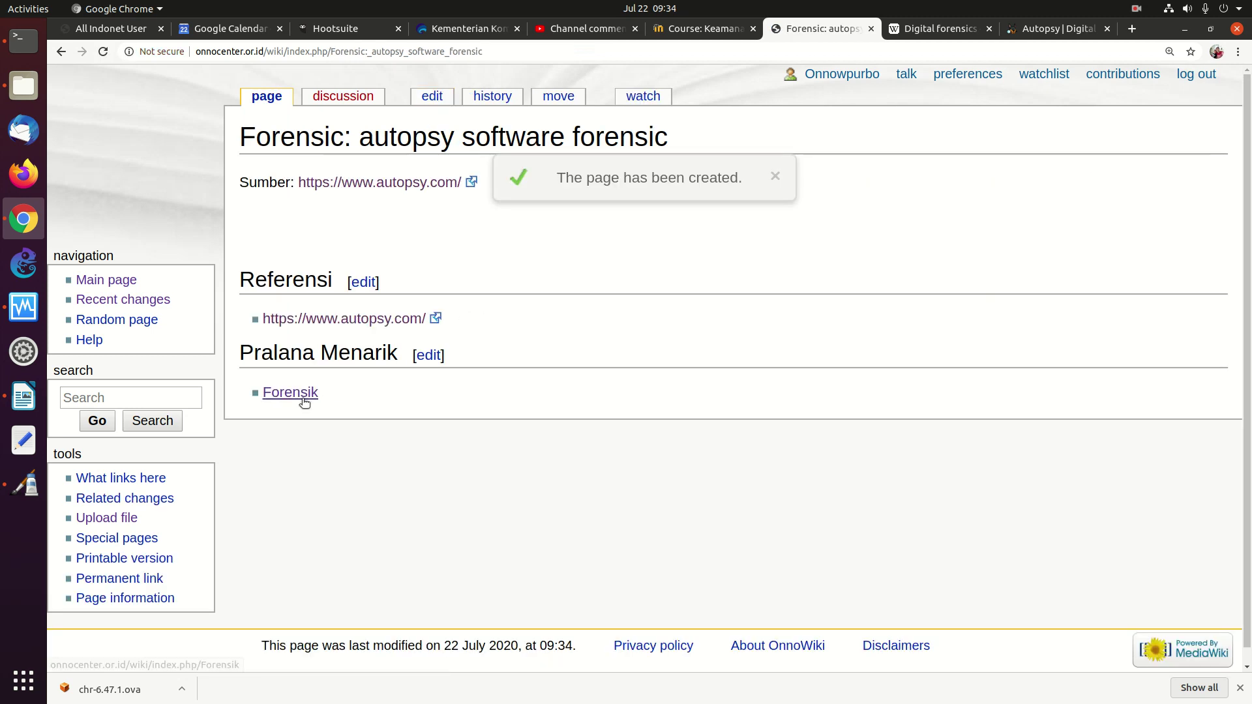
# Reopen the saved page for editing and copy the introductory paragraph about Autopsy from the Autopsy website.
pyautogui.click(432, 96)
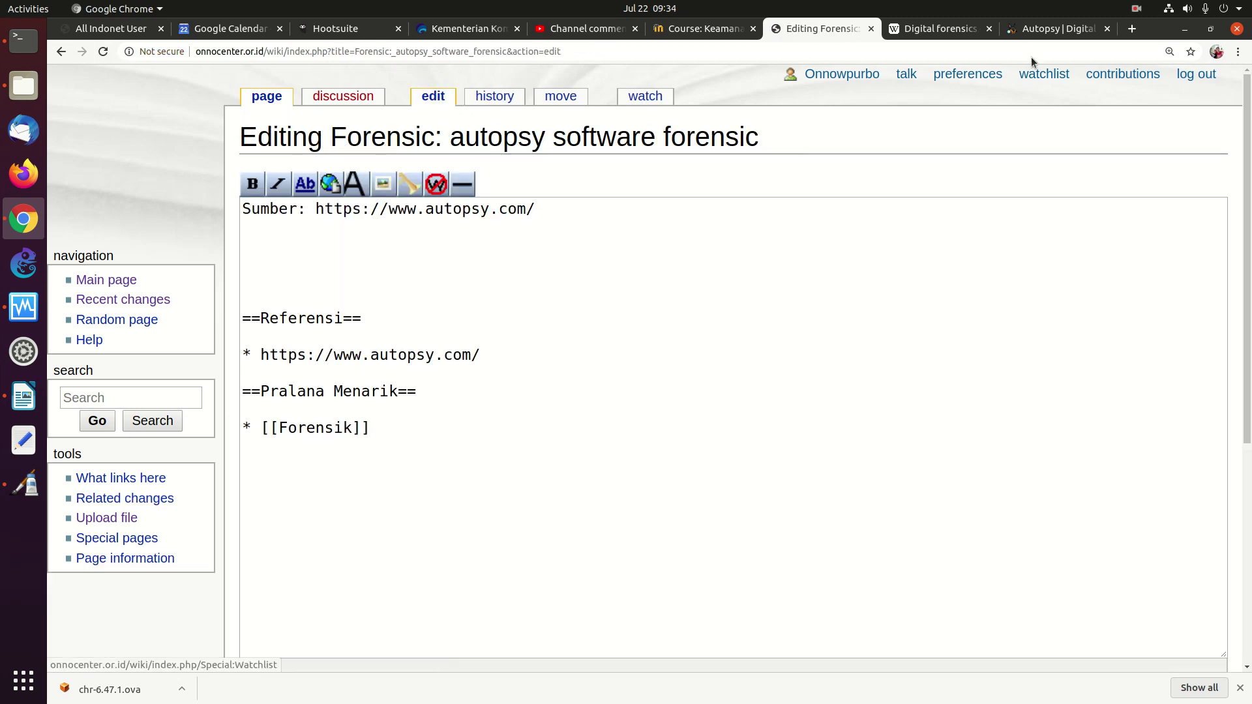
pyautogui.click(930, 28)
pyautogui.click(1068, 32)
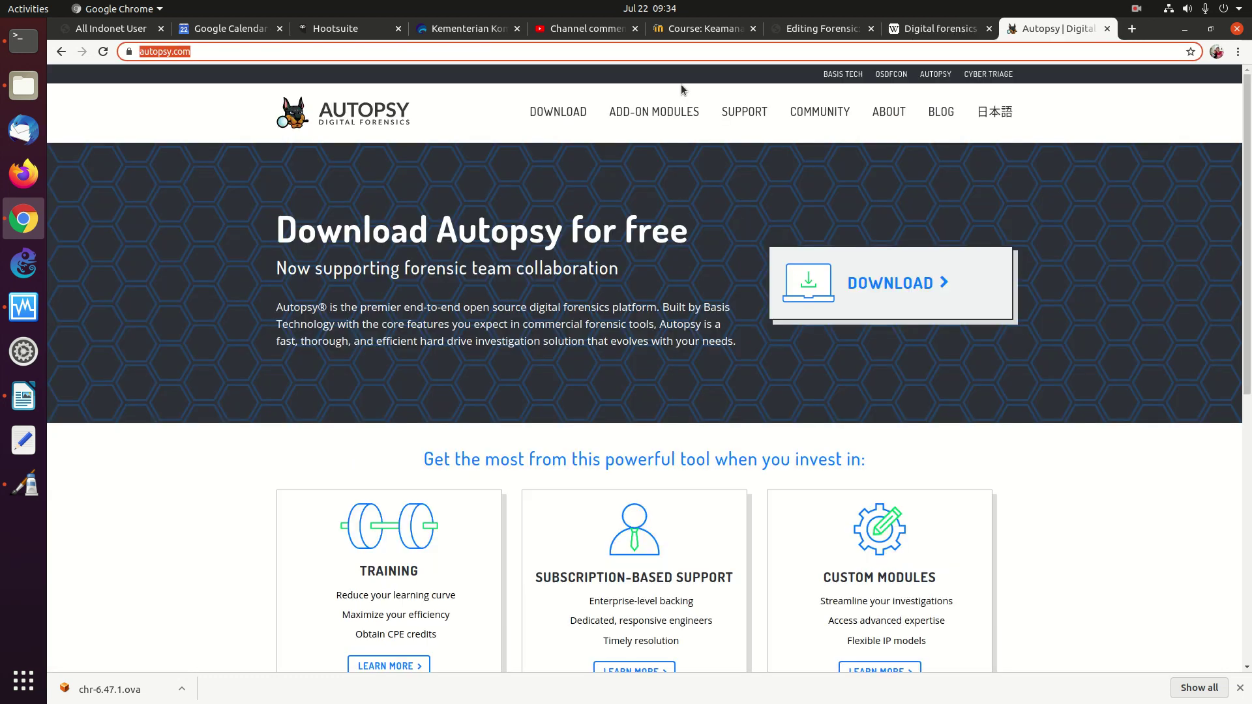
pyautogui.moveTo(279, 306); pyautogui.dragTo(735, 348)
pyautogui.hotkey('ctrl', 'c')
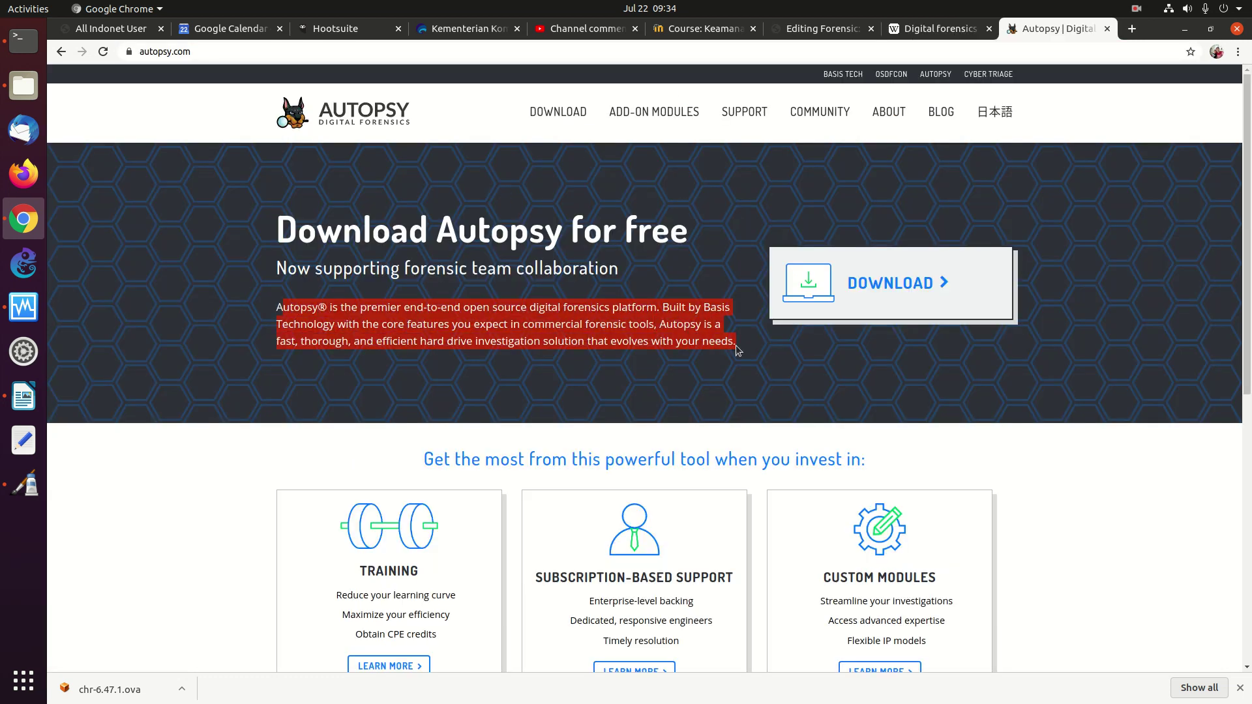
pyautogui.rightClick(681, 324)
pyautogui.click(710, 335)
# Paste the Autopsy description below the "Sumber" line in the wiki editor, followed by blank lines.
pyautogui.click(820, 28)
pyautogui.click(338, 247)
pyautogui.hotkey('ctrl', 'v')
pyautogui.press('Return')
pyautogui.press('Return')
# Copy the link address of the Download button on the Autopsy website.
pyautogui.click(1062, 30)
pyautogui.rightClick(871, 285)
pyautogui.click(902, 363)
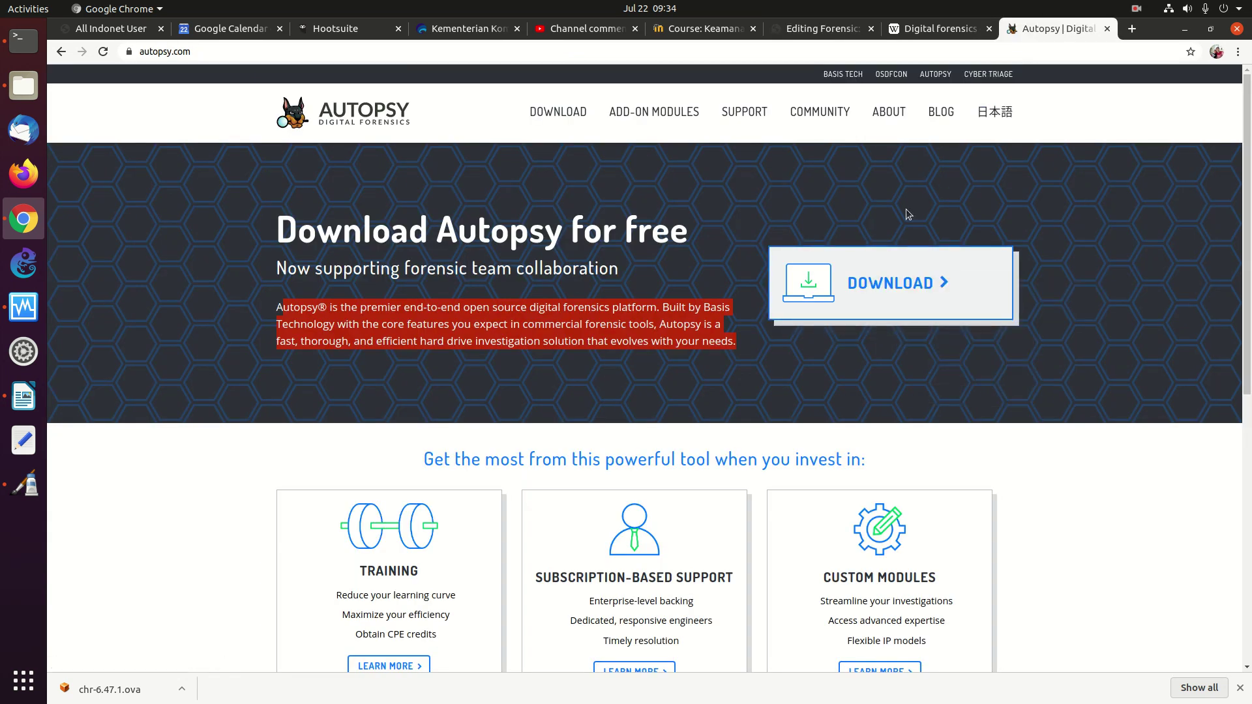
# Add the bullet "* [[Autopsy: Download]]" under "[[Forensik]]" in the wiki page and save the edit.
pyautogui.click(822, 29)
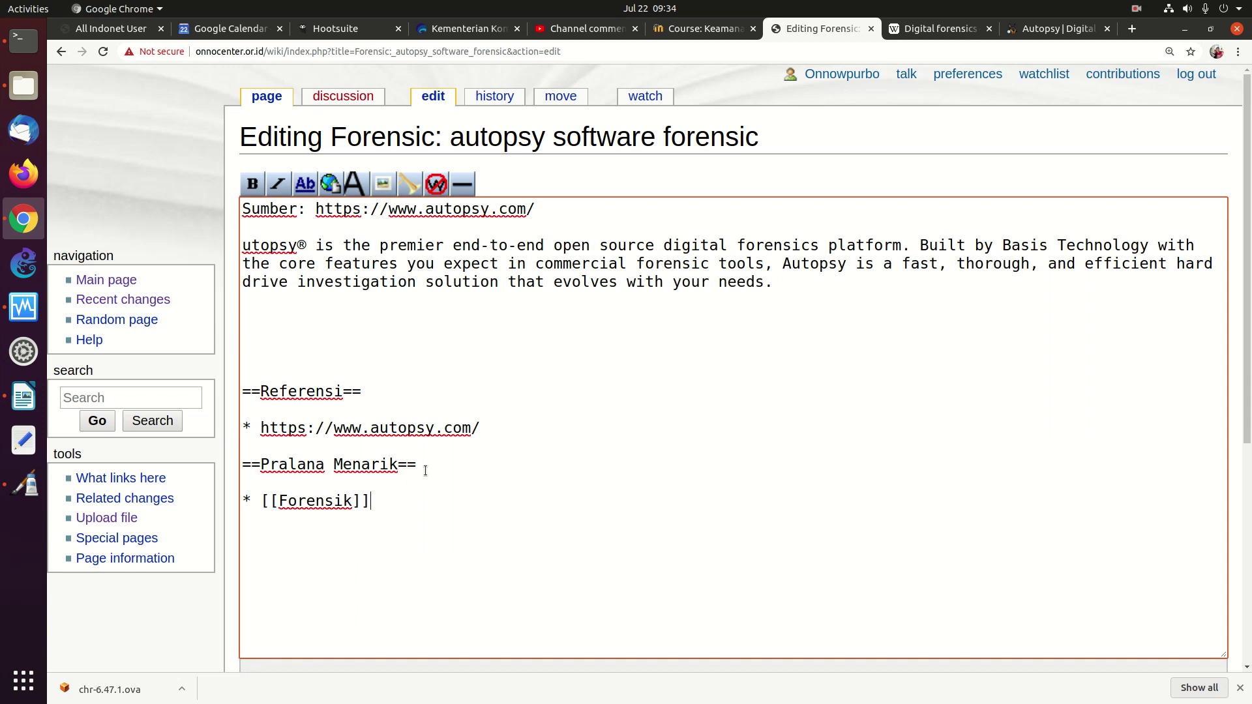
pyautogui.write('[[Autopsy: Download')
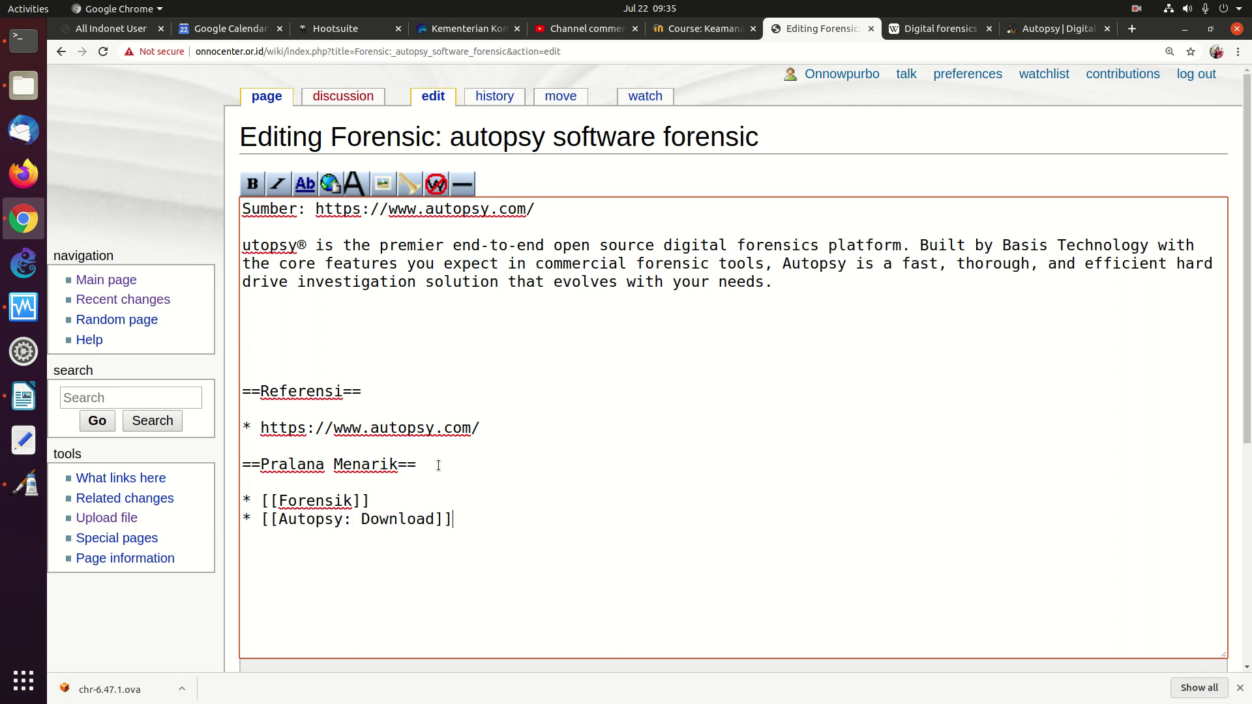
pyautogui.scroll(-5, 438, 465)
pyautogui.click(326, 548)
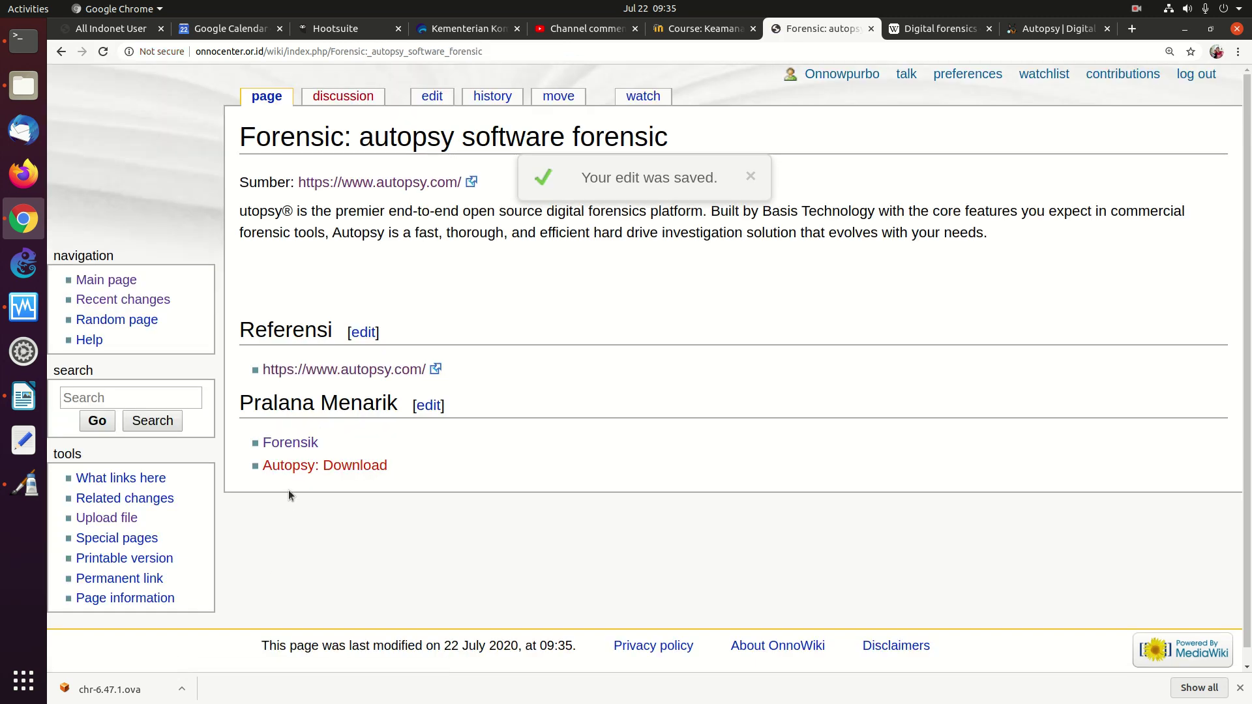
pyautogui.click(295, 469)
pyautogui.click(410, 352)
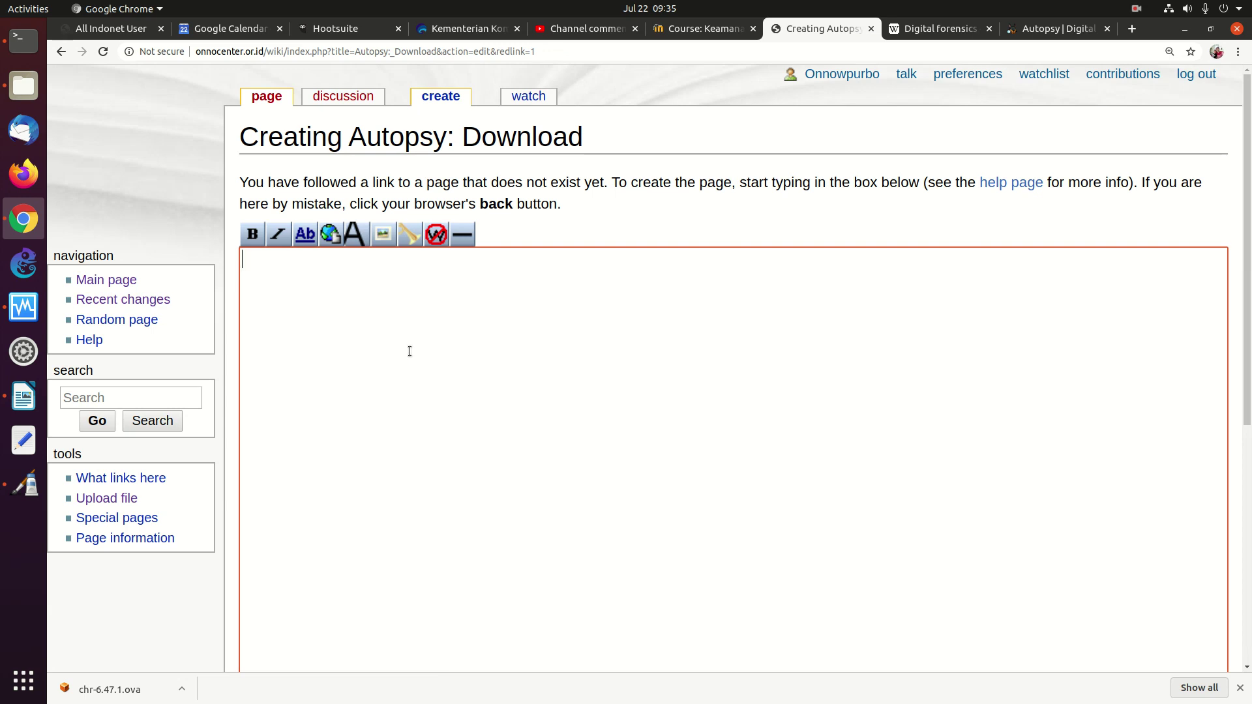
pyautogui.write('==Referensi==  ')
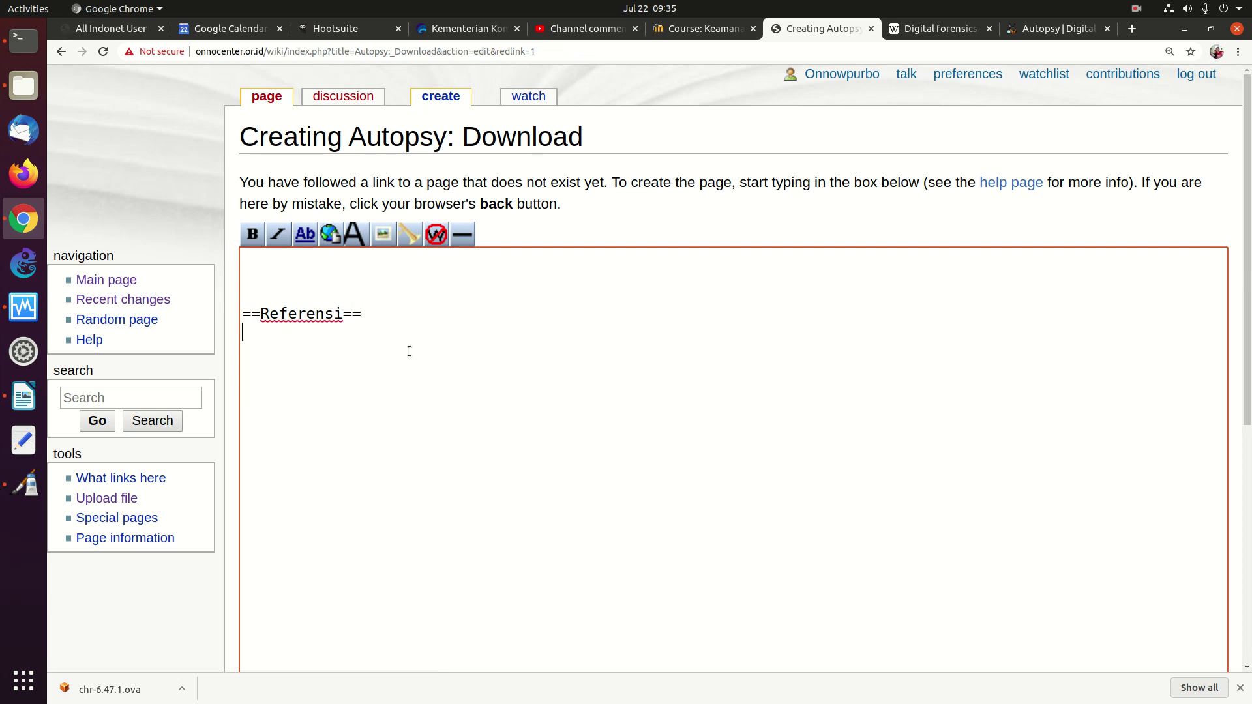
pyautogui.write('*')
pyautogui.hotkey('ctrl', 'v')
pyautogui.press('Return')
# Add a "==Pranala Menarik==" section with the bullet "* [[Forensic]]" to the Autopsy: Download page.
pyautogui.write('==Pranala Menari=')
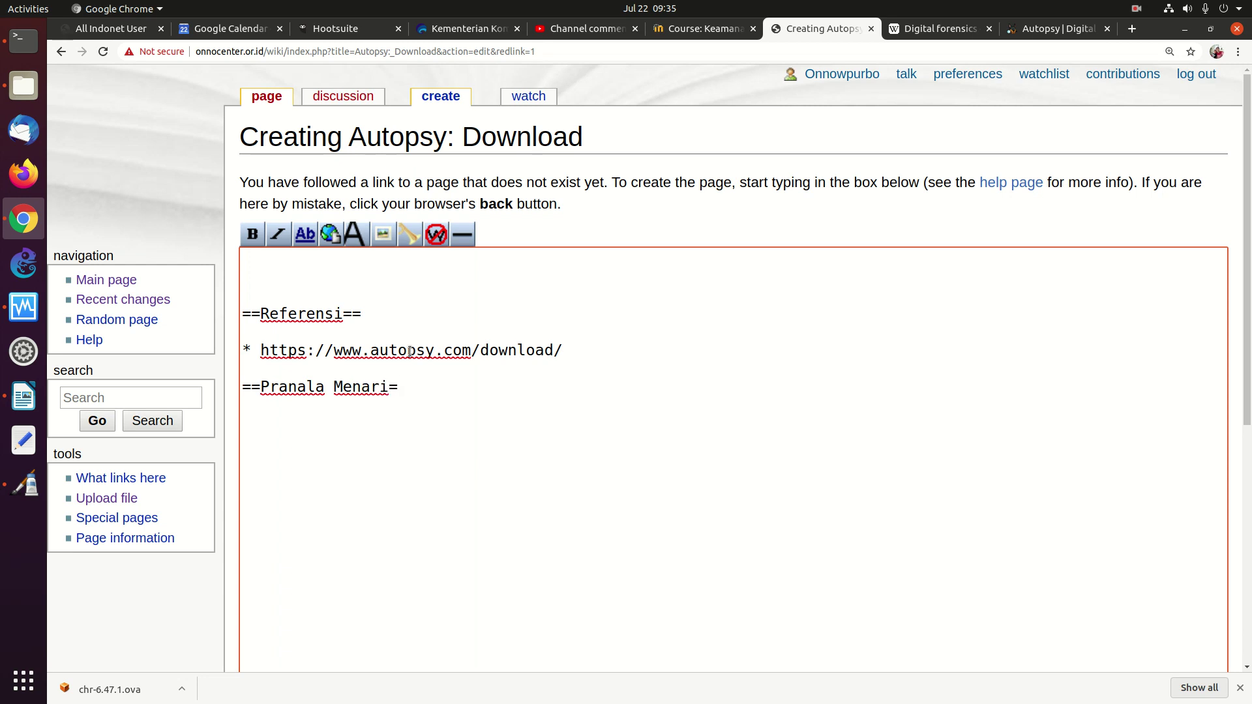
pyautogui.press('BackSpace')
pyautogui.write('k==')
pyautogui.press('Return')
pyautogui.press('Return')
pyautogui.write('* [[Forensic')
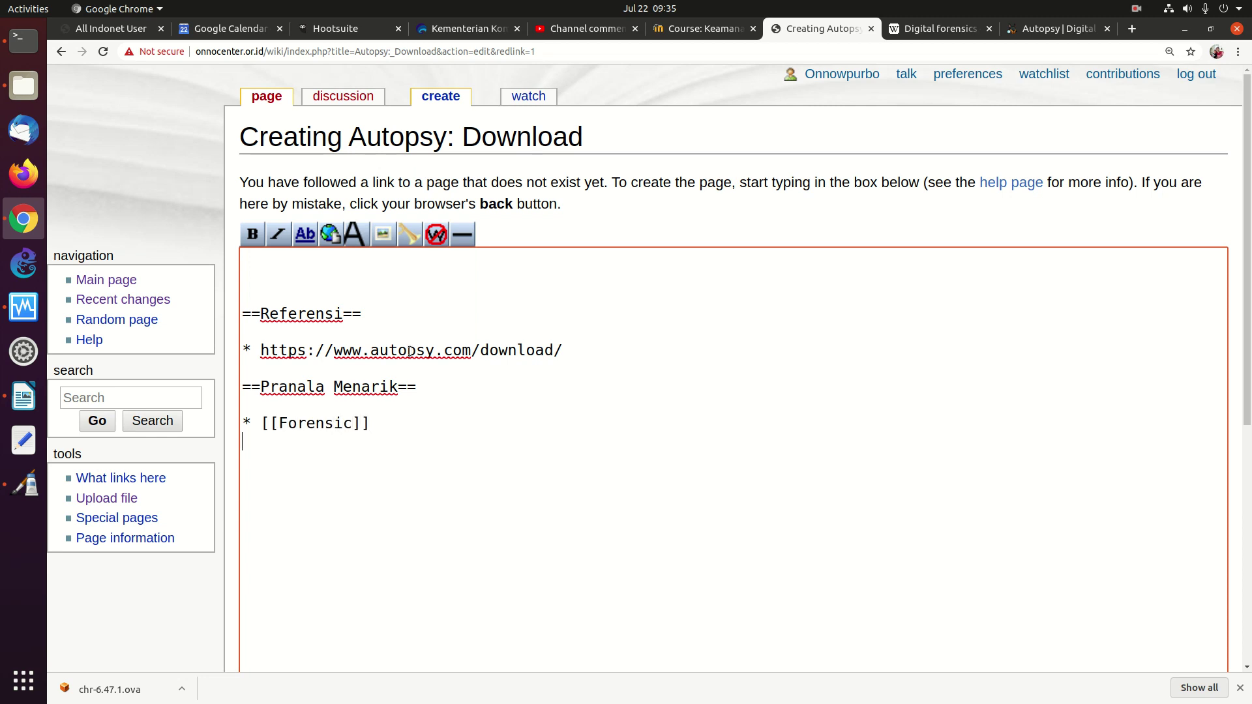
# Save the "Autopsy: Download" page, answering the anti-spam question with the requested first name.
pyautogui.press('Tab')
pyautogui.press('Tab')
pyautogui.press('Tab')
pyautogui.click(350, 527)
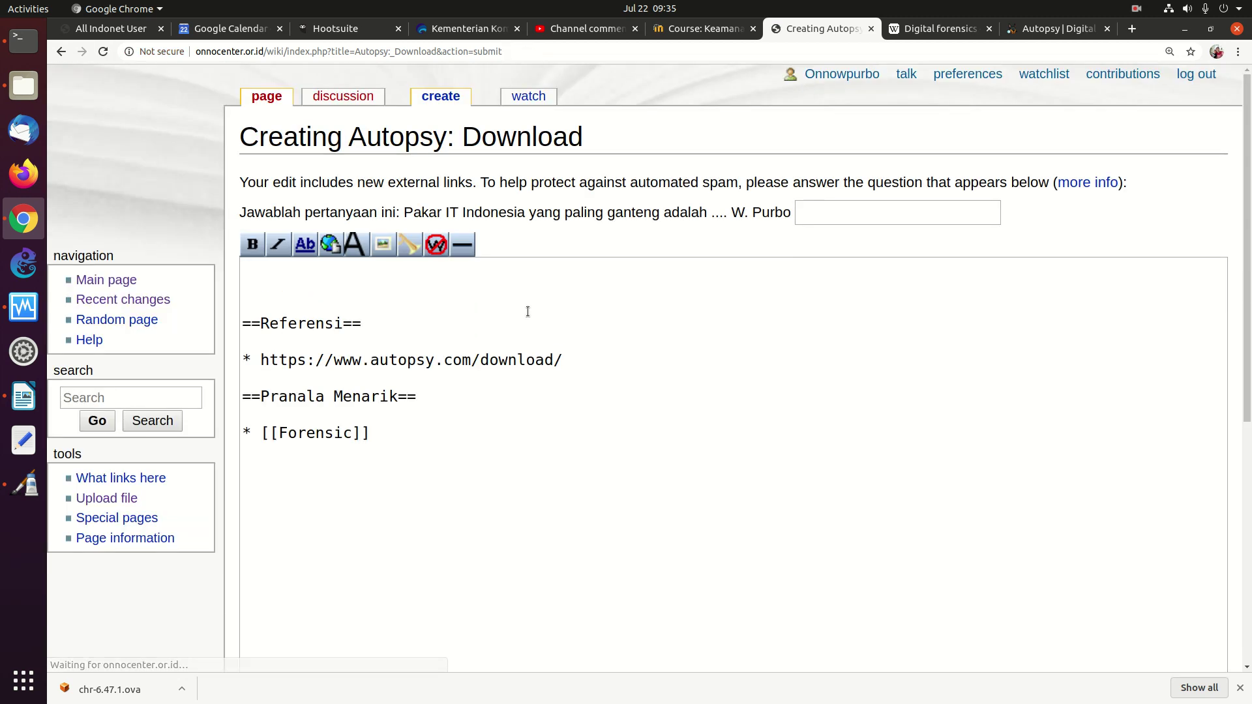
pyautogui.click(831, 203)
pyautogui.write('onno')
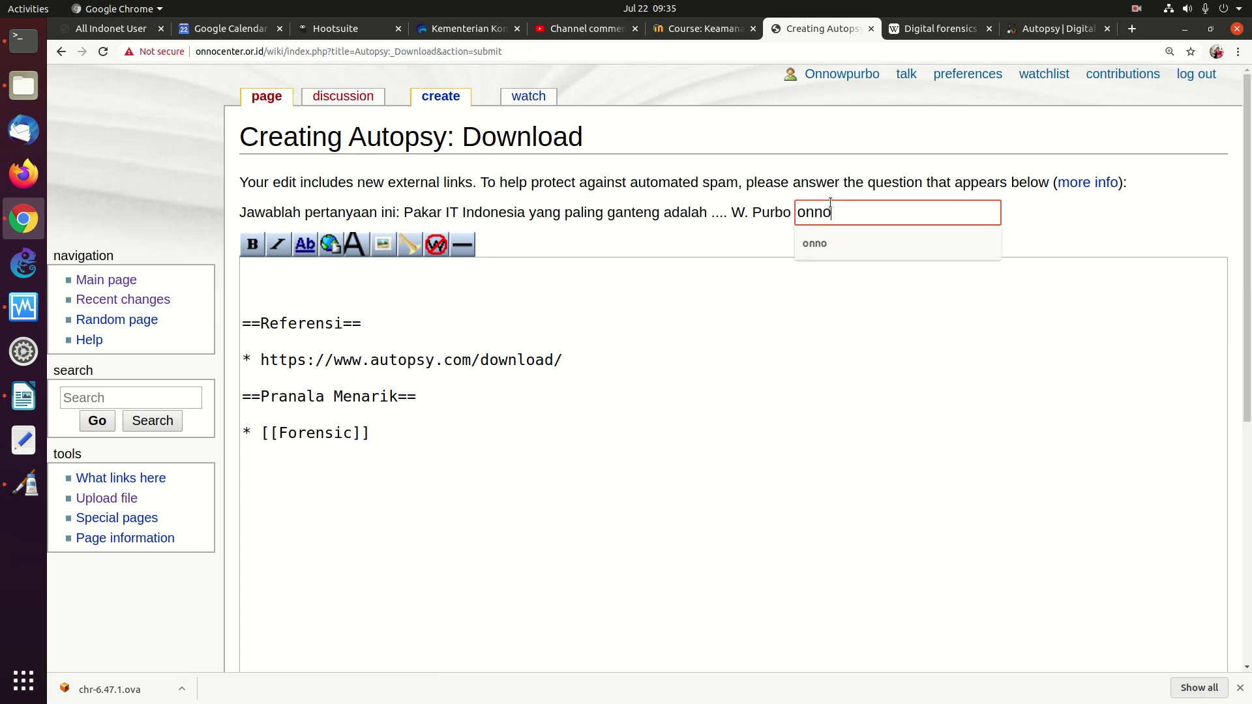
pyautogui.press('Return')
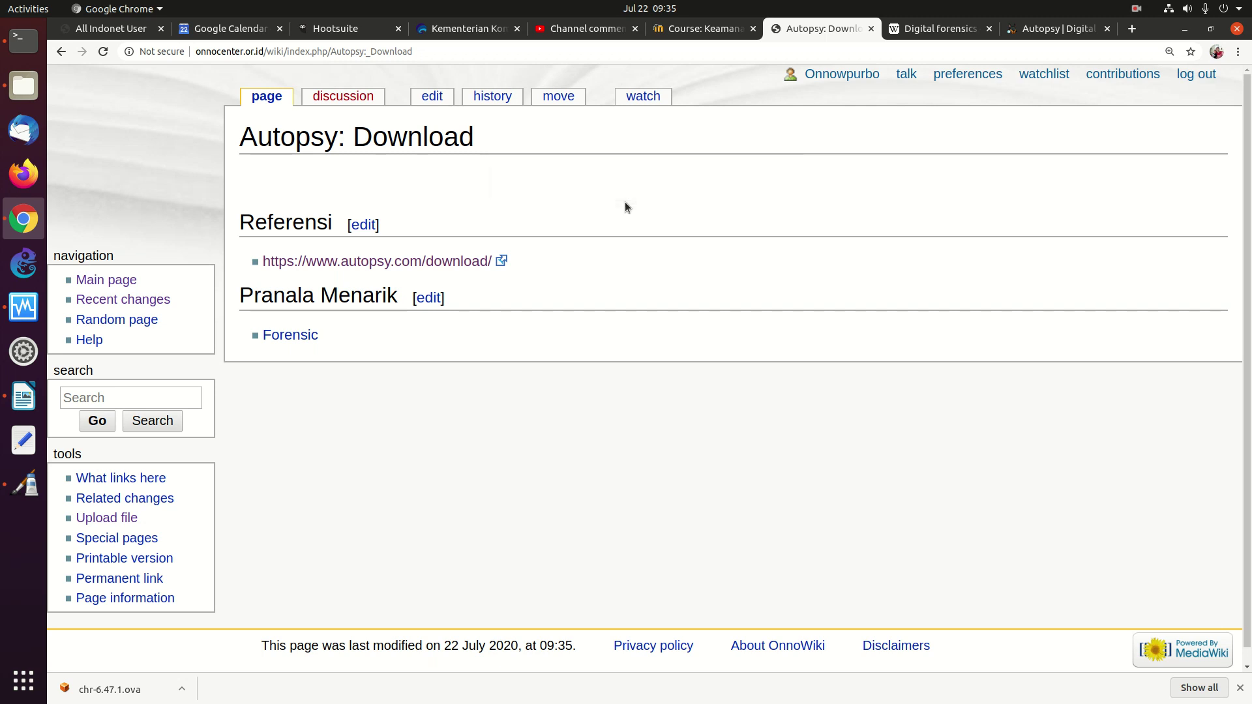
# Read the Autopsy website's introduction, highlighting the phrases on open source, commercial forensic tools and hard drive investigation.
pyautogui.click(1082, 28)
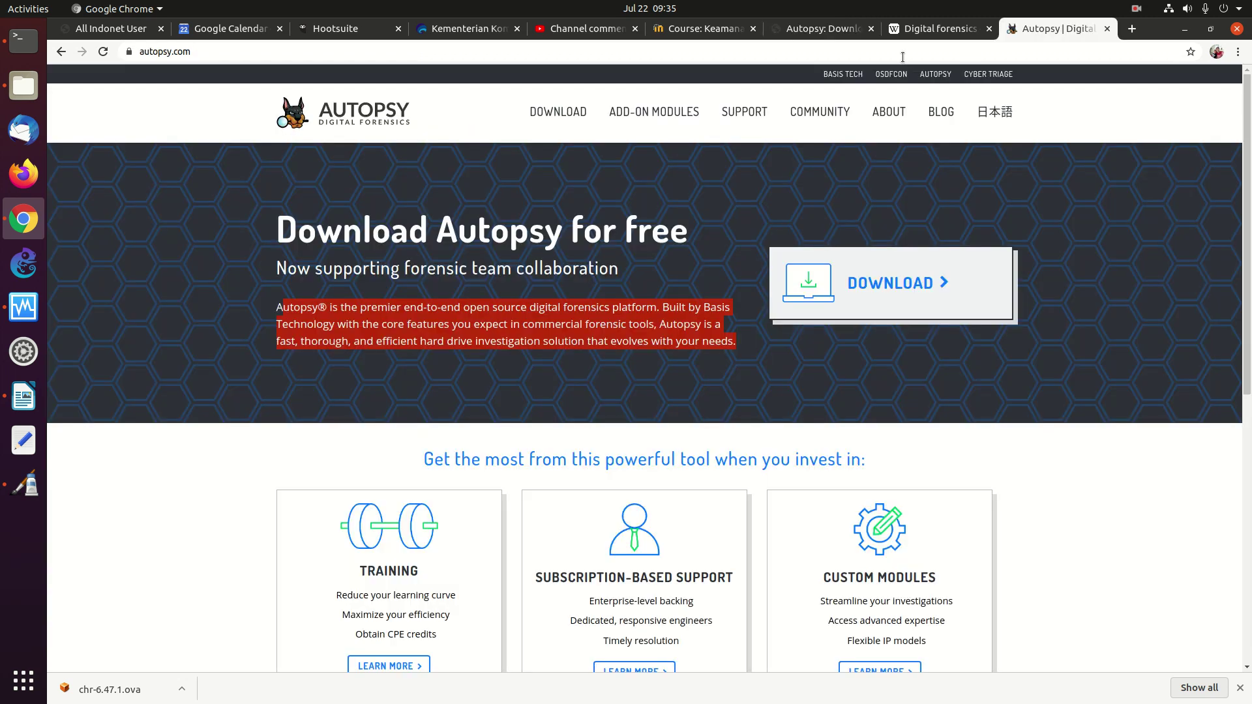
pyautogui.click(407, 317)
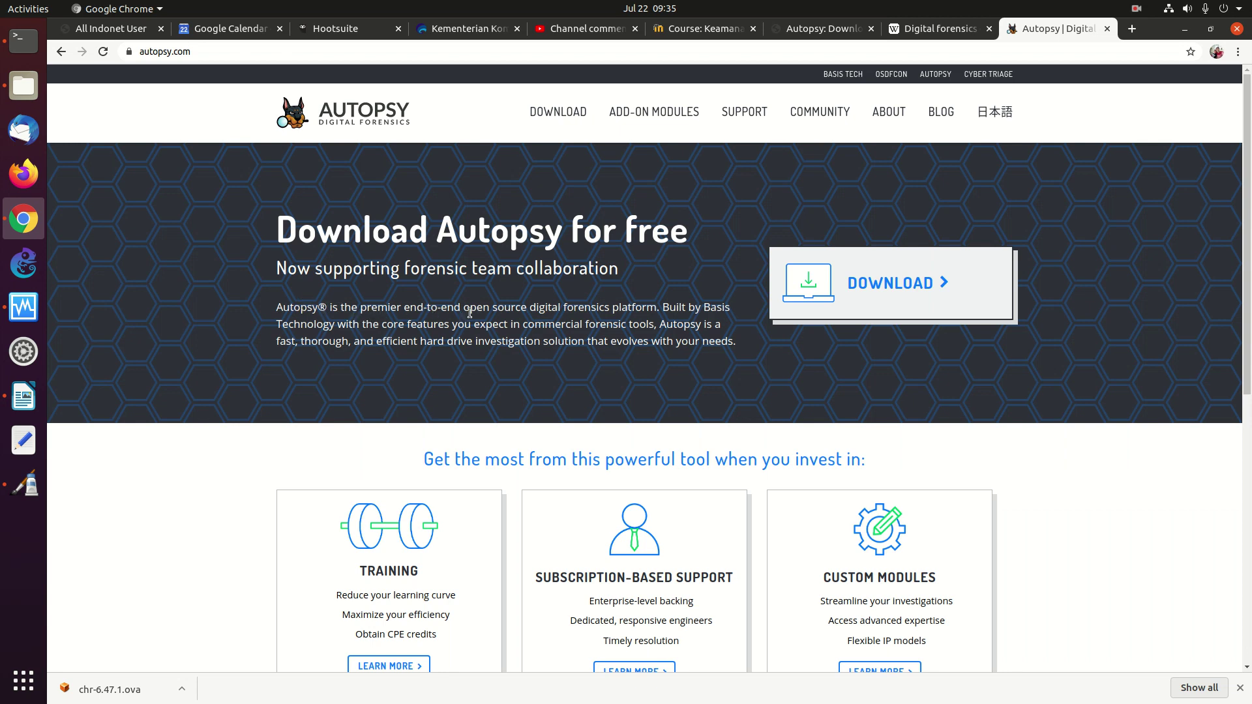
pyautogui.moveTo(462, 309); pyautogui.dragTo(527, 309)
pyautogui.moveTo(410, 306); pyautogui.dragTo(641, 324)
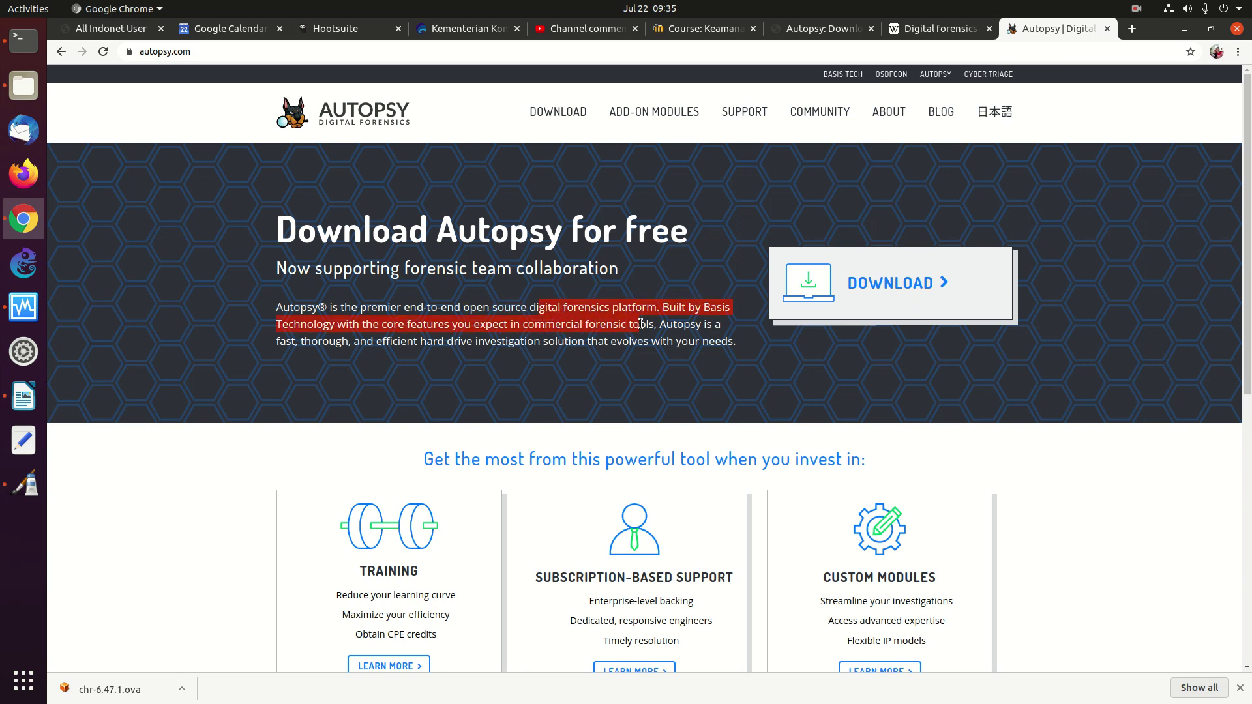
pyautogui.click(506, 309)
pyautogui.moveTo(484, 307); pyautogui.dragTo(512, 307)
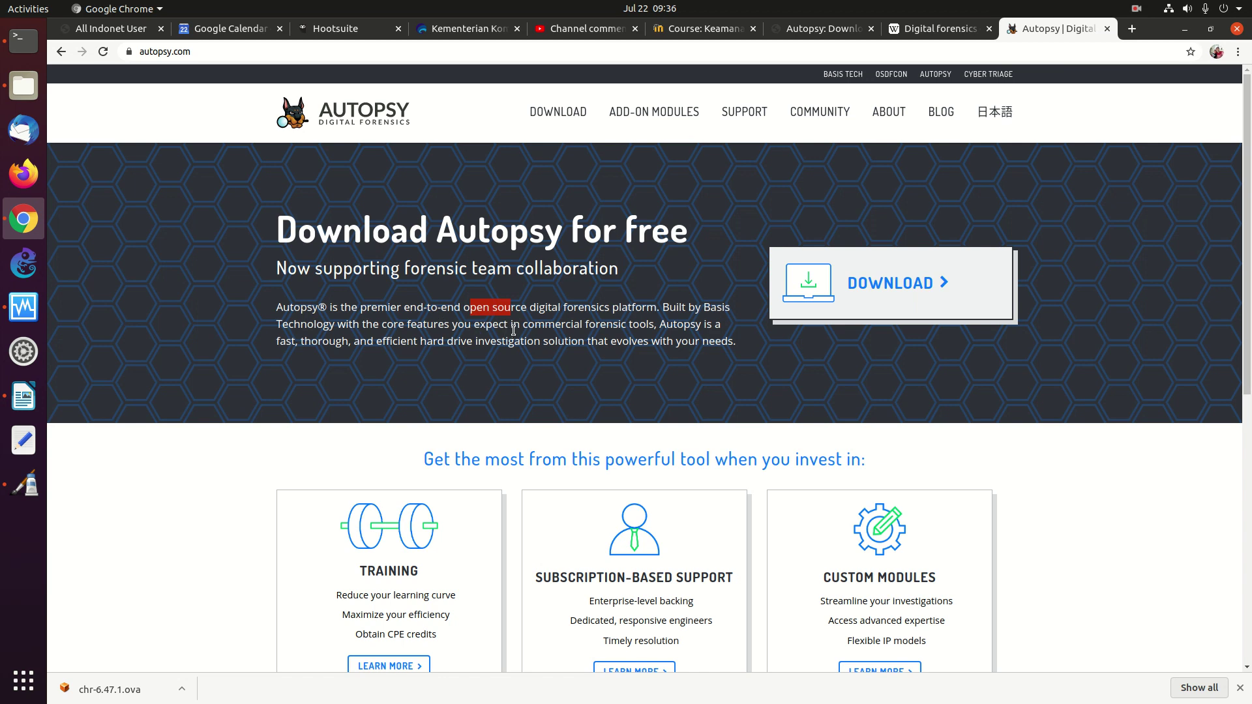
pyautogui.moveTo(520, 328); pyautogui.dragTo(659, 337)
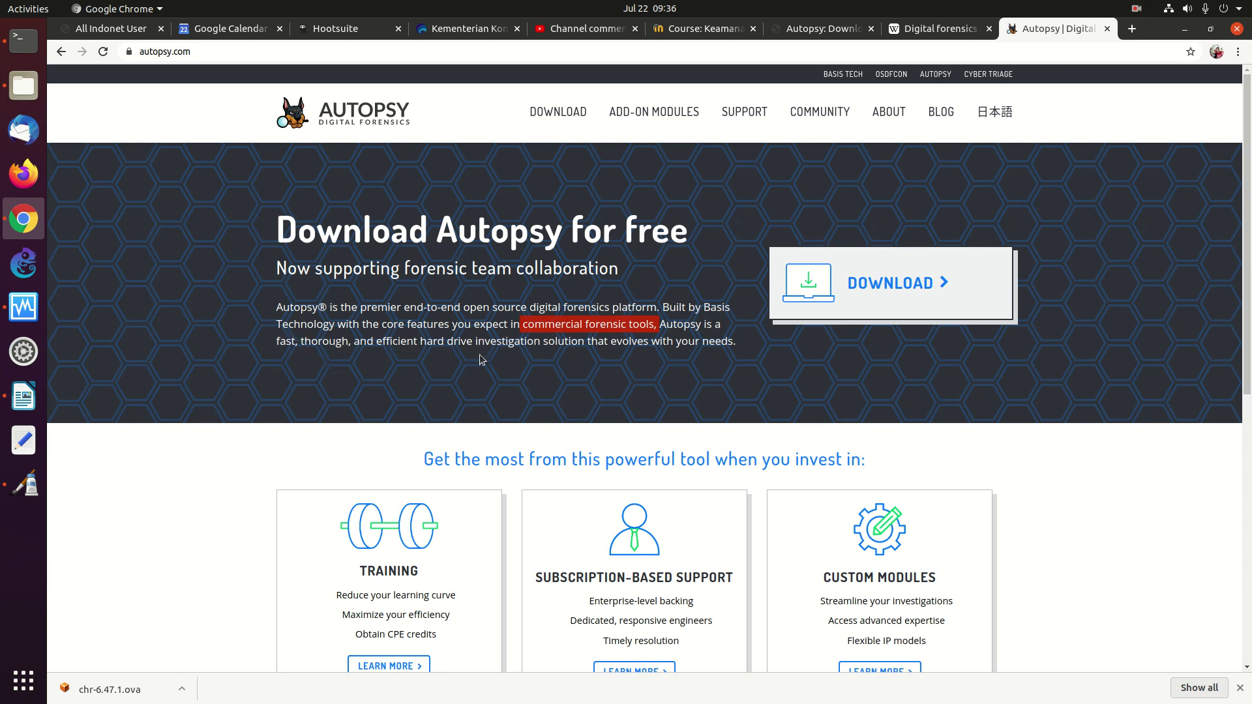
pyautogui.click(381, 345)
pyautogui.moveTo(381, 344); pyautogui.dragTo(593, 346)
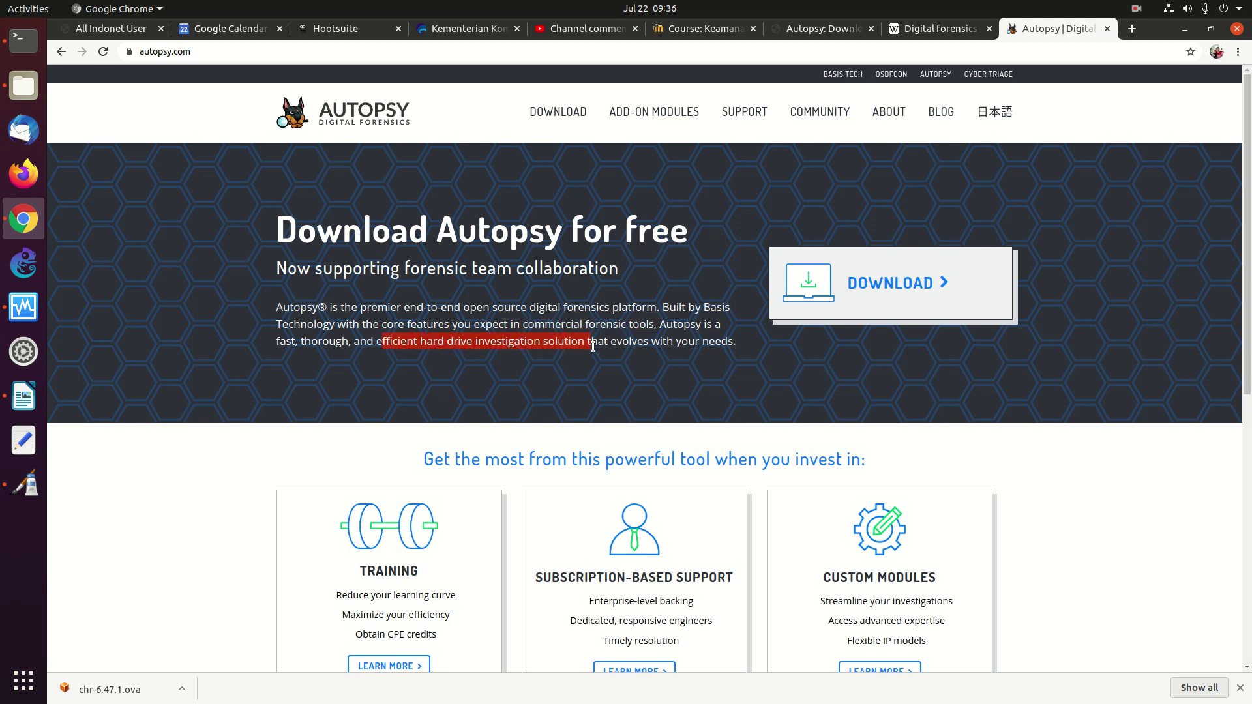
pyautogui.click(449, 360)
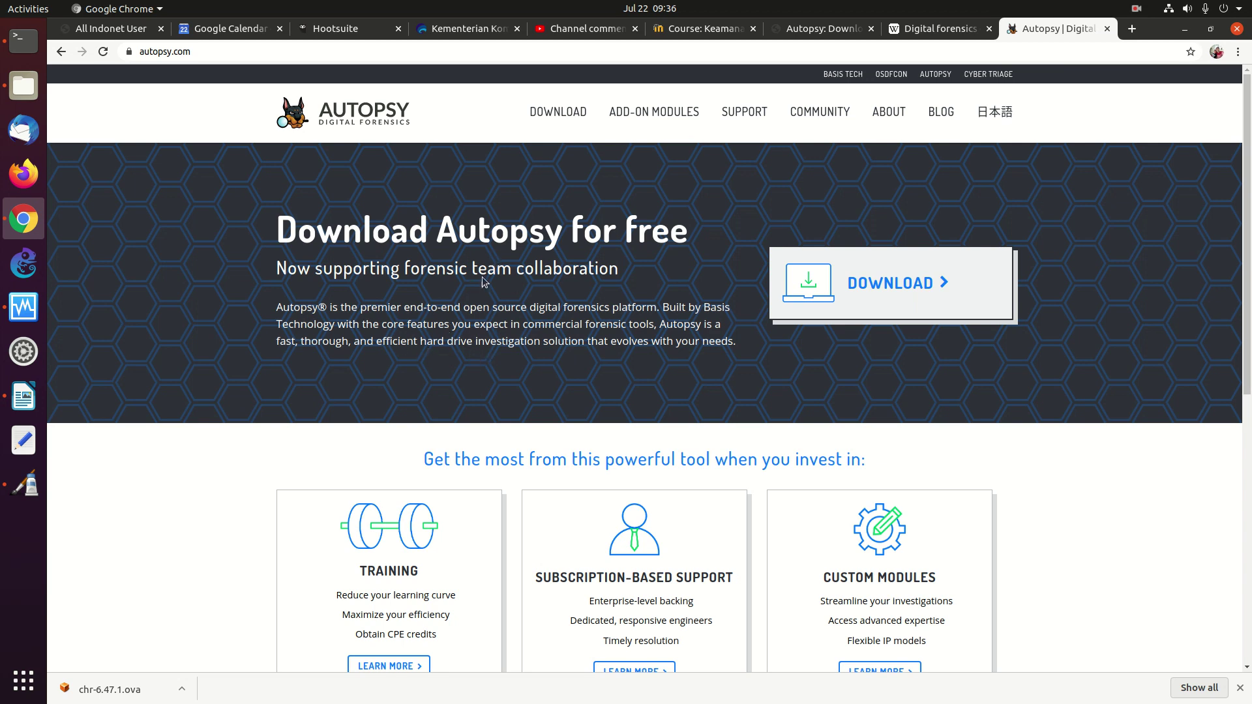
# Highlight "hard drive investigation solution" on the Autopsy site and relate it to the "Computer forensics" branch in Wikipedia's Digital forensics contents.
pyautogui.hotkey('ctrl', 'pageup')
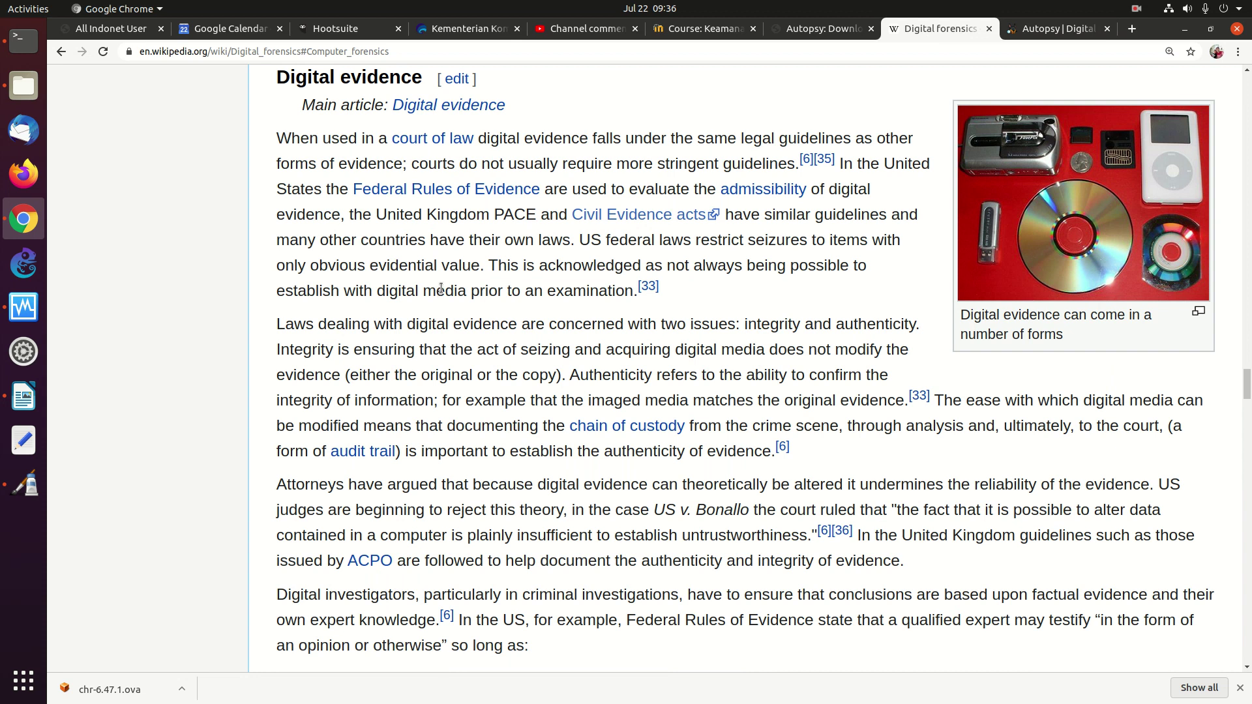
pyautogui.scroll(10, 441, 288)
pyautogui.scroll(20, 441, 287)
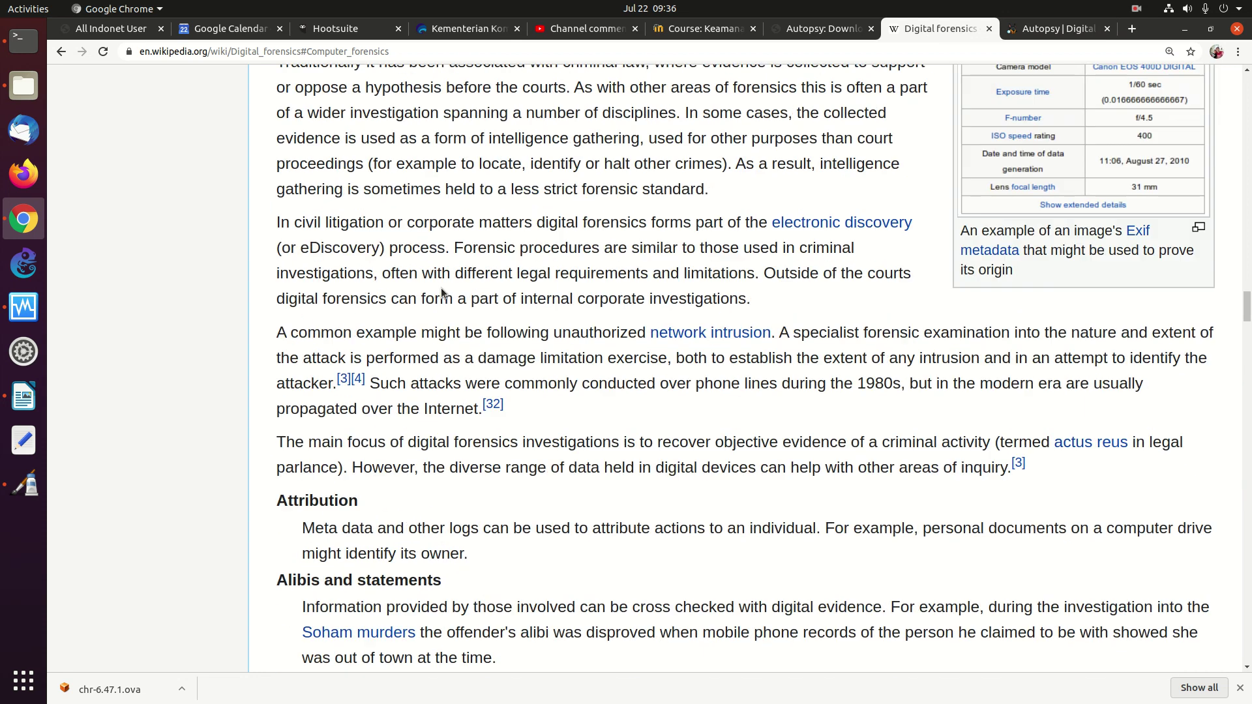
pyautogui.scroll(-7, 441, 288)
pyautogui.scroll(-8, 441, 287)
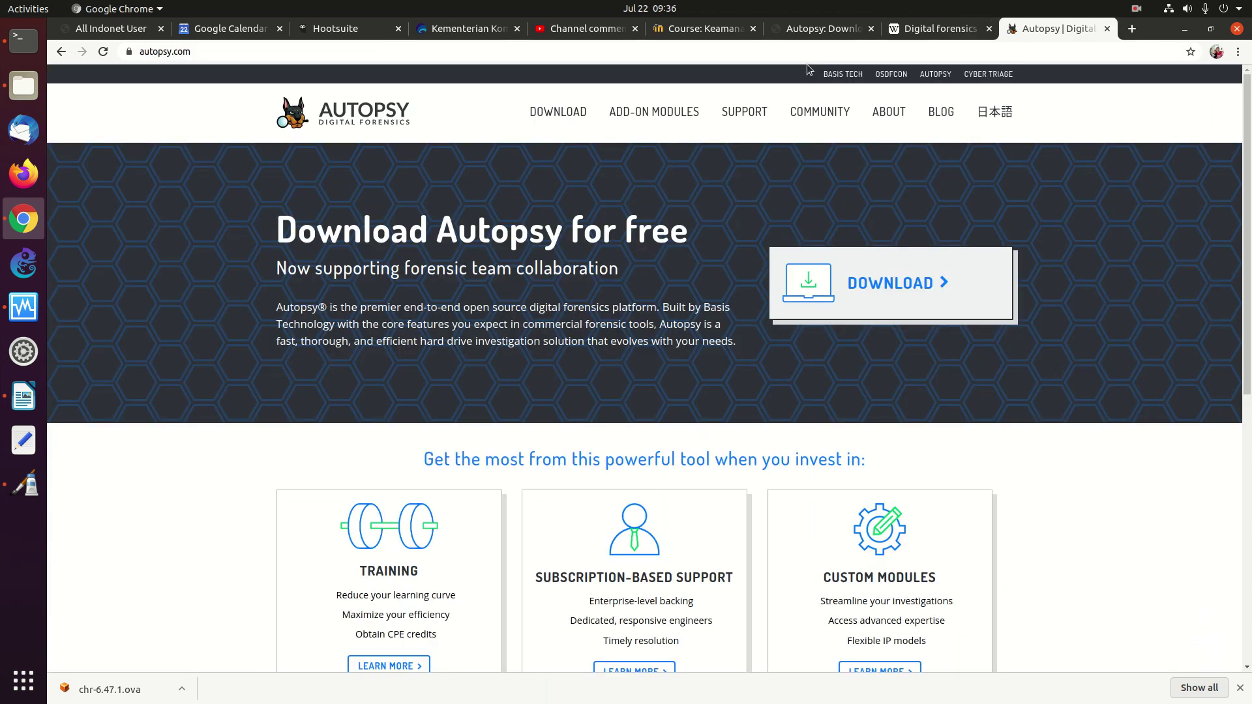
pyautogui.click(1058, 29)
pyautogui.moveTo(421, 340); pyautogui.dragTo(575, 343)
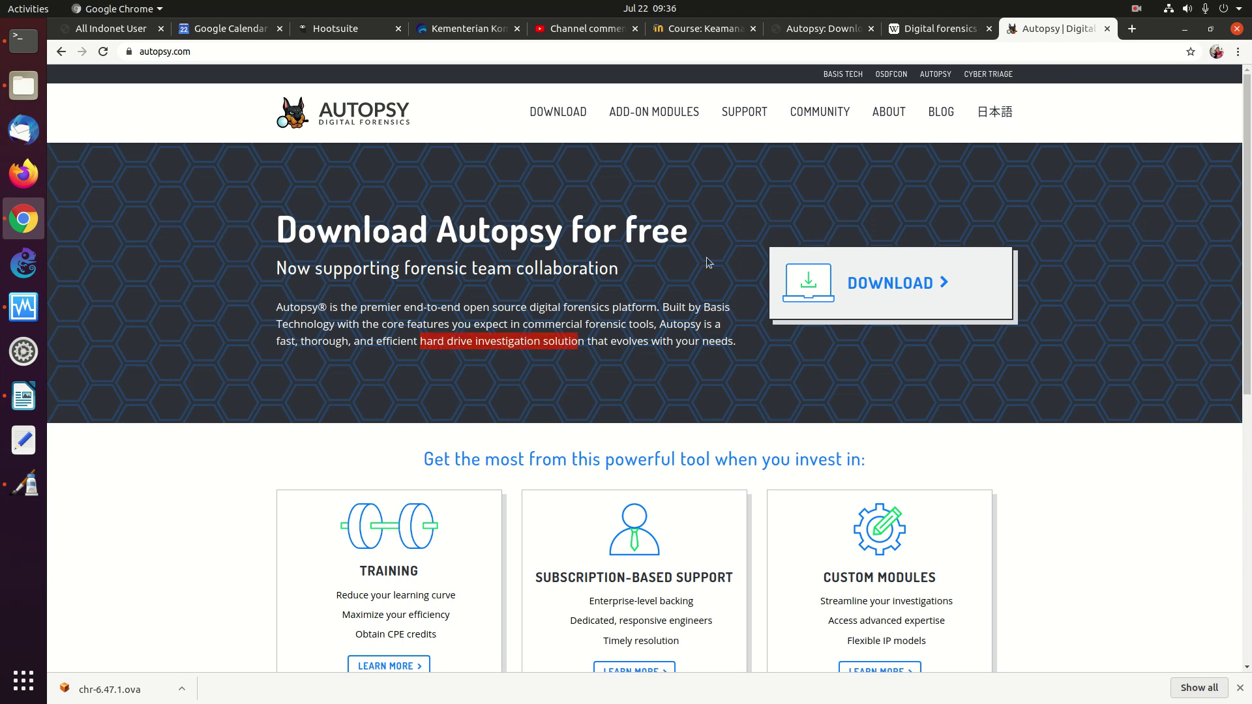
pyautogui.click(940, 33)
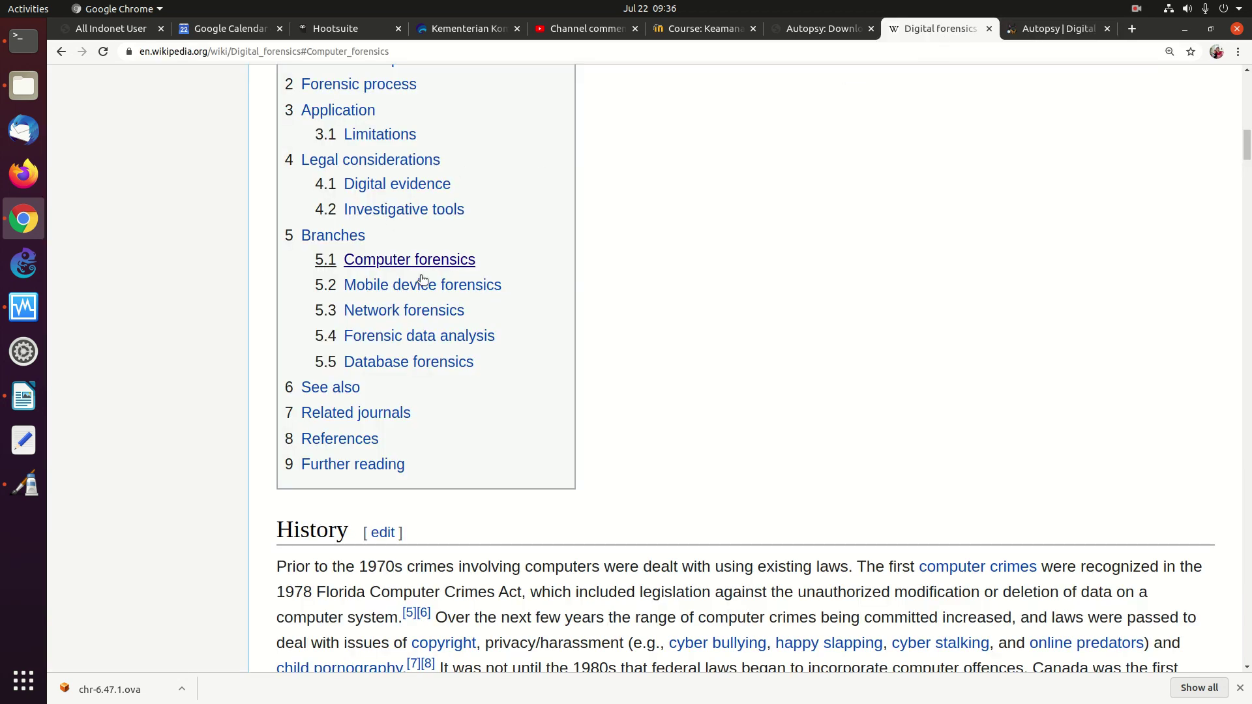
pyautogui.moveTo(501, 264); pyautogui.dragTo(343, 261)
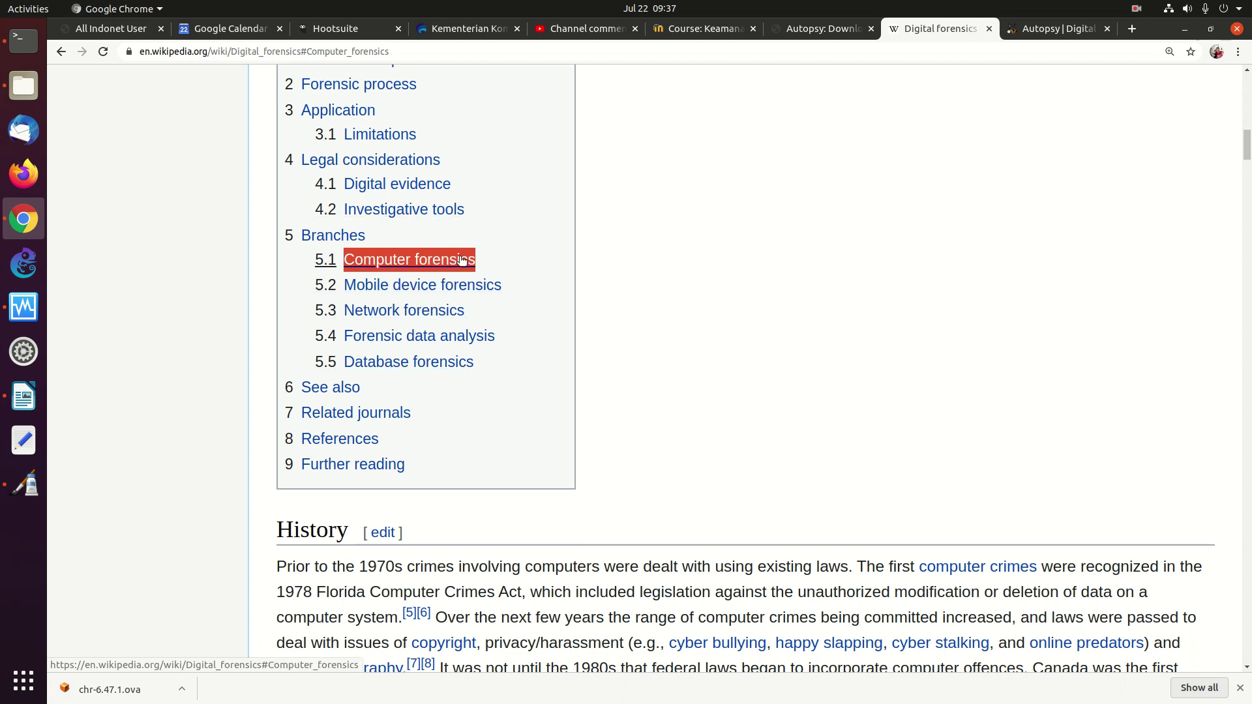
pyautogui.click(1056, 28)
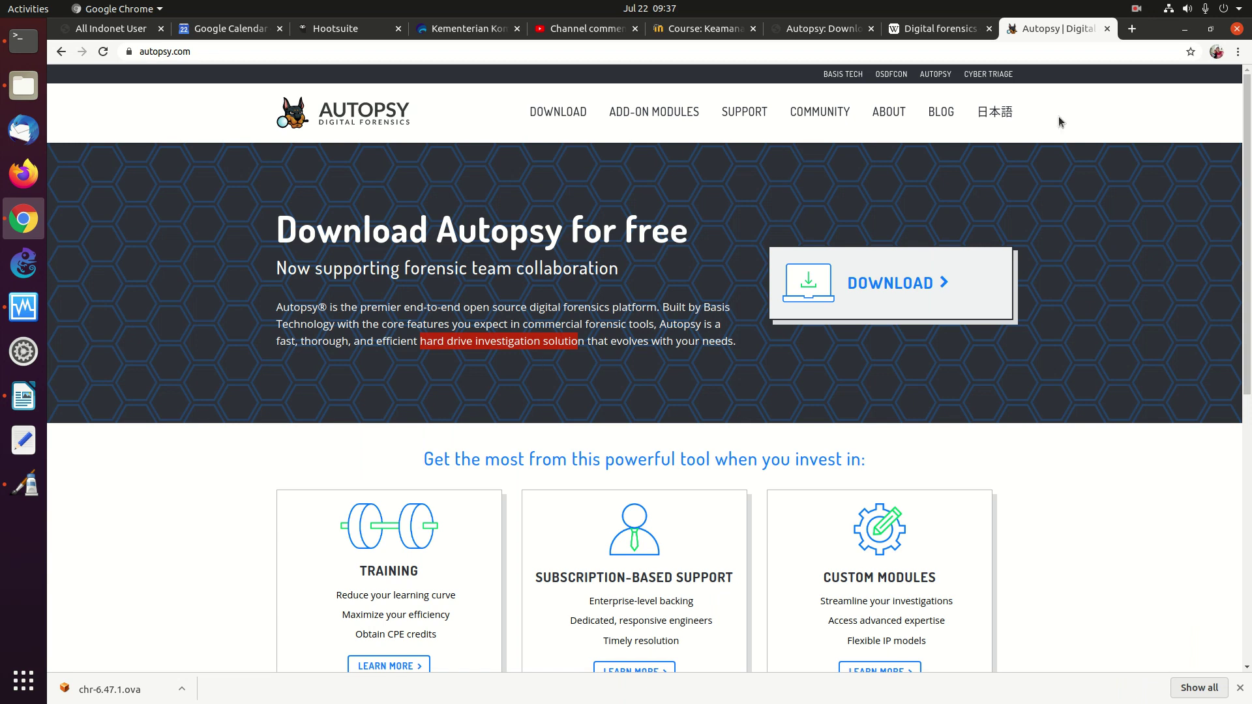
# Open Wikipedia in a new browser tab and look up the article on "autopsy".
pyautogui.click(1132, 28)
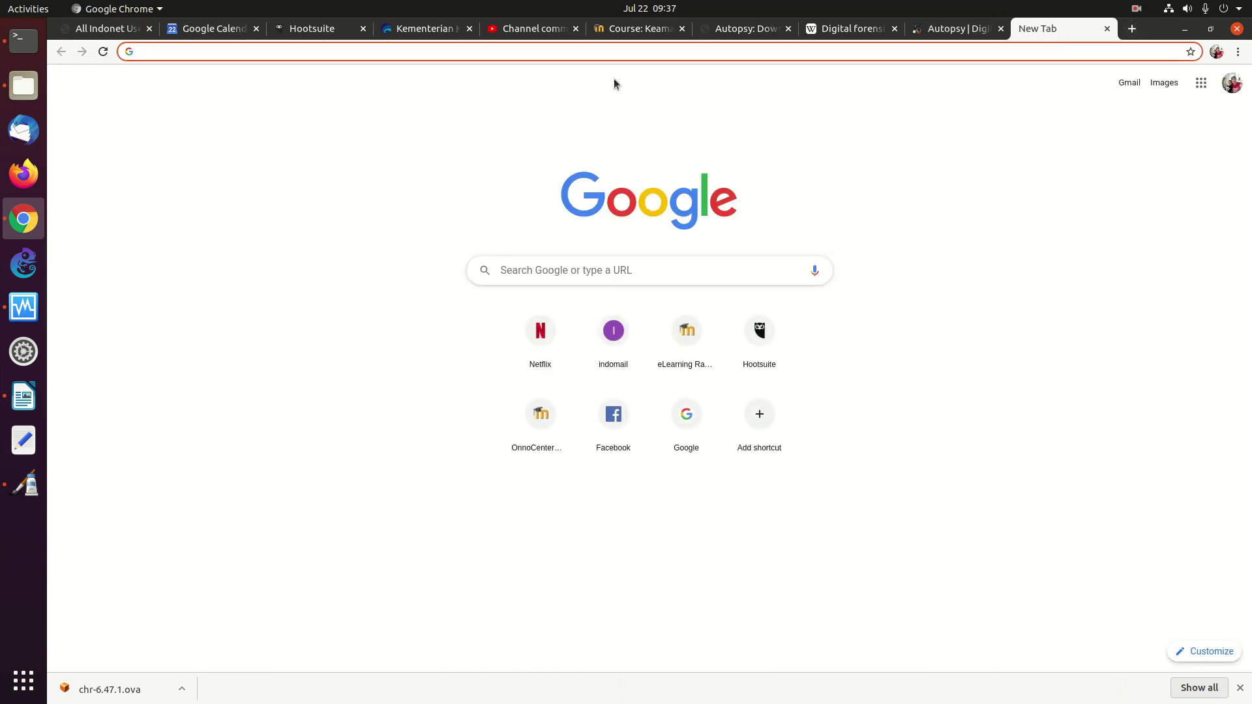
pyautogui.click(474, 51)
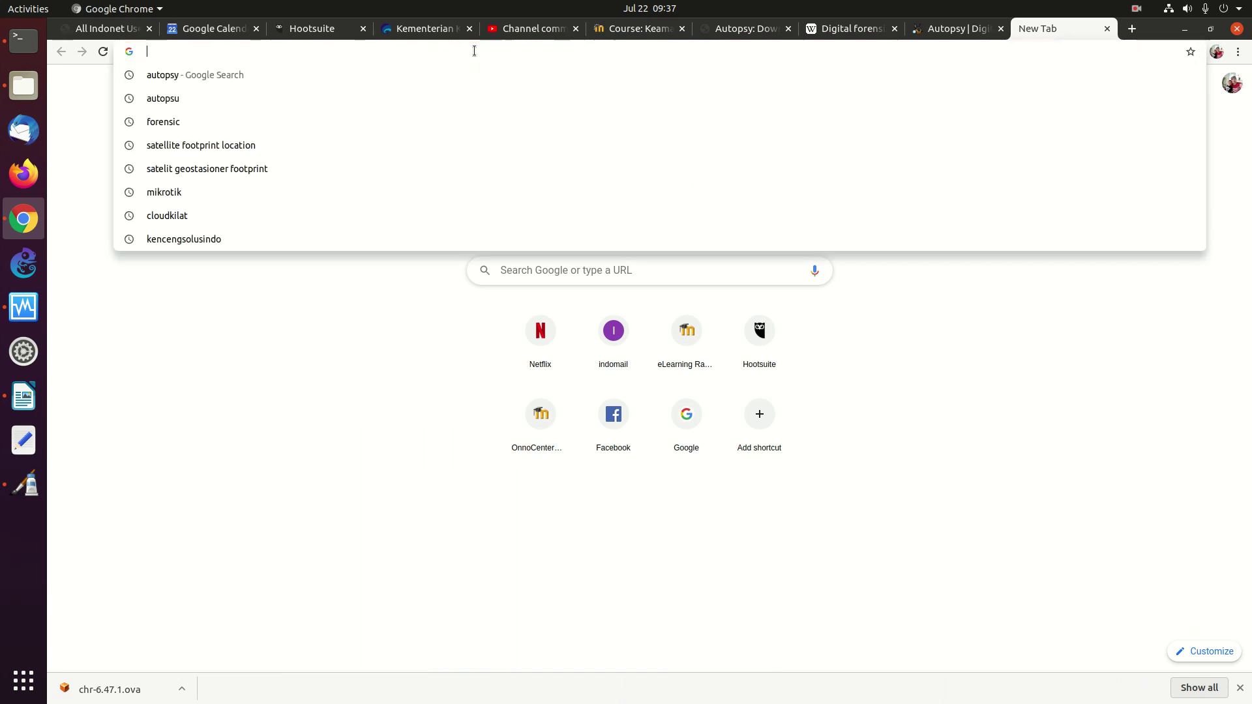
pyautogui.write('wiki')
pyautogui.press('Return')
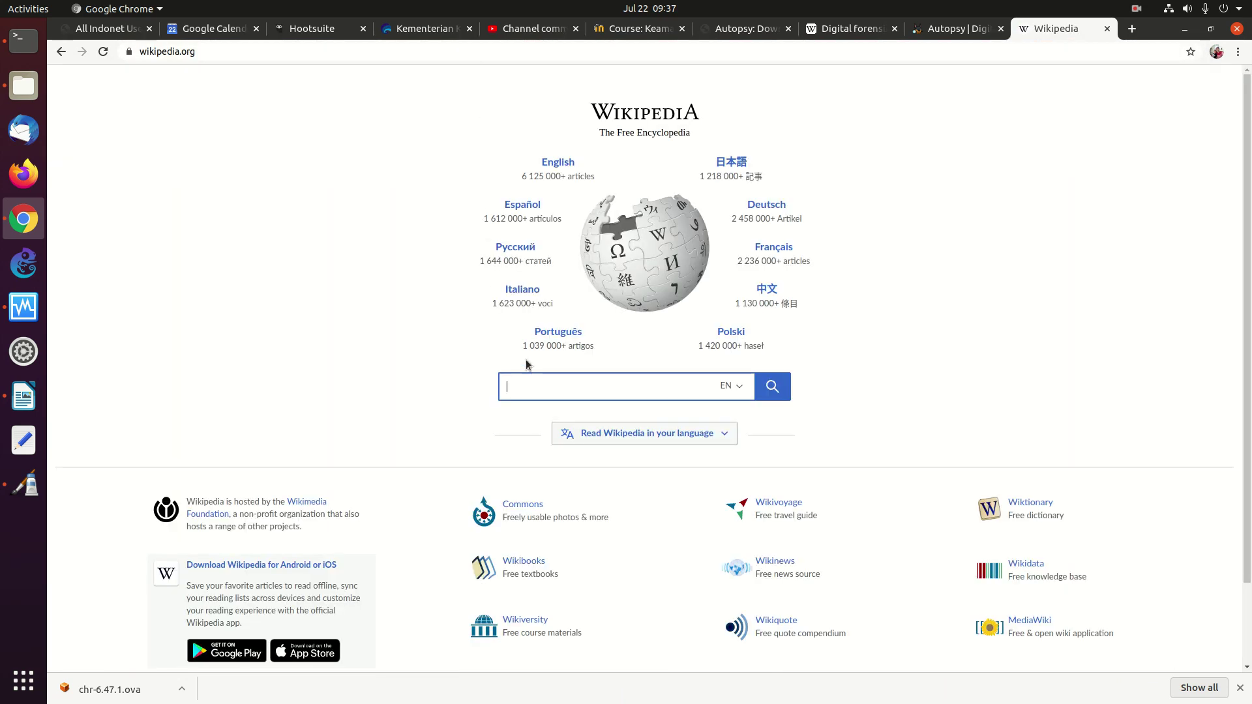
pyautogui.write('a')
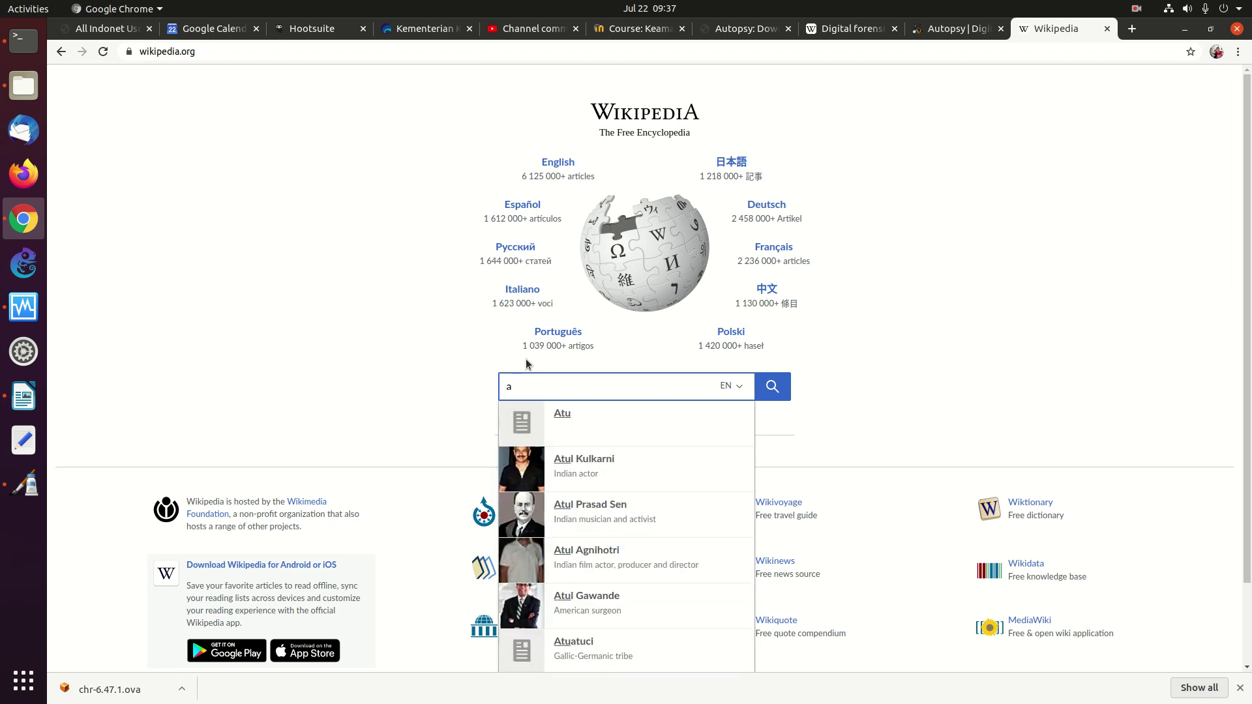
pyautogui.write('utop')
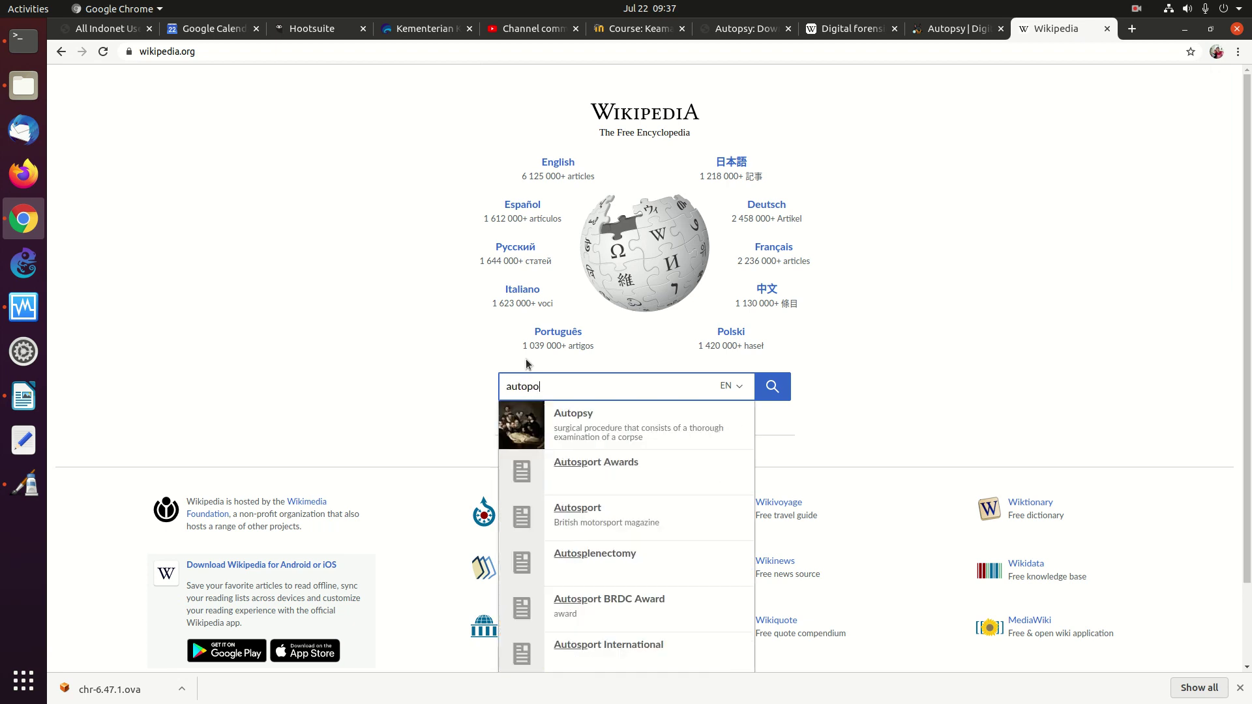
pyautogui.write('sy')
pyautogui.press('Return')
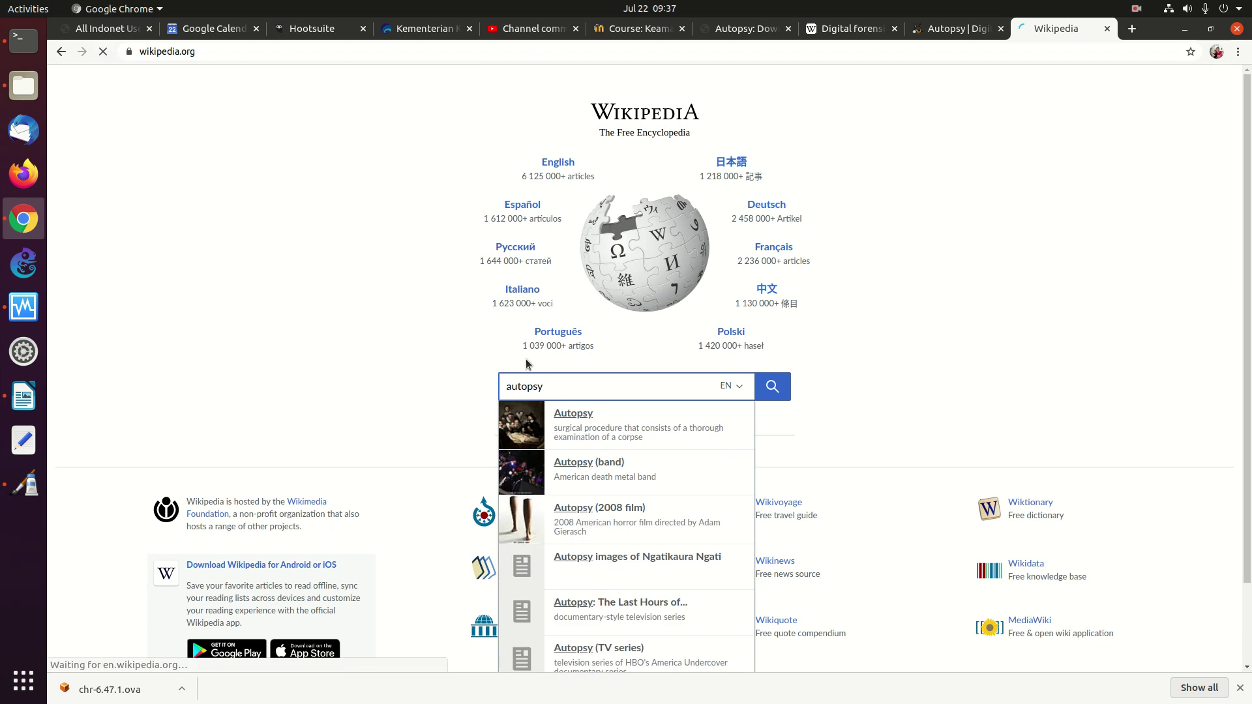
pyautogui.rightClick(526, 360)
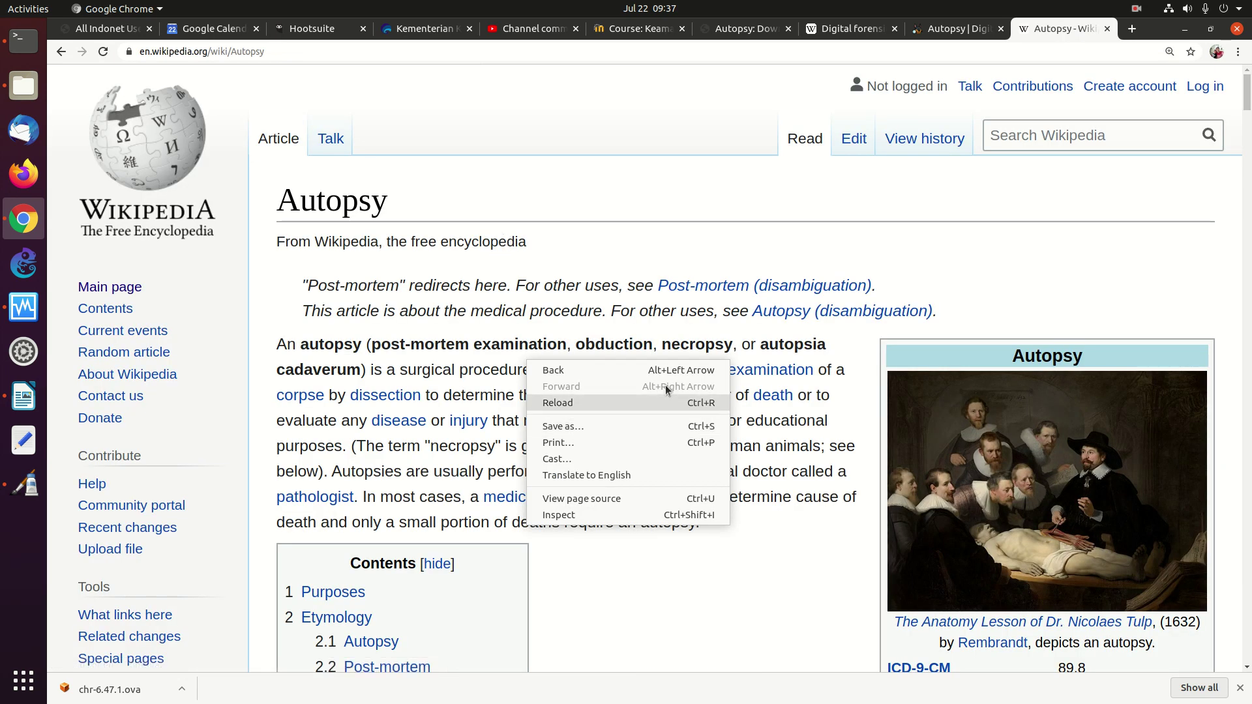
pyautogui.click(411, 401)
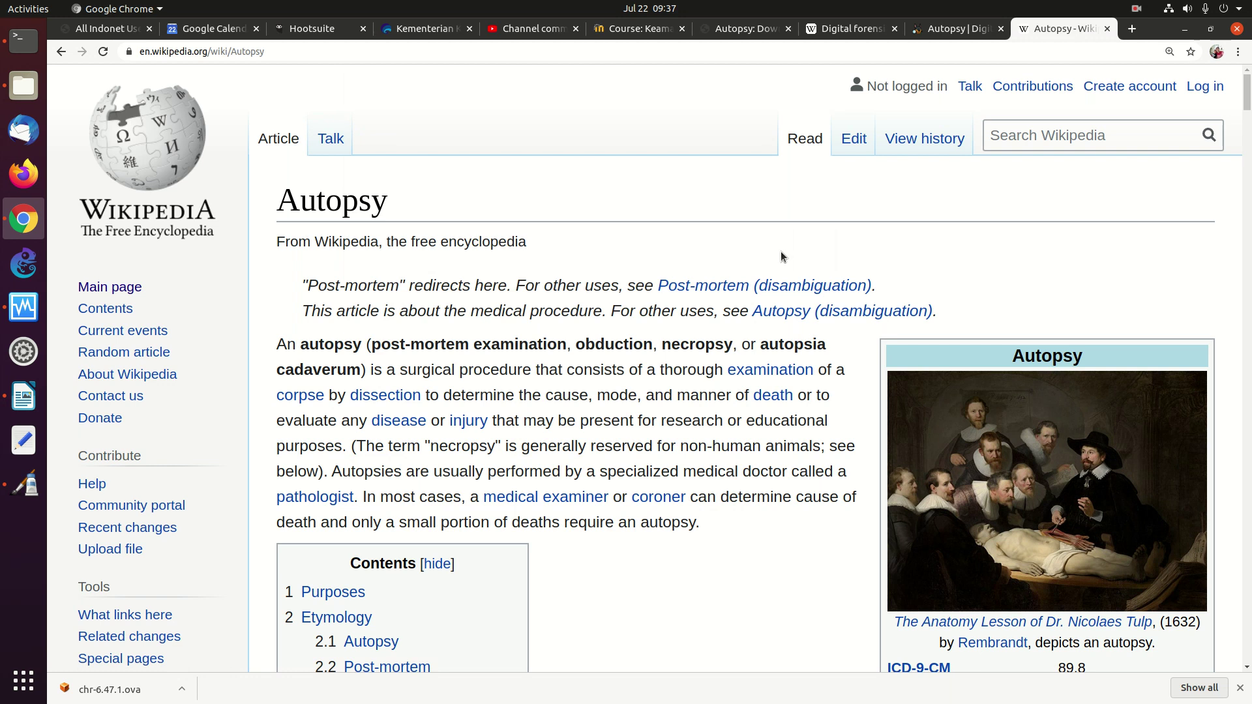
# Check the linked Dissection article, and highlight the surgical procedure wording in the Autopsy article's introduction.
pyautogui.click(400, 399)
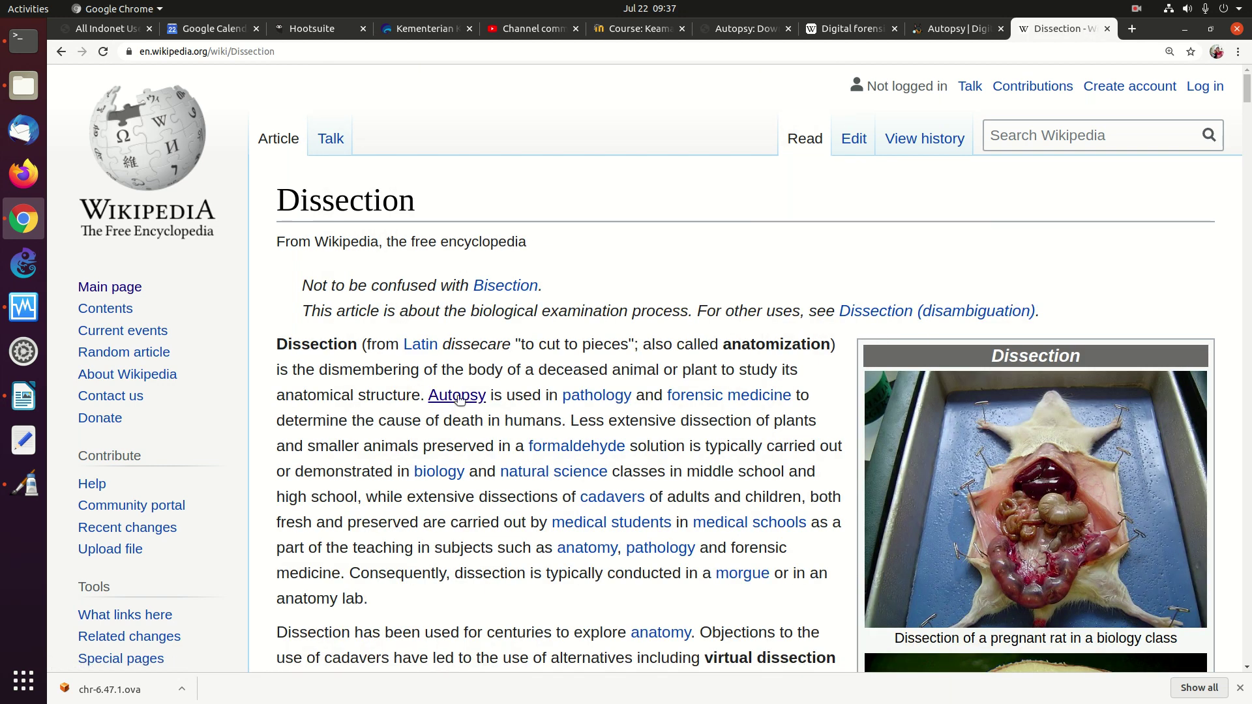
pyautogui.click(60, 51)
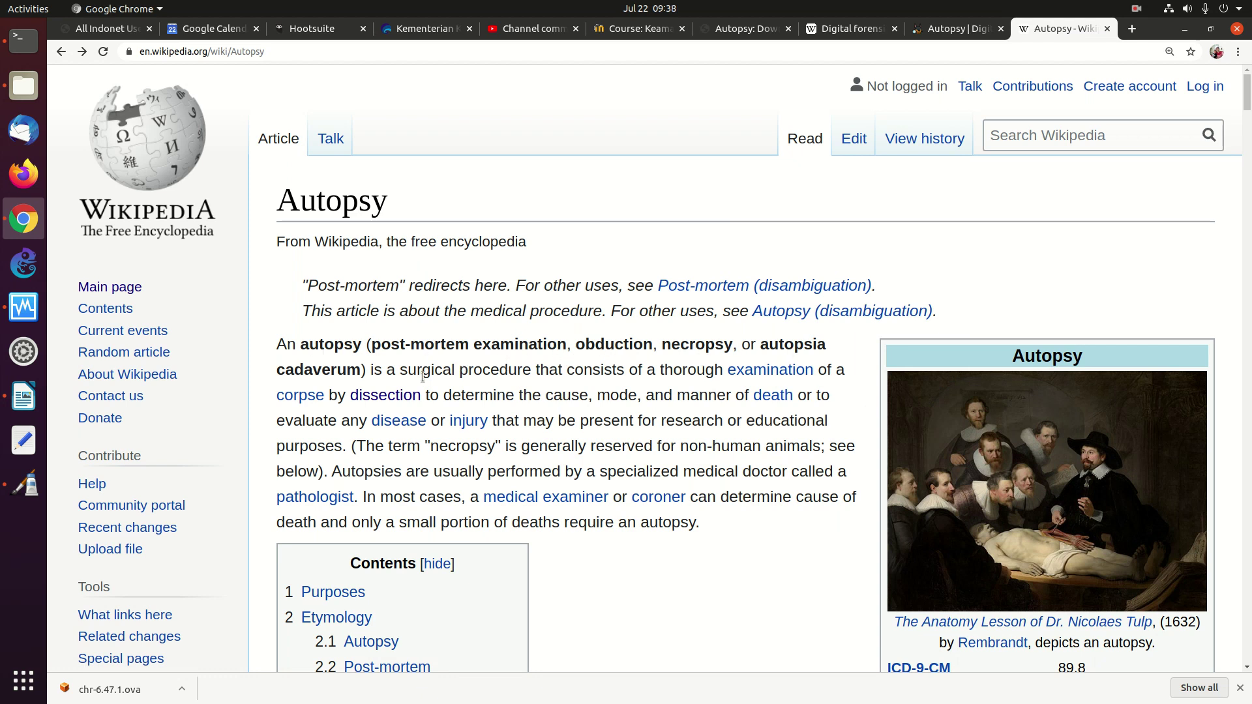
pyautogui.moveTo(401, 369); pyautogui.dragTo(614, 376)
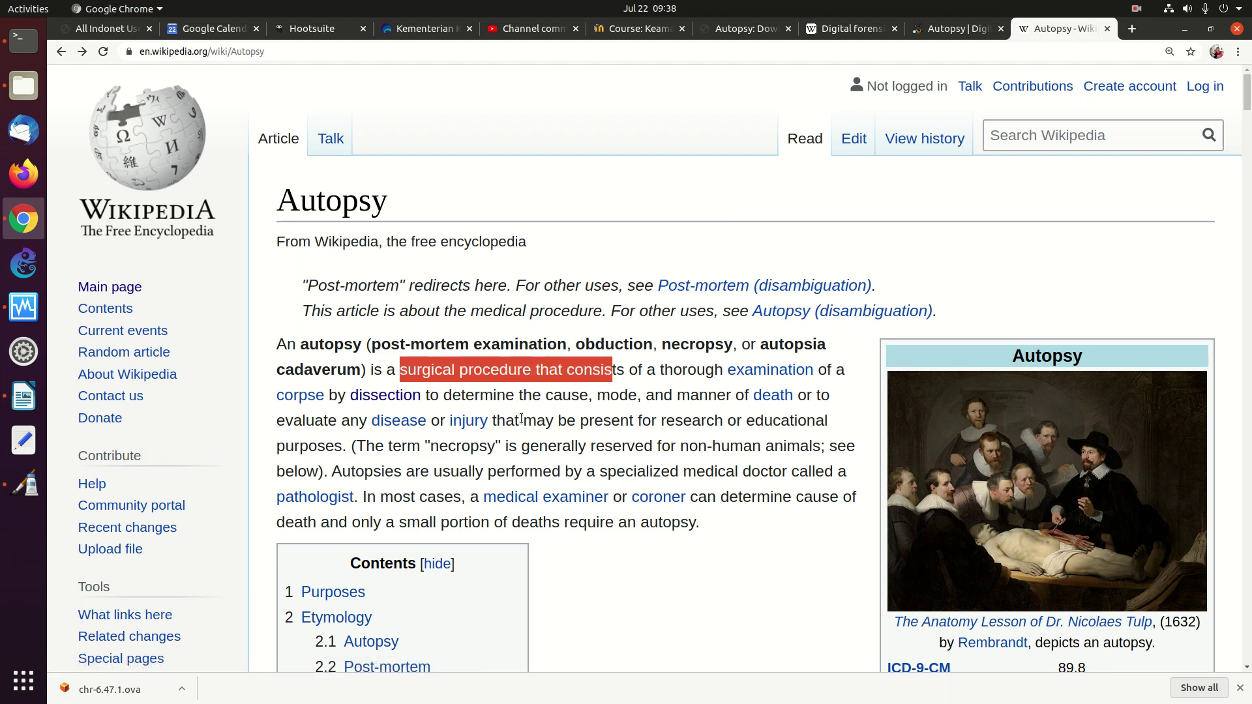
pyautogui.click(656, 436)
# Search Wikipedia for "autopsy software" and open the "Autopsy (software)" article.
pyautogui.click(1020, 135)
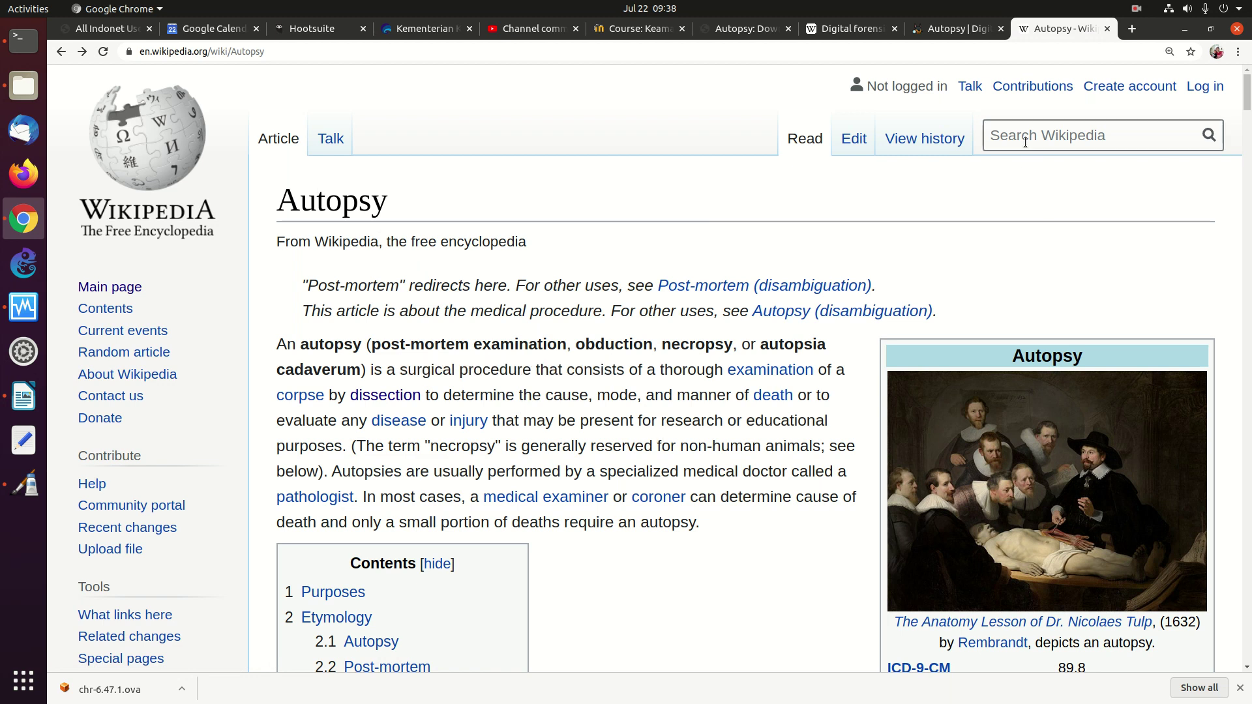
pyautogui.write('psy so')
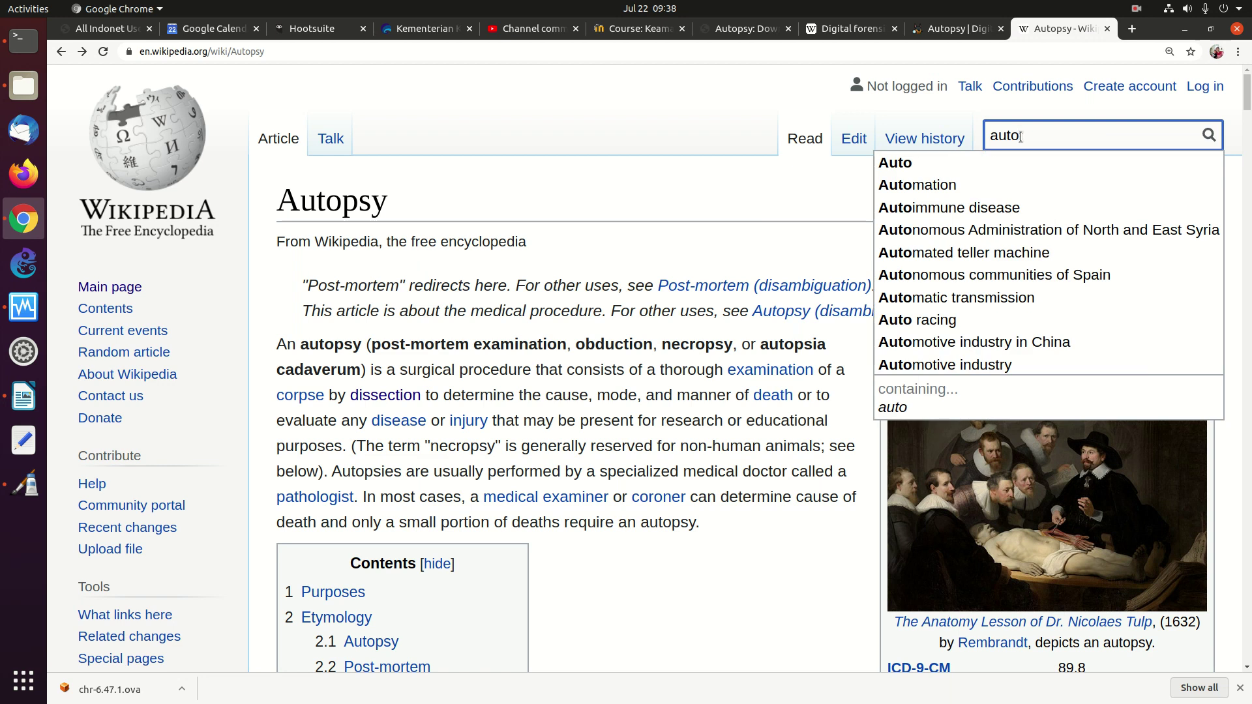
pyautogui.write('ftware')
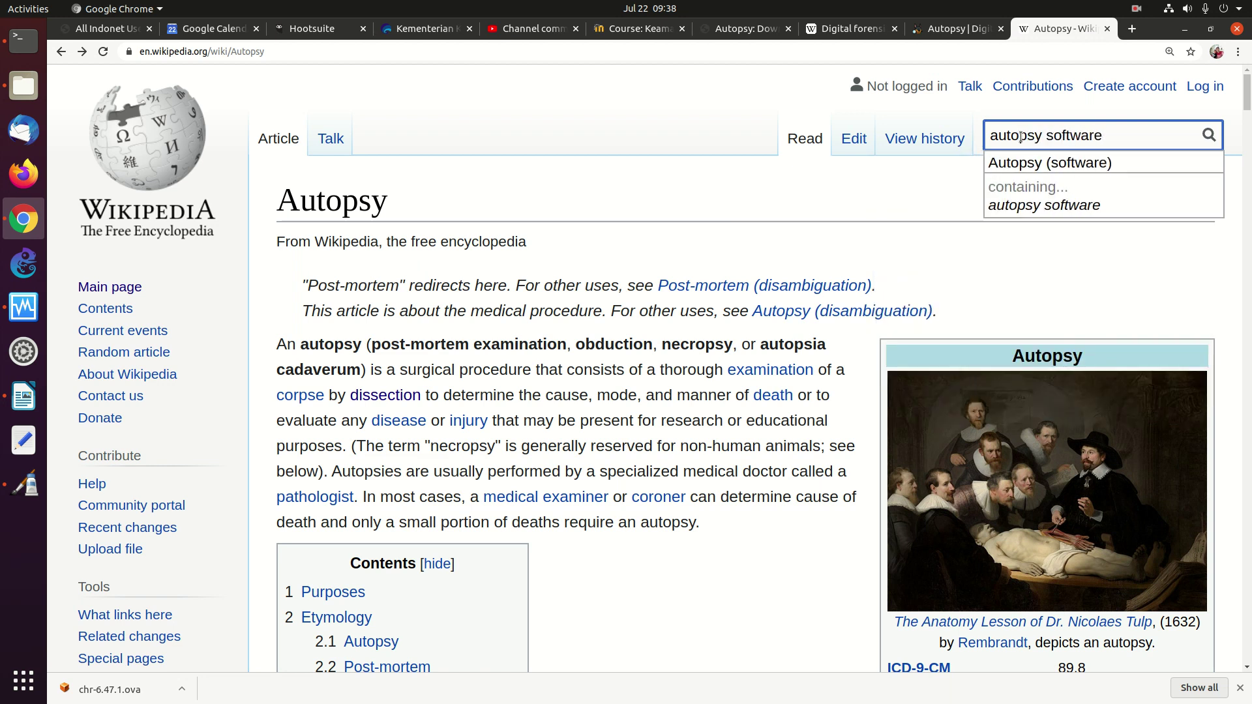
pyautogui.press('Return')
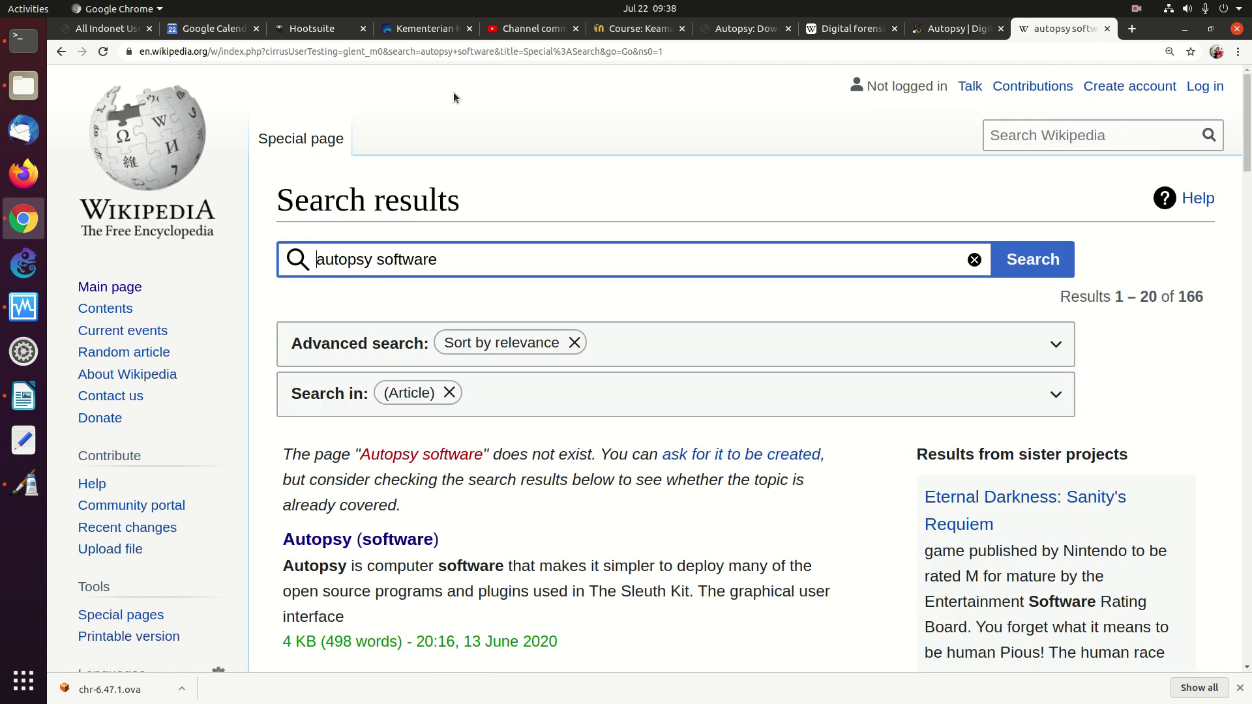
pyautogui.click(362, 540)
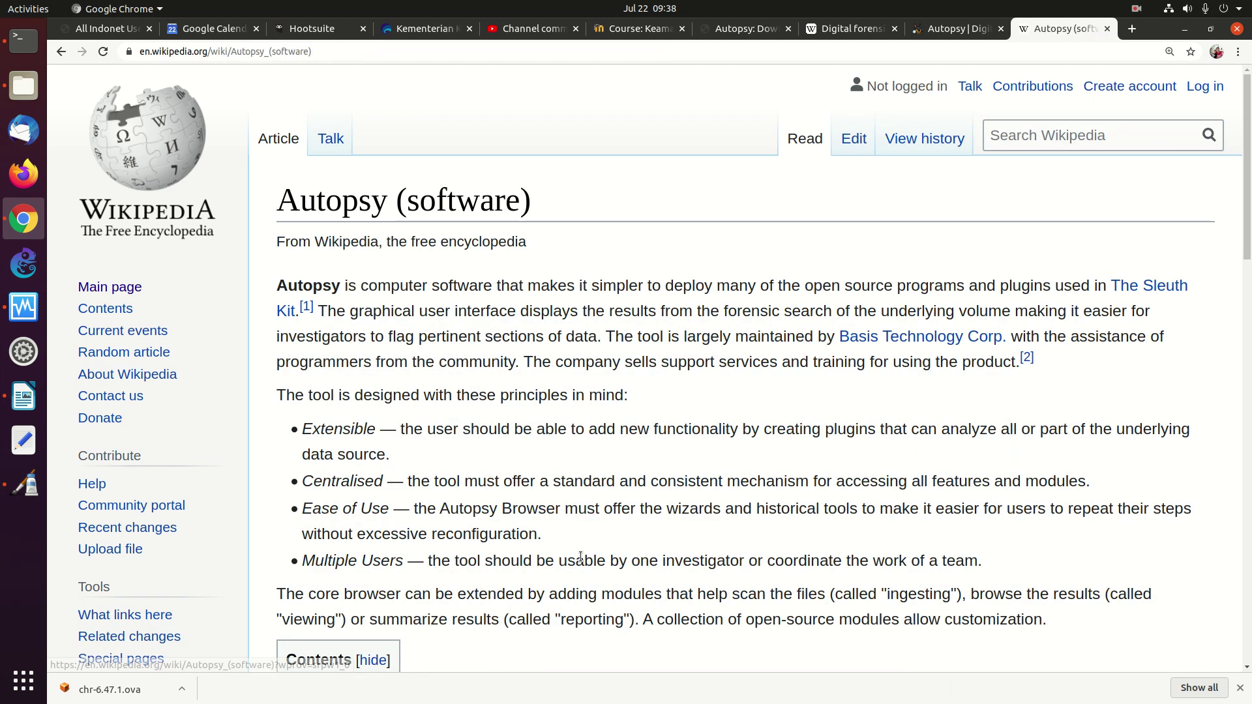
# Read the Autopsy (software) introduction, highlighting the graphical user interface sentence and the words "forensic search".
pyautogui.scroll(-2, 582, 562)
pyautogui.scroll(-2, 583, 562)
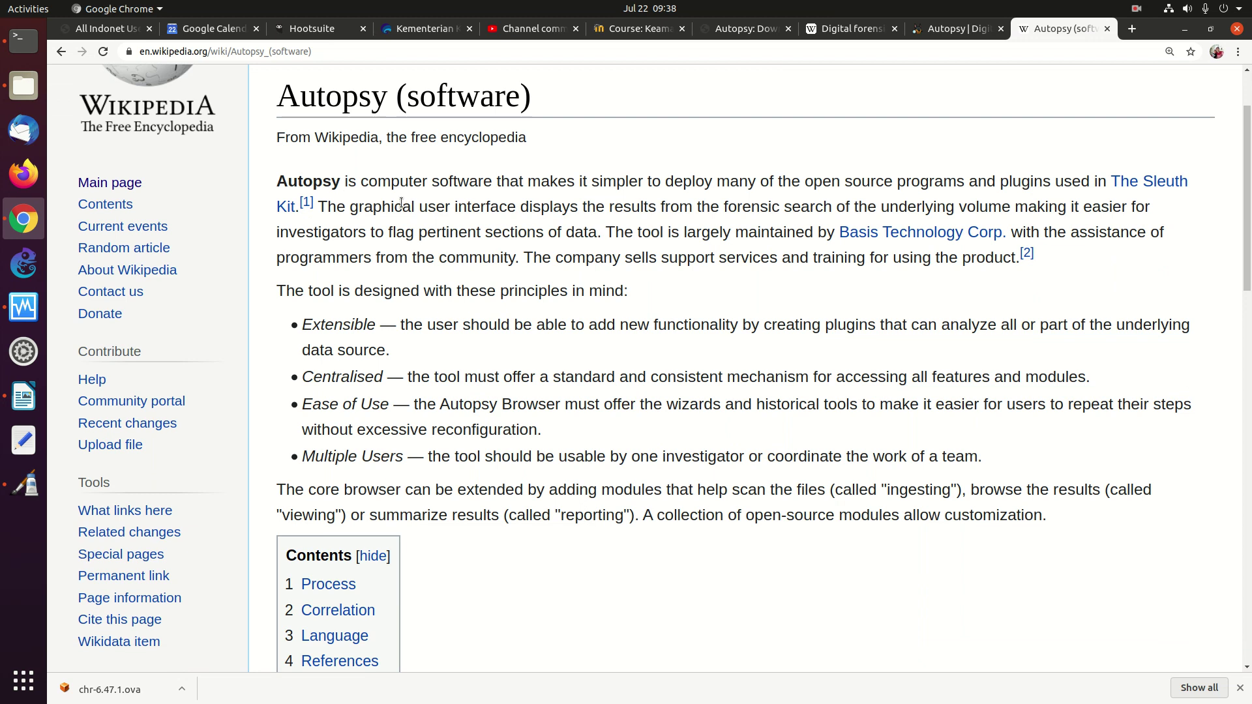
pyautogui.moveTo(337, 207); pyautogui.dragTo(499, 227)
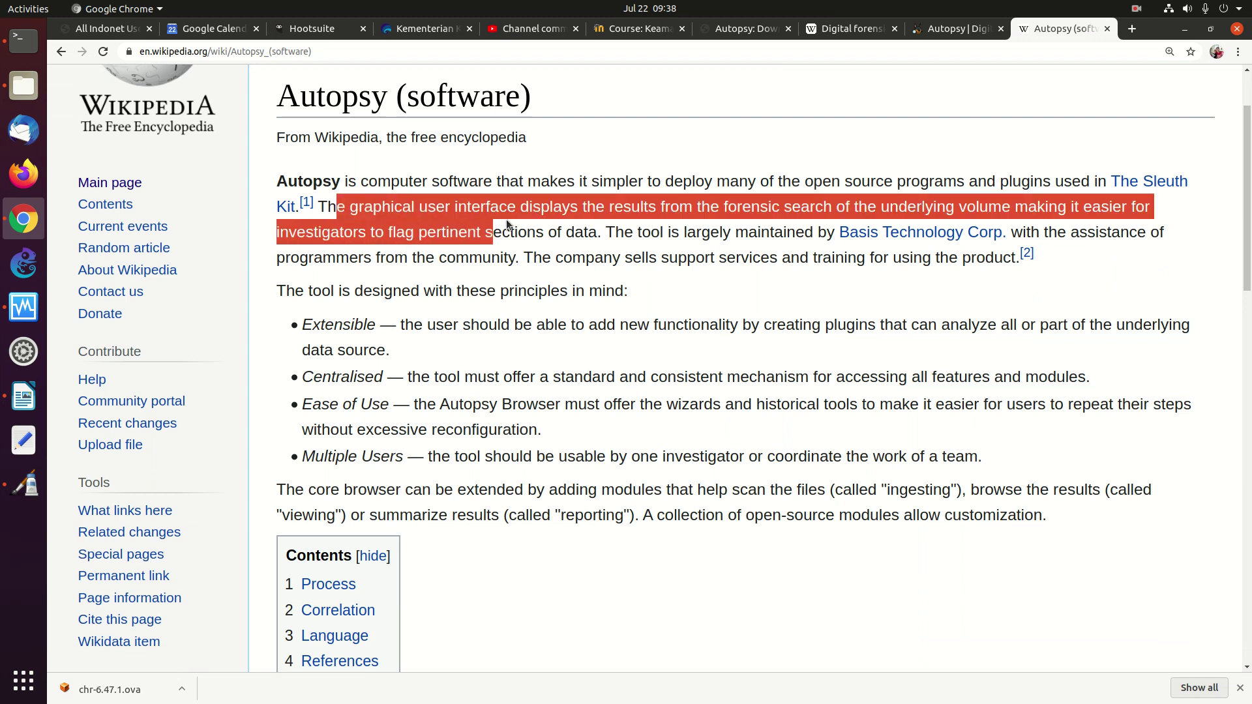
pyautogui.moveTo(696, 214); pyautogui.dragTo(855, 227)
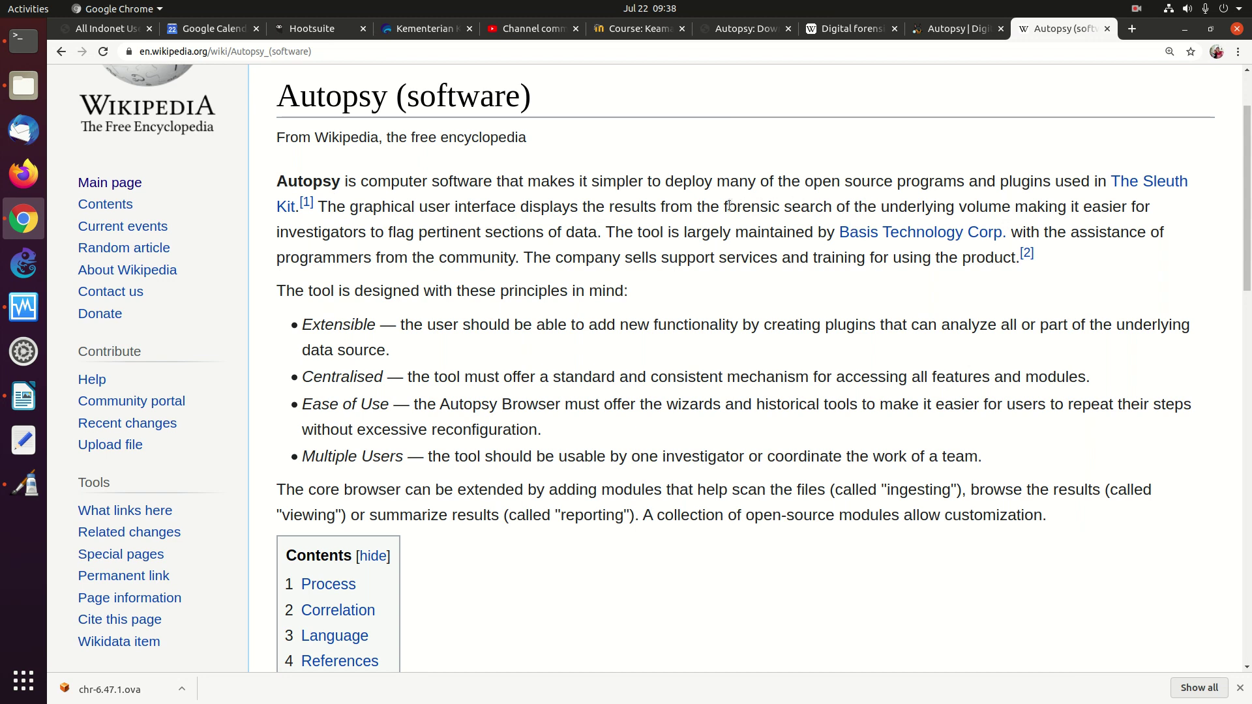
pyautogui.moveTo(729, 206); pyautogui.dragTo(790, 210)
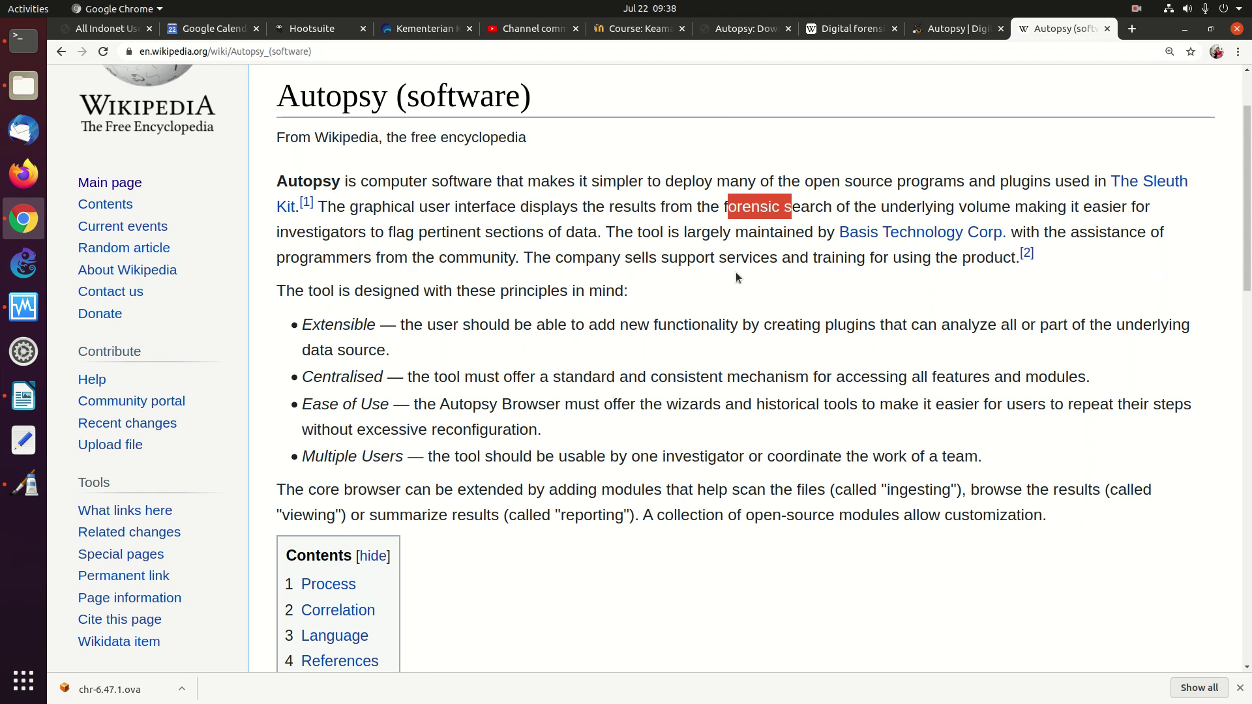
# Read the article's design principles, Process, Correlation and Language sections, highlighting "Linux" among the supported platforms.
pyautogui.scroll(-3, 403, 279)
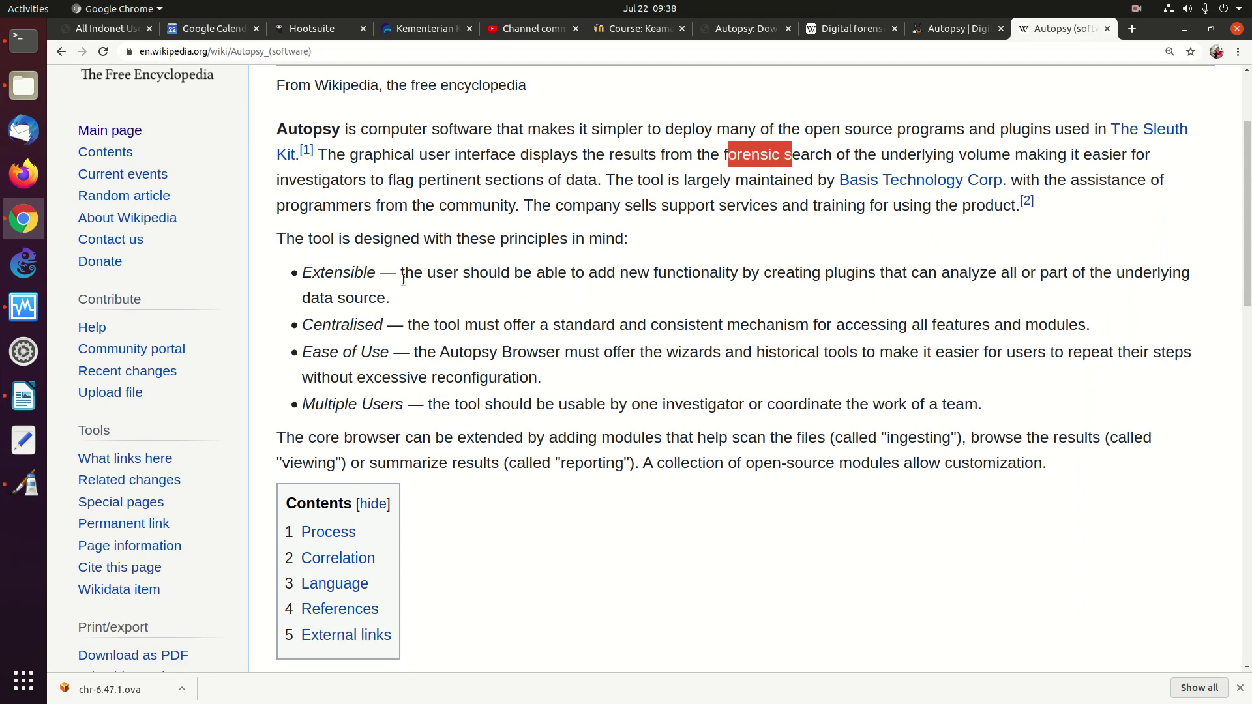
pyautogui.scroll(-3, 403, 279)
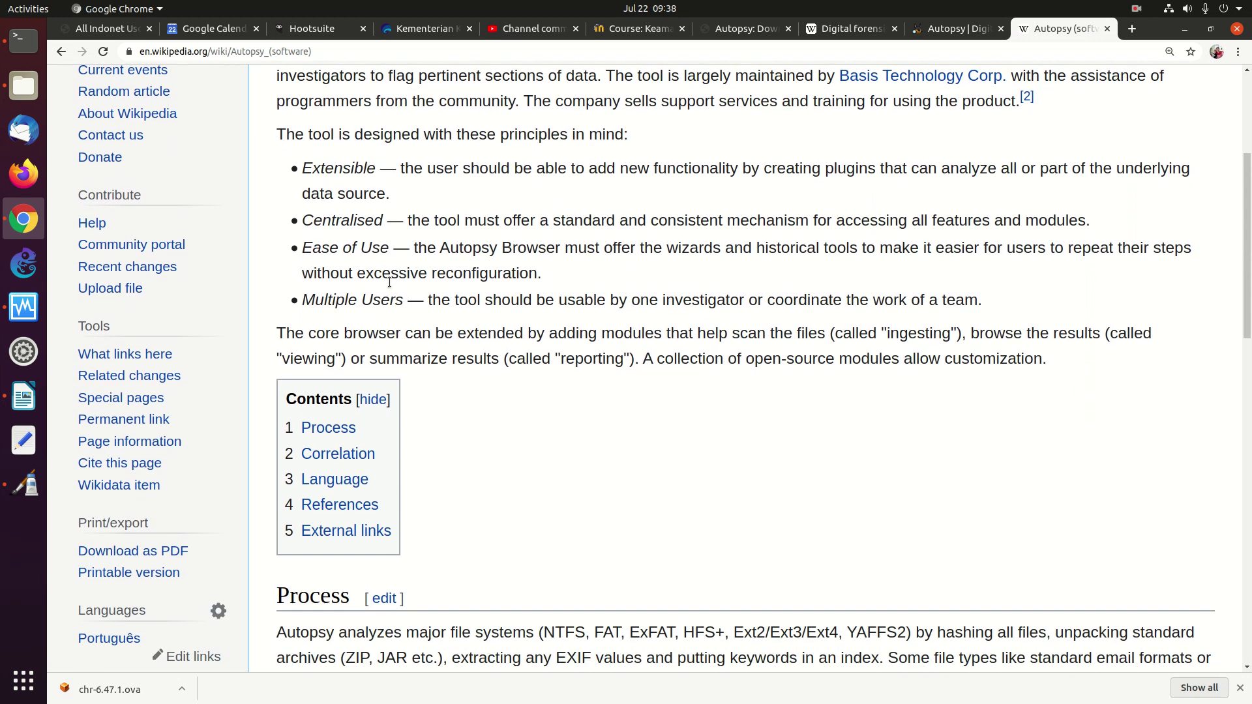
pyautogui.scroll(-6, 418, 347)
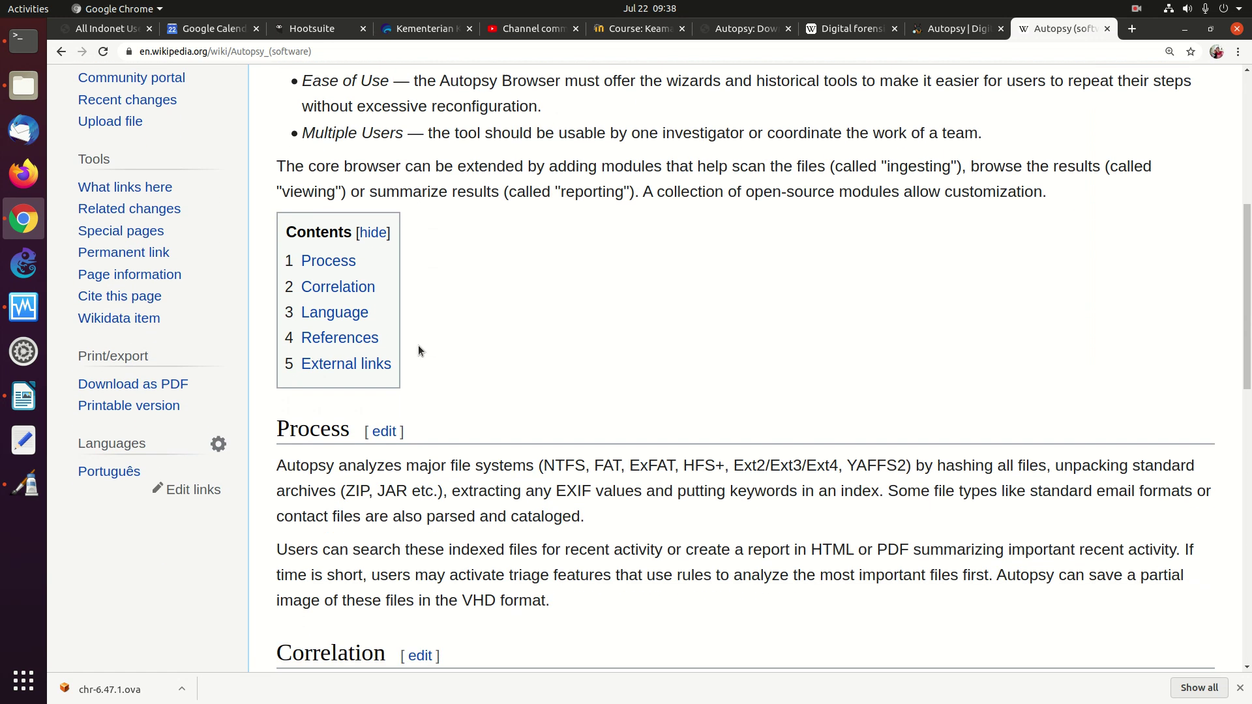
pyautogui.scroll(-5, 418, 351)
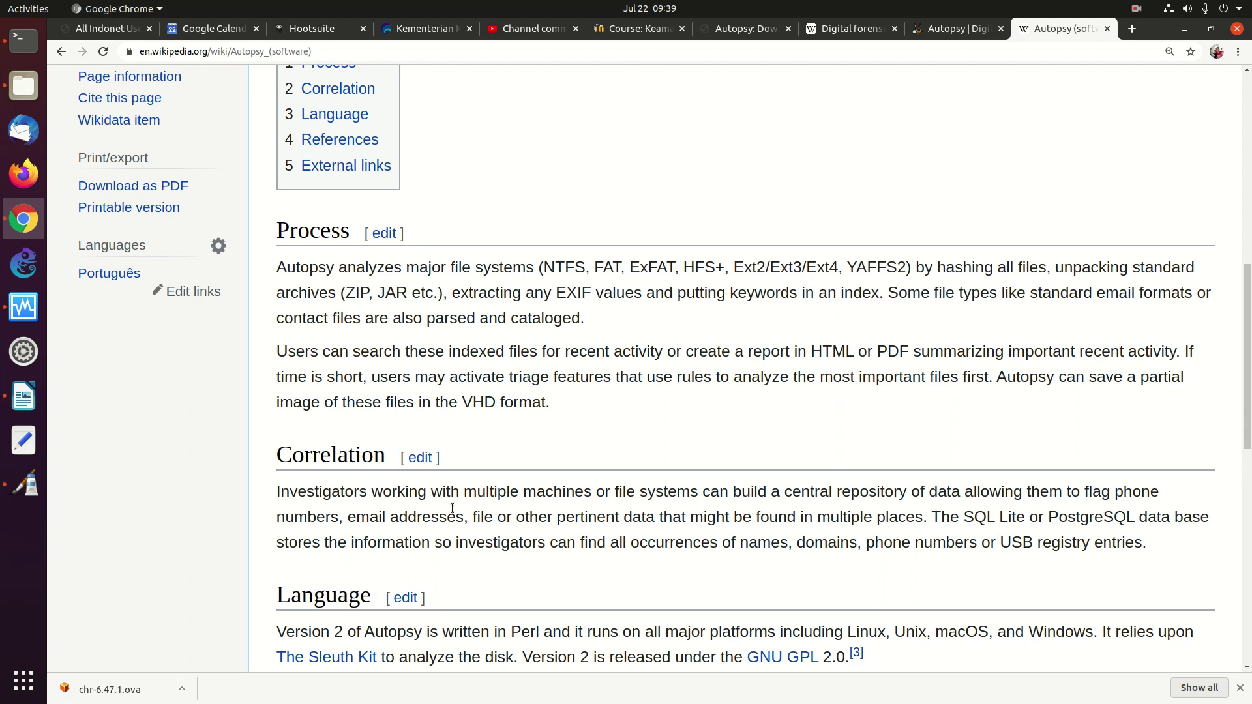
pyautogui.scroll(-5, 452, 503)
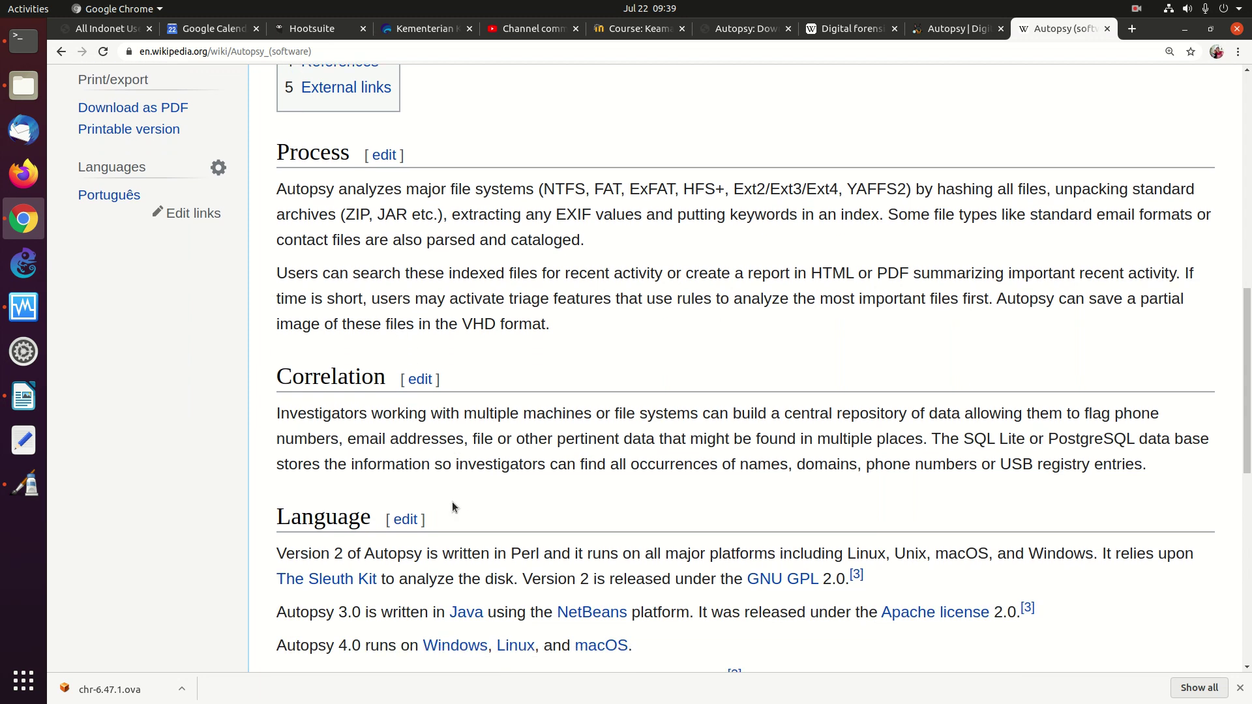
pyautogui.scroll(-4, 451, 502)
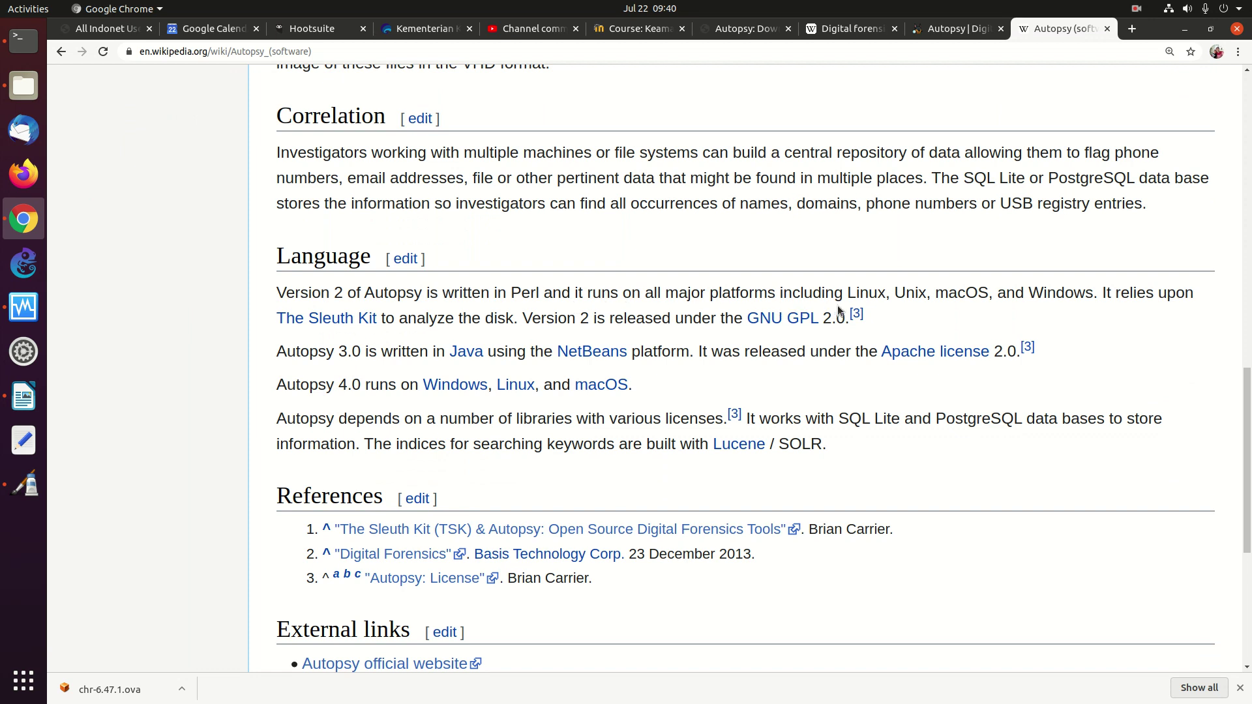
pyautogui.moveTo(848, 293); pyautogui.dragTo(885, 293)
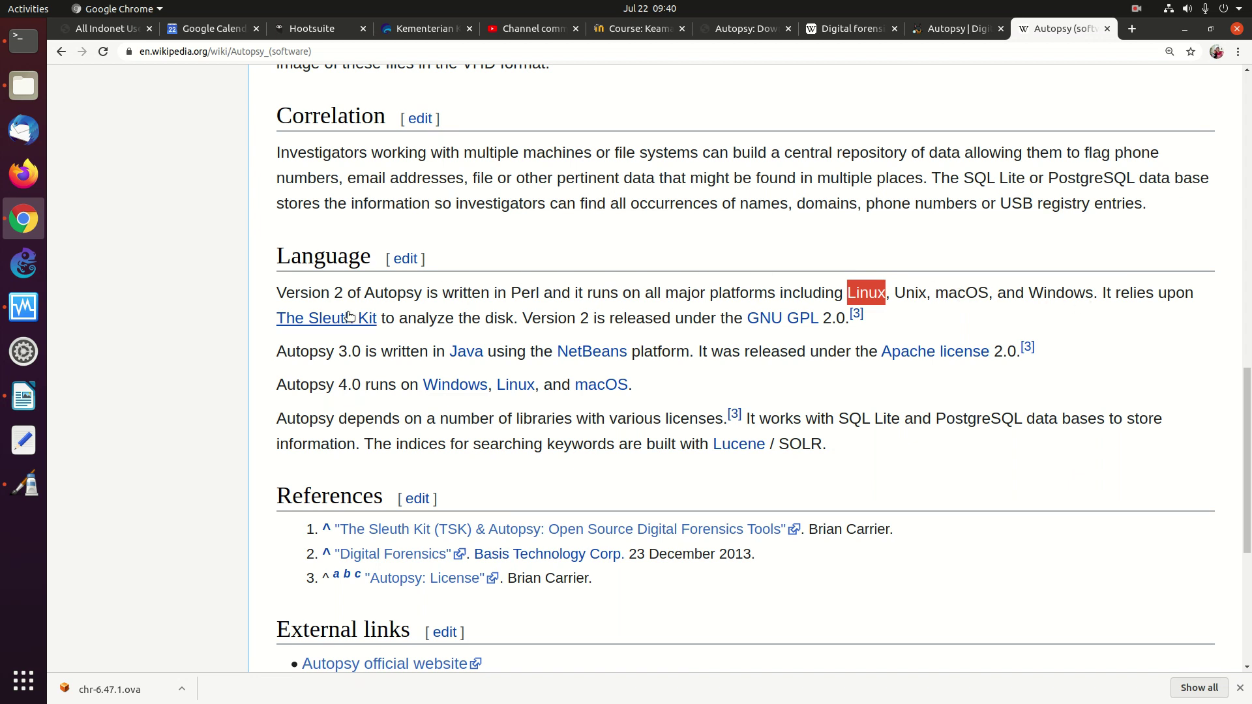
# Open The Sleuth Kit article from the Language section in a new tab and view its terminal screenshot enlarged.
pyautogui.rightClick(315, 318)
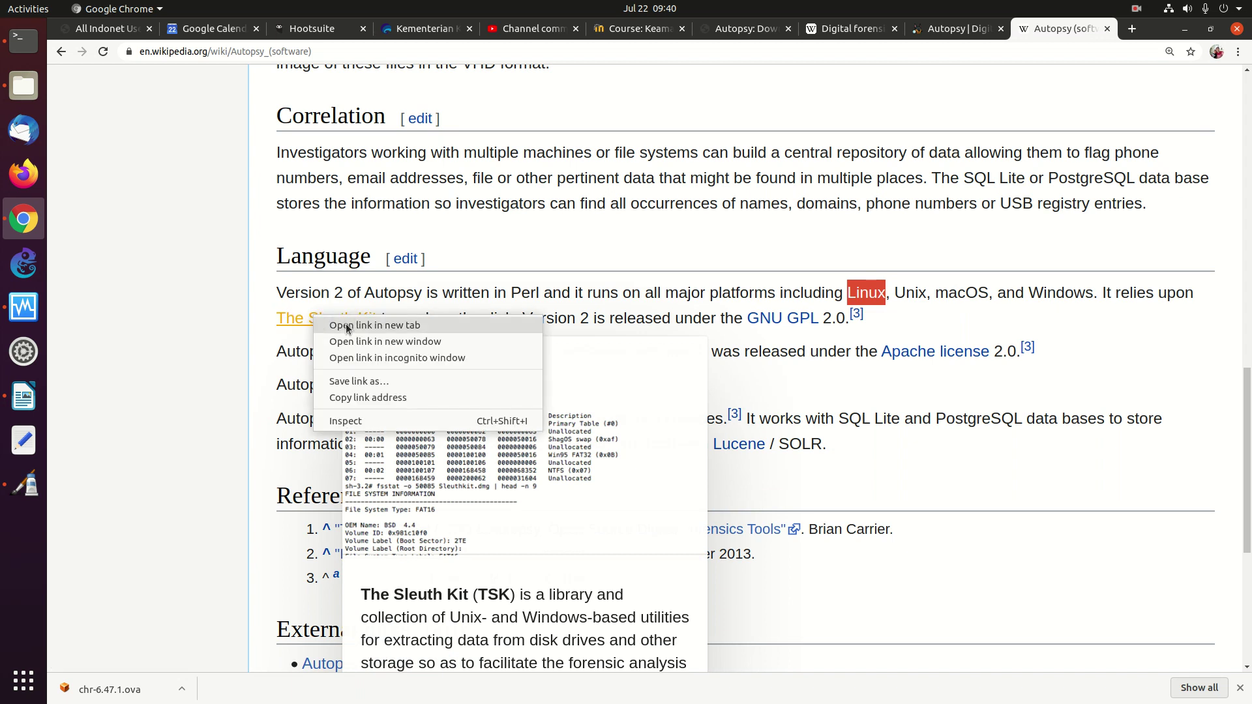
pyautogui.click(339, 325)
pyautogui.click(1063, 30)
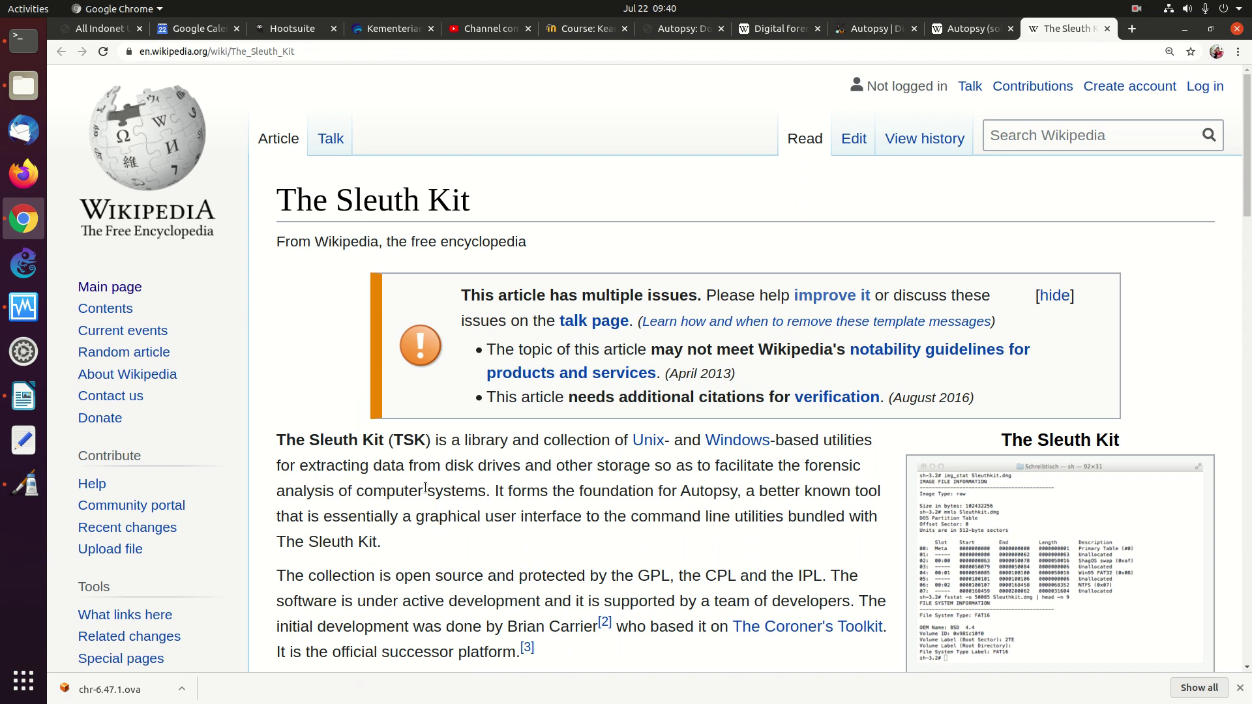
pyautogui.scroll(-5, 425, 487)
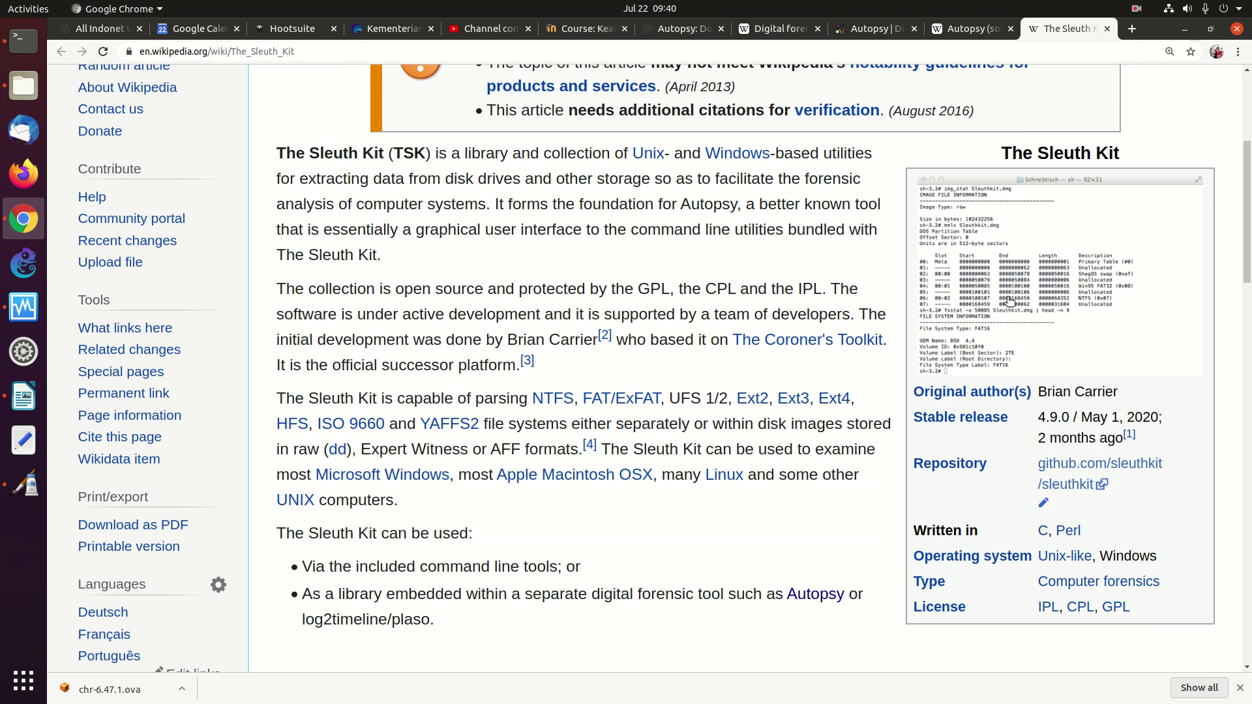
pyautogui.click(1034, 309)
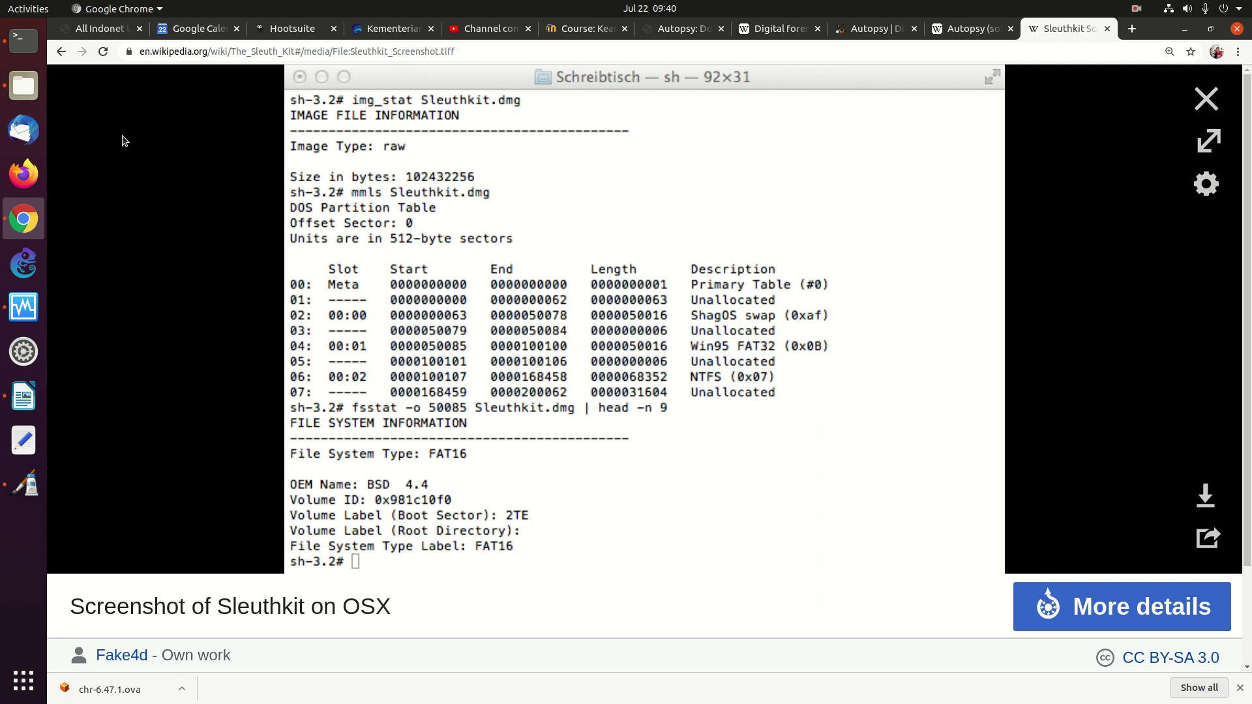
pyautogui.click(61, 53)
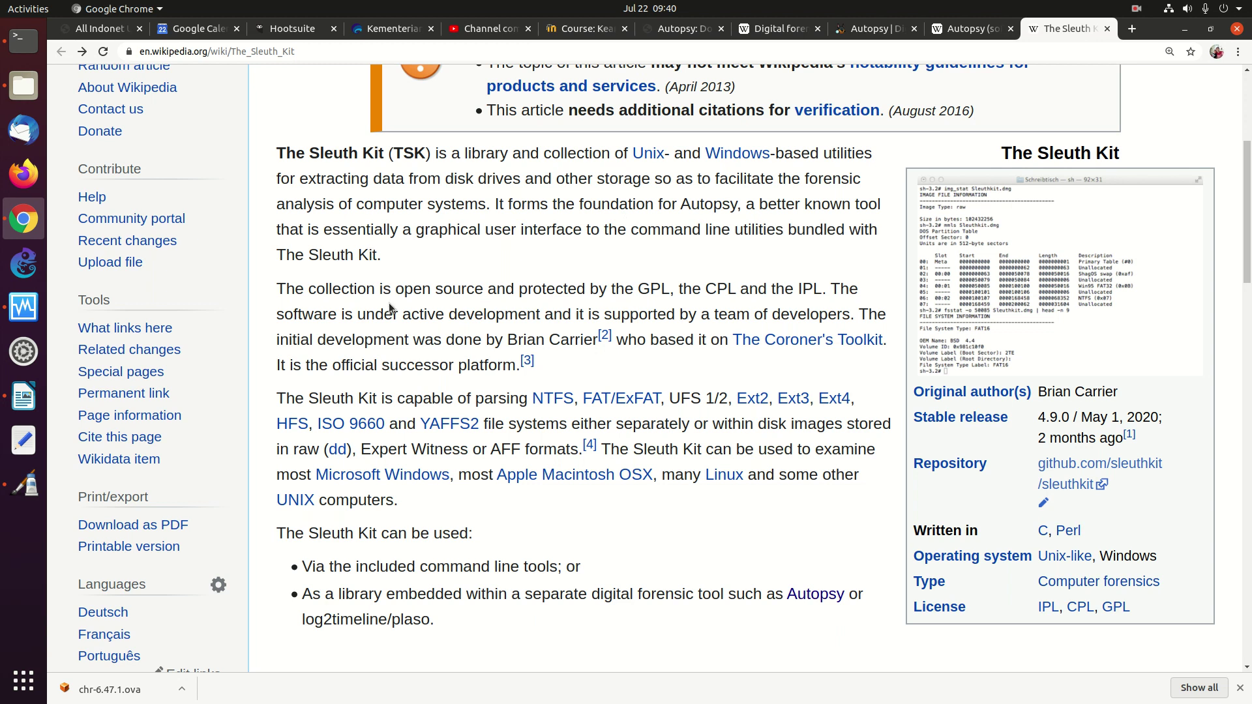
# Read The Sleuth Kit article's supported file systems, ways of use, Tools and Applications sections.
pyautogui.scroll(-5, 388, 303)
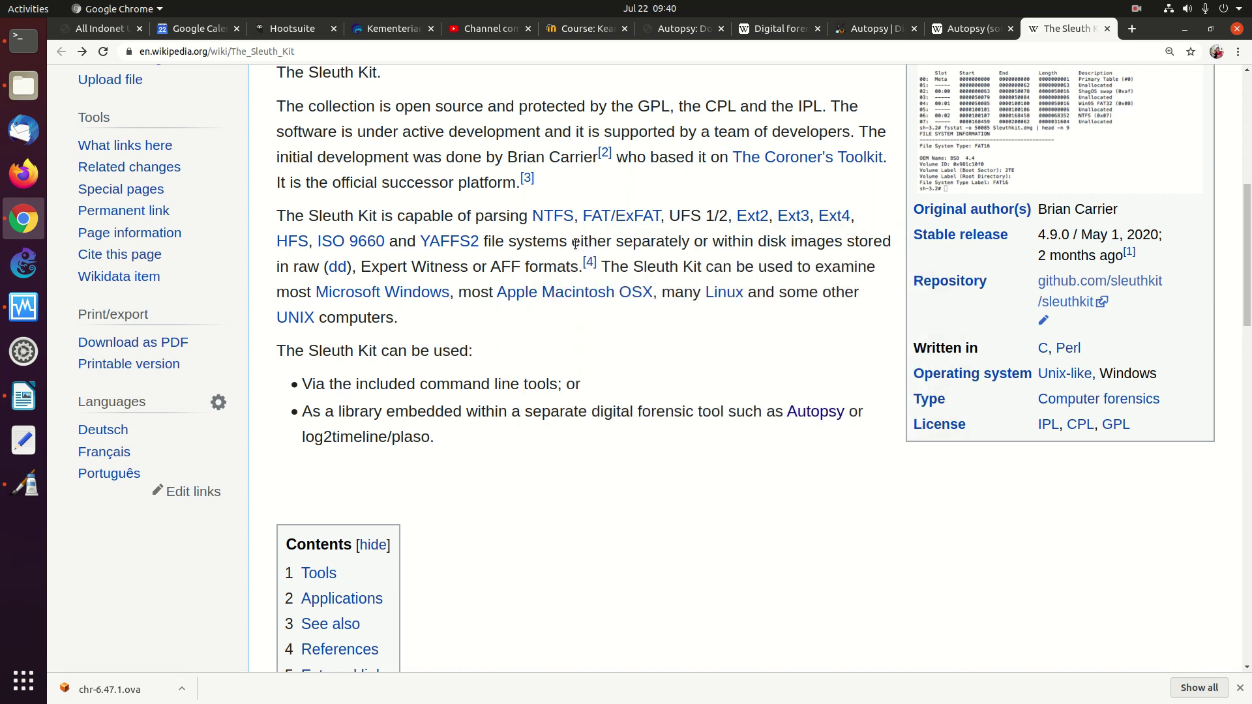
pyautogui.scroll(-8, 493, 435)
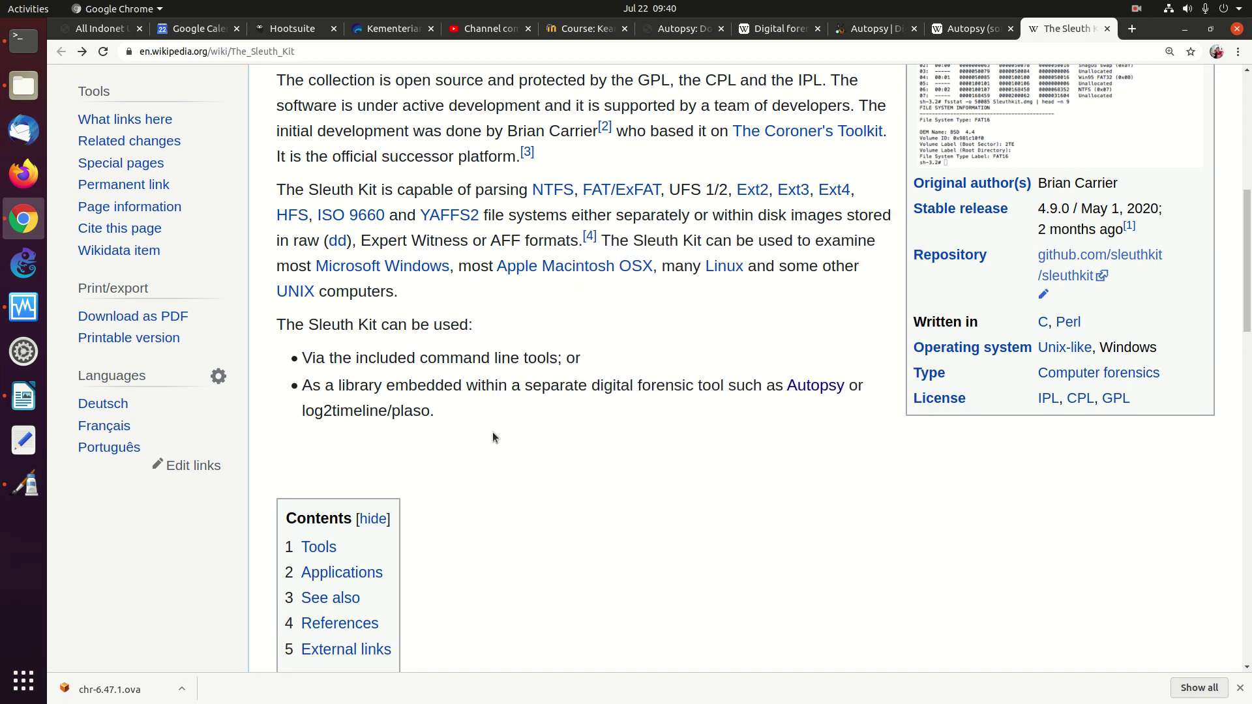
pyautogui.scroll(-2, 493, 437)
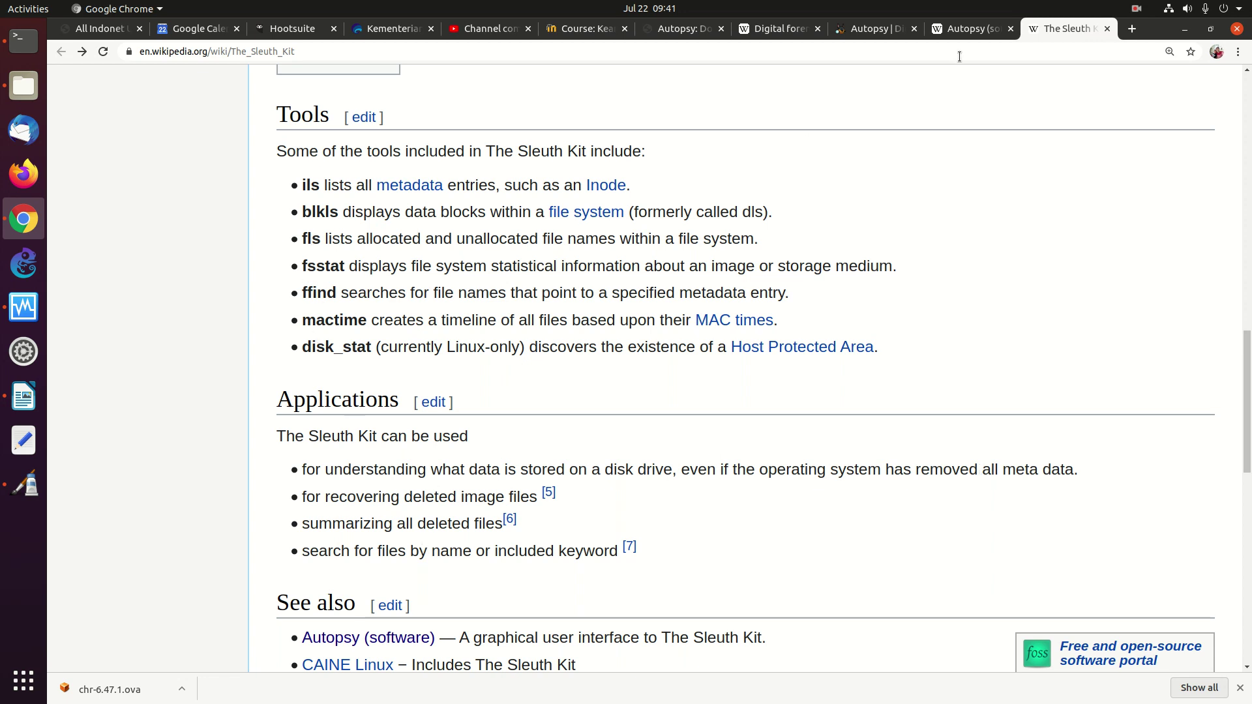
# Return to the Autopsy (software) article and review its Correlation and Process sections and design principles.
pyautogui.click(979, 31)
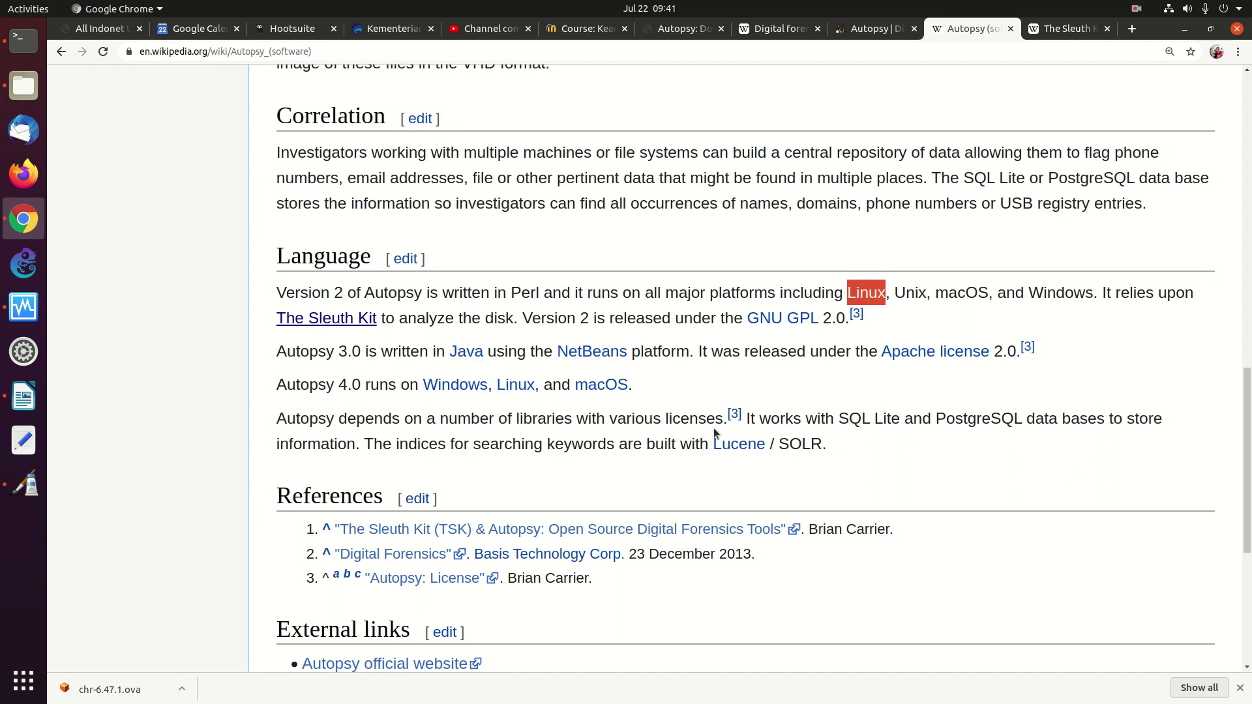
pyautogui.scroll(3, 678, 177)
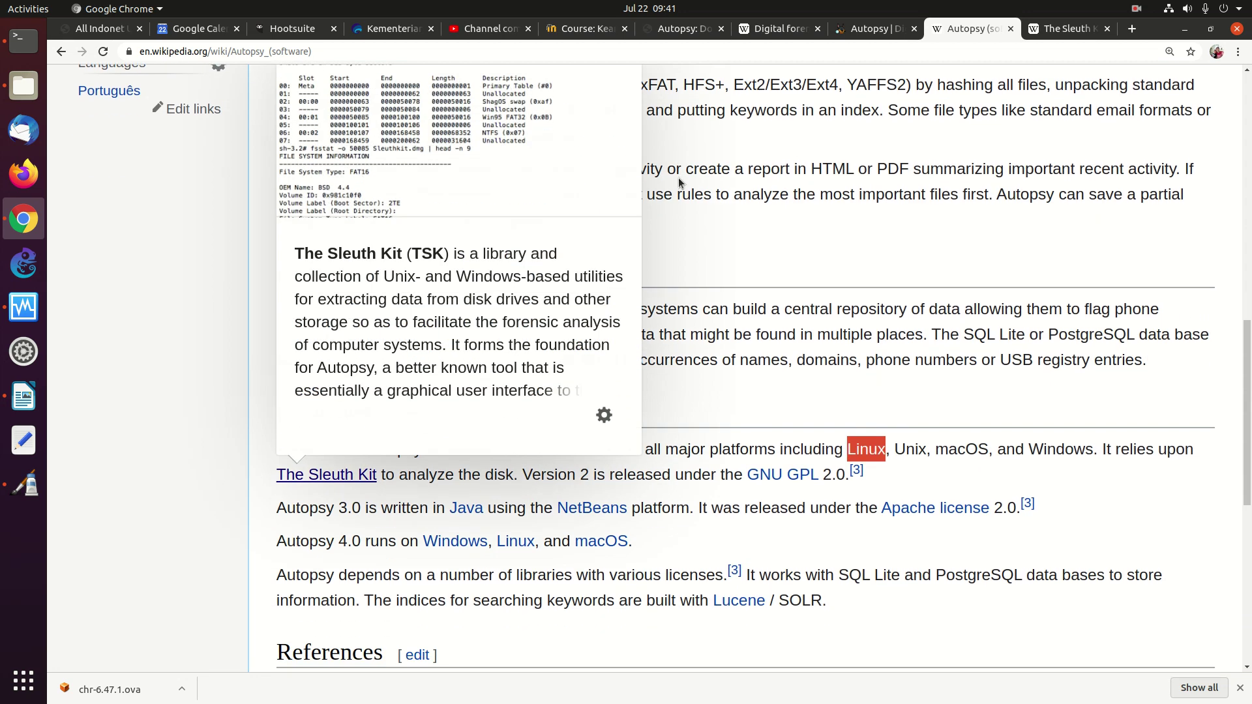
pyautogui.click(721, 302)
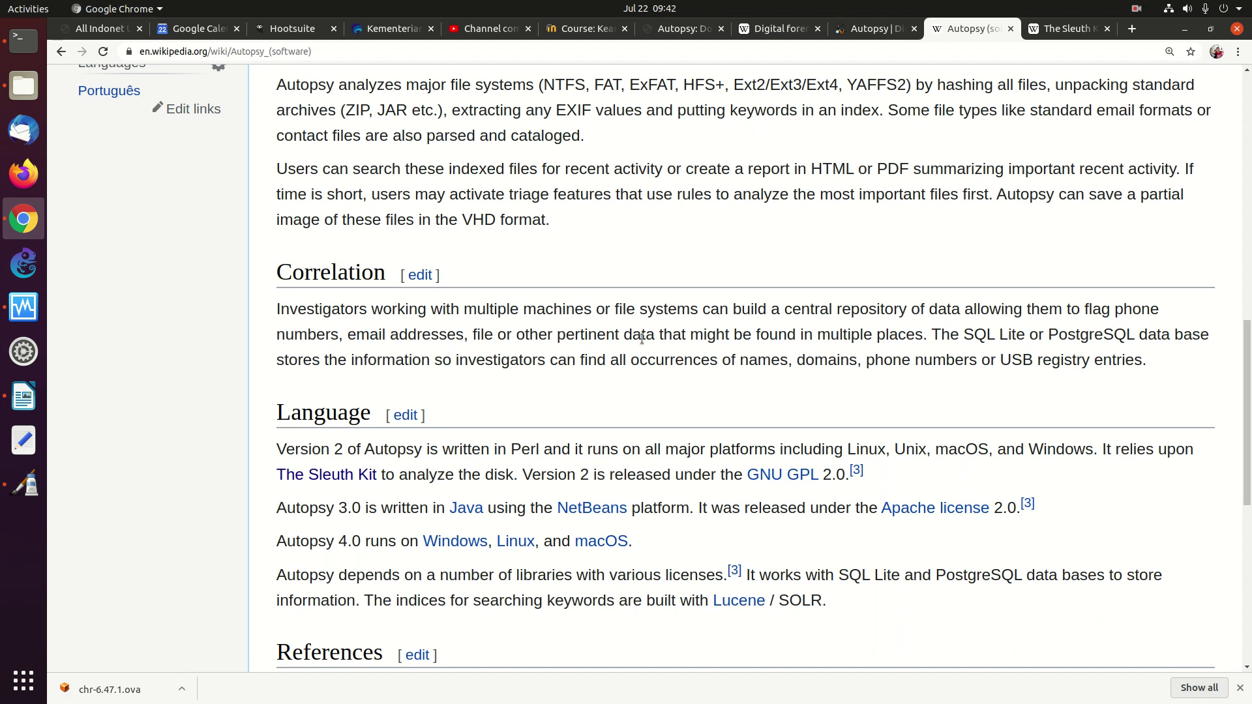
pyautogui.scroll(15, 635, 328)
pyautogui.scroll(-8, 635, 328)
pyautogui.scroll(3, 636, 333)
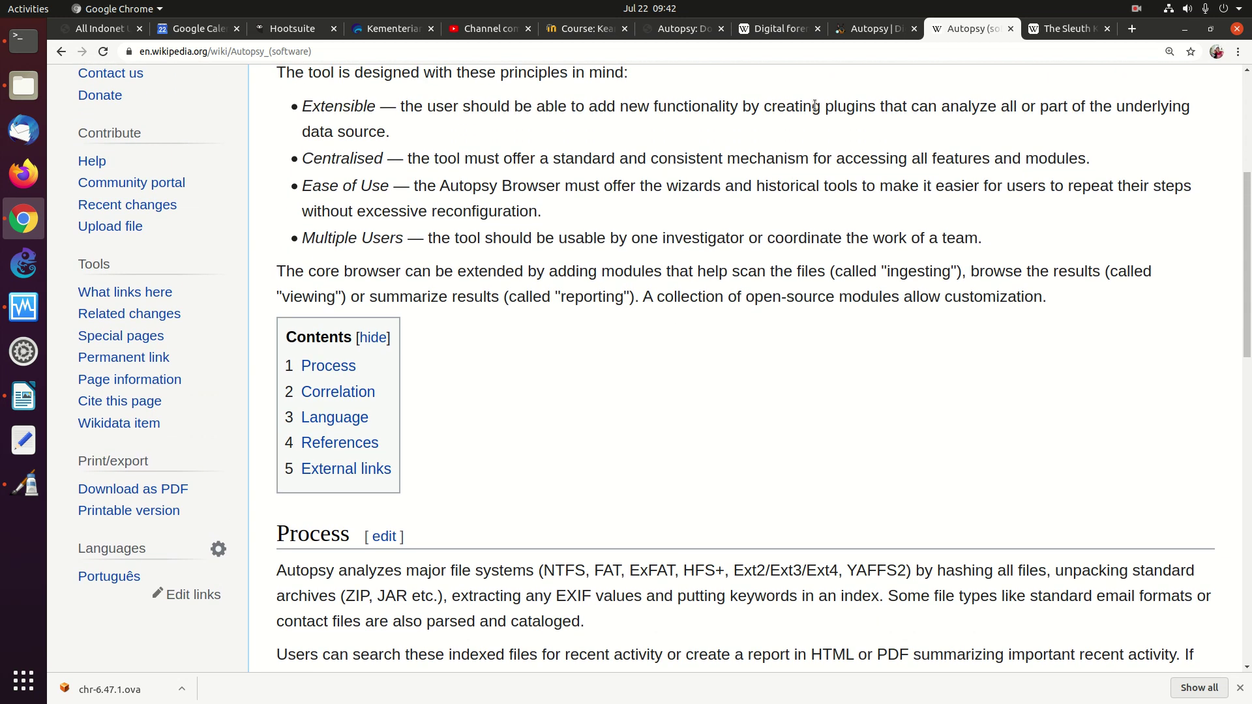
# Open the download page on the Autopsy website and review its Windows, Linux and OS X, older-version and advanced options.
pyautogui.click(854, 31)
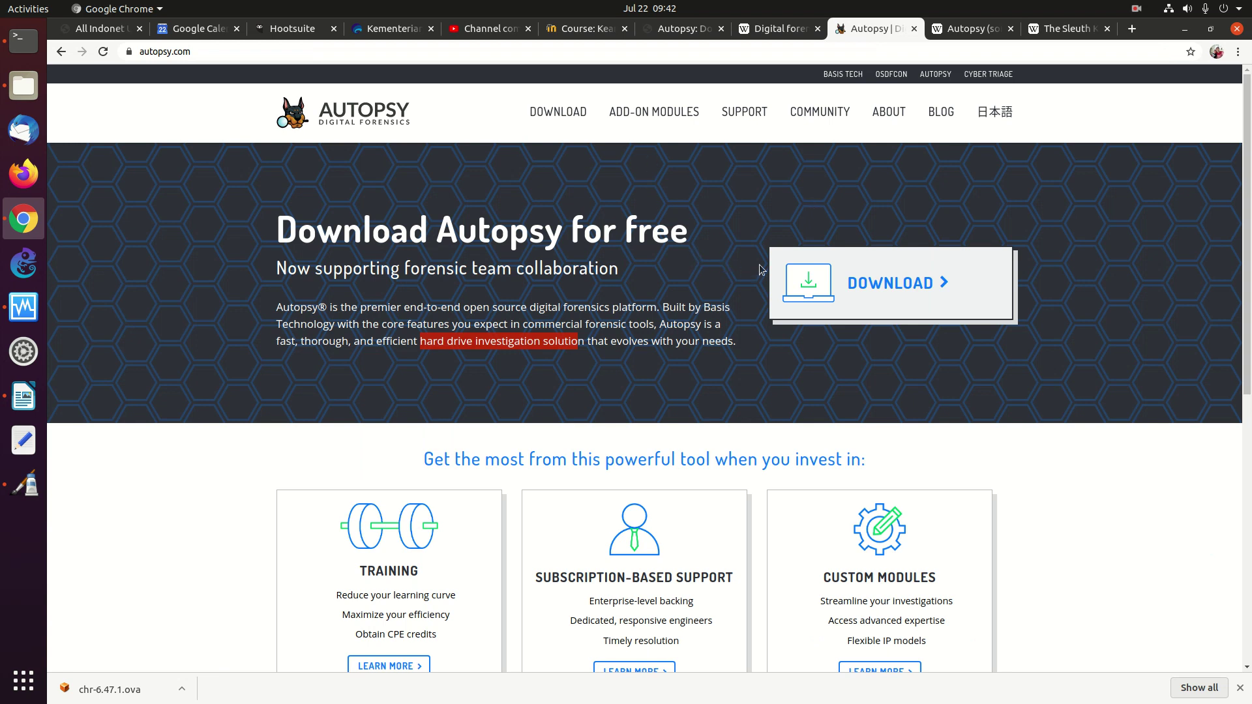
pyautogui.click(854, 285)
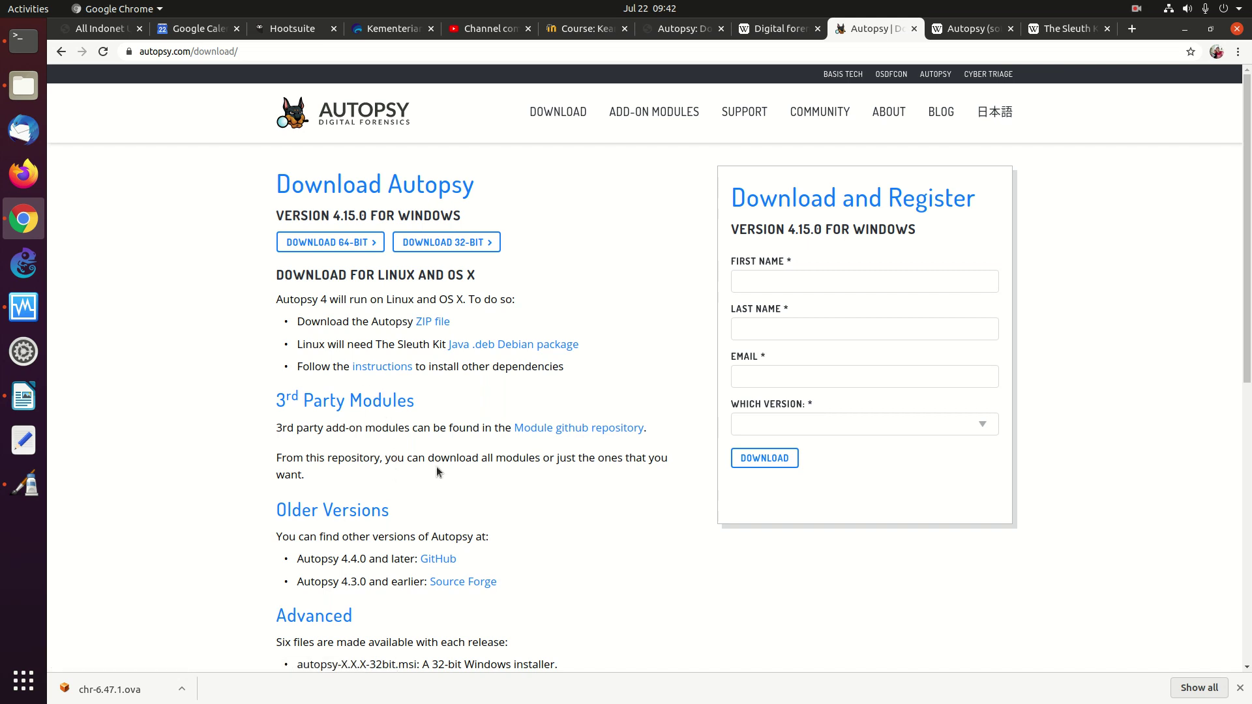
pyautogui.scroll(-5, 494, 425)
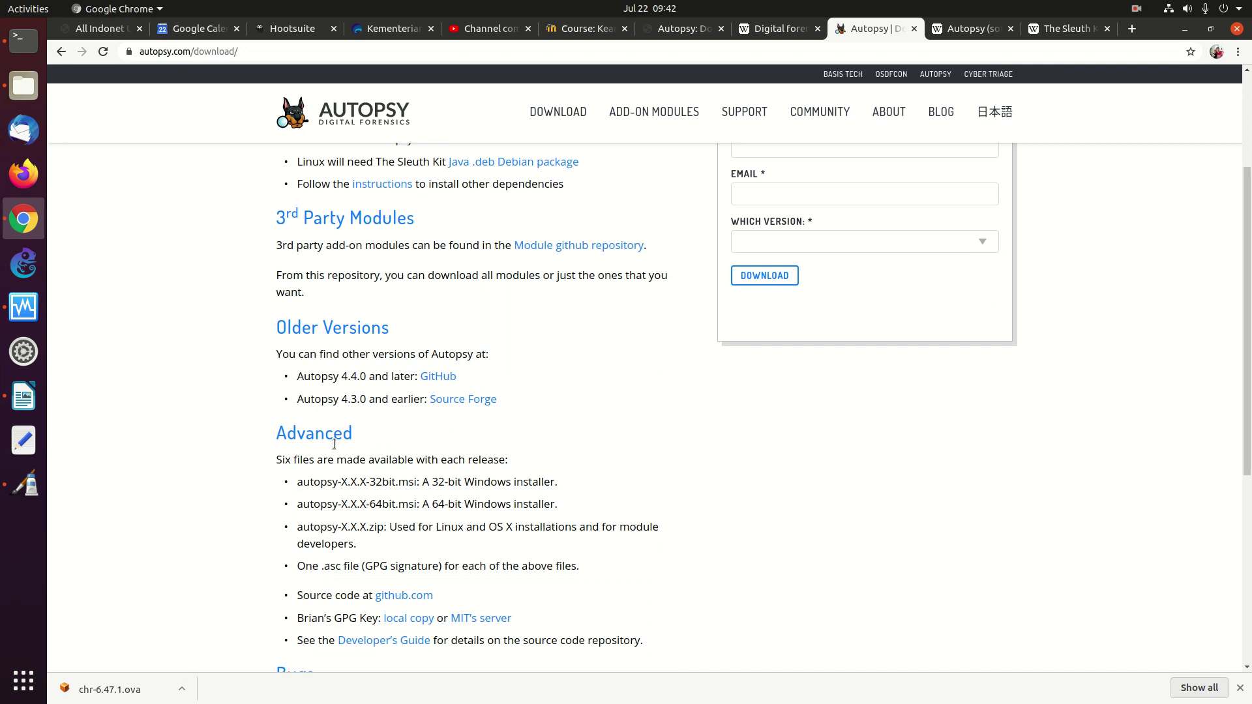
pyautogui.scroll(-4, 430, 483)
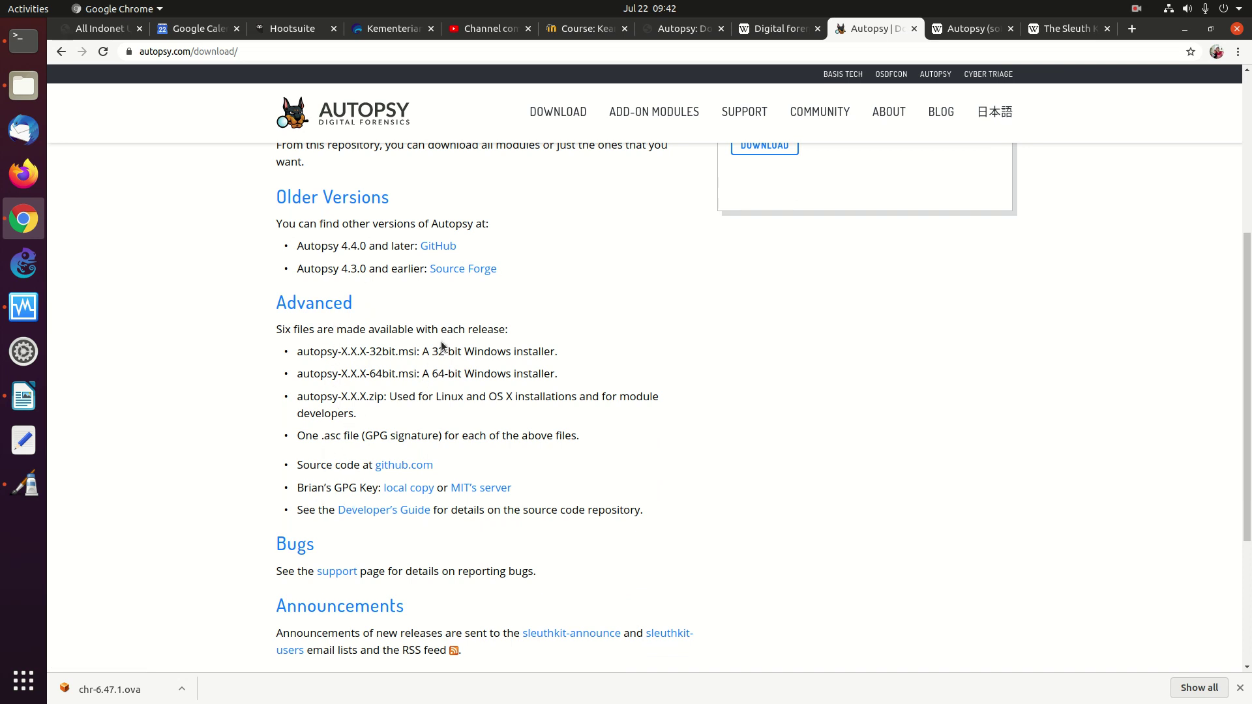
pyautogui.scroll(6, 441, 346)
pyautogui.scroll(2, 440, 341)
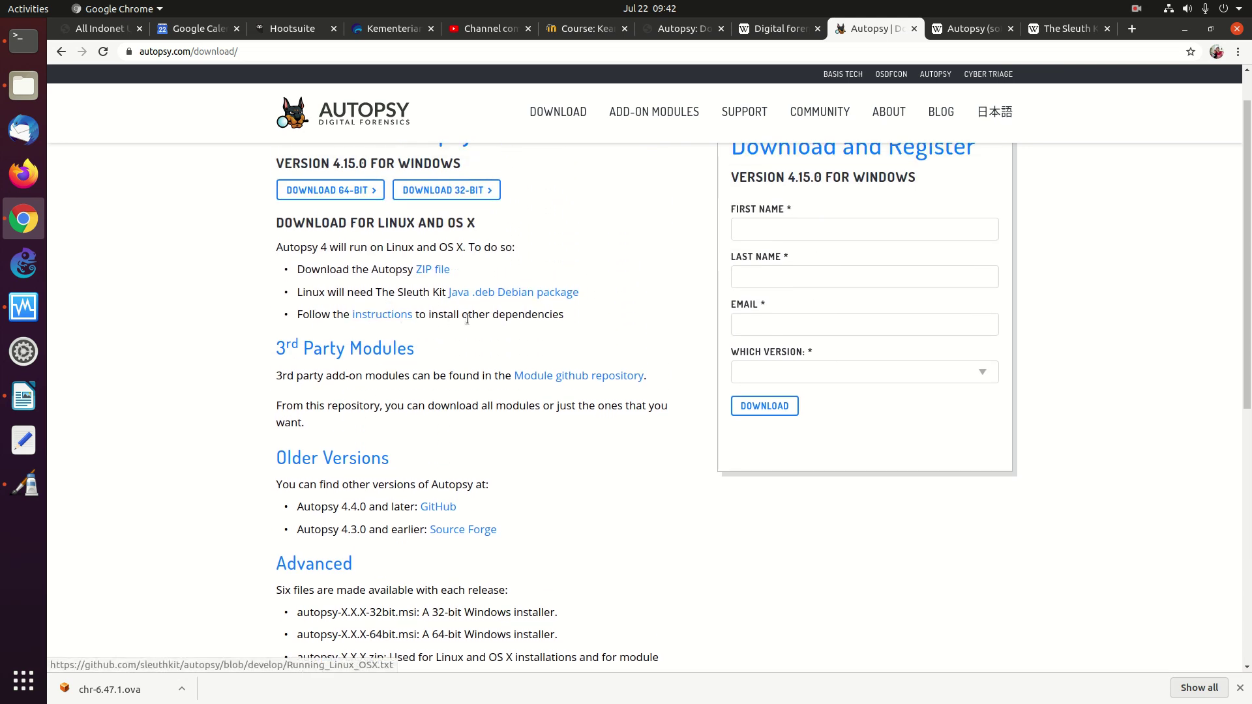
# Open the Linux and OS X installation instructions and read the prerequisites, Java setup and Sleuth Kit bindings sections.
pyautogui.click(382, 315)
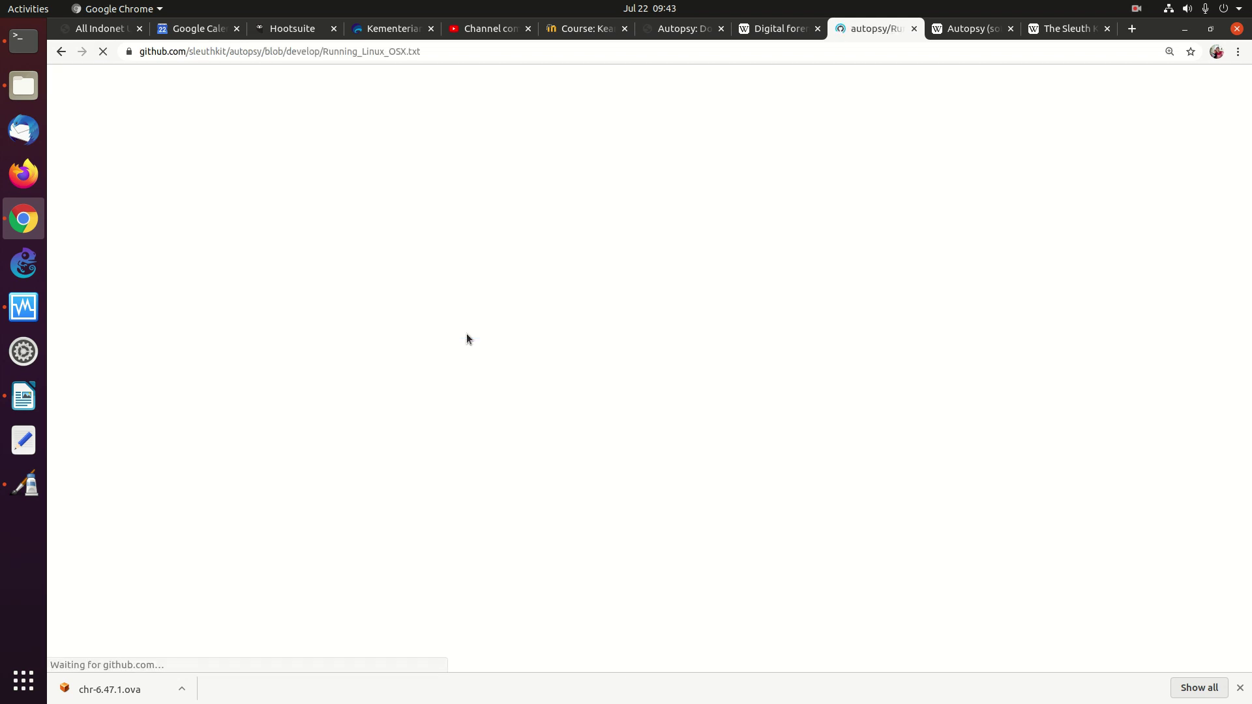
pyautogui.scroll(-5, 467, 333)
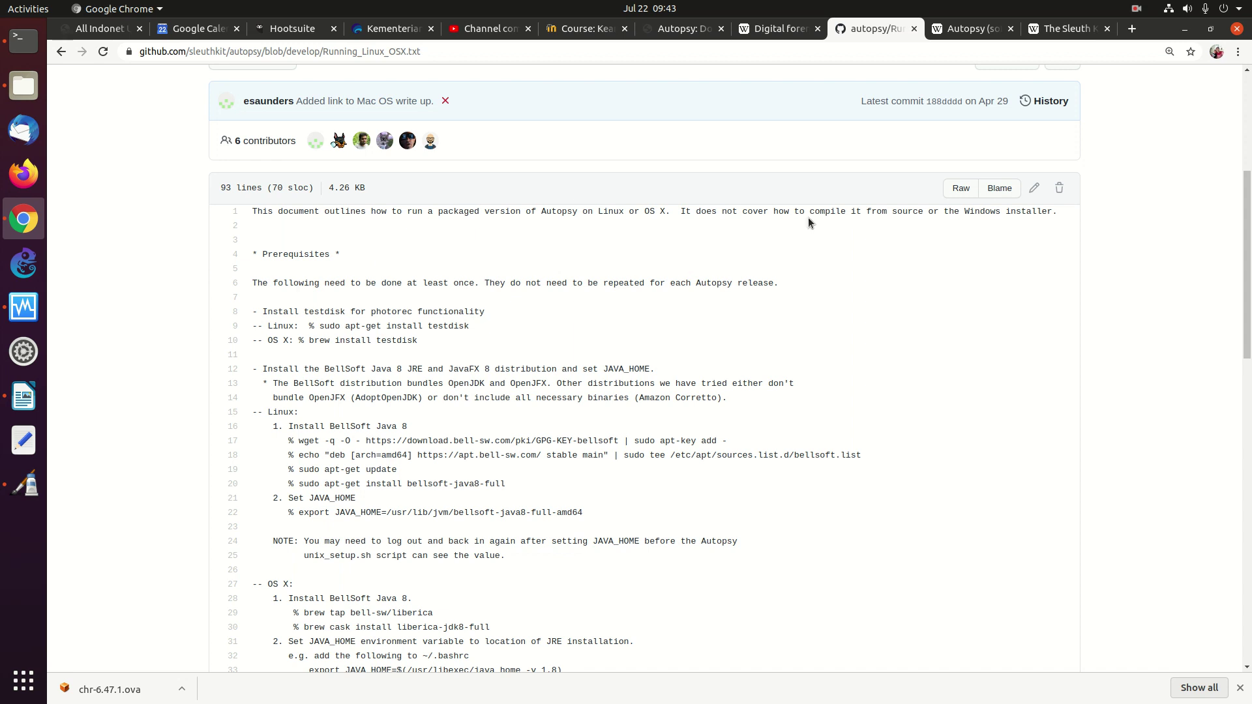
pyautogui.press('Menu')
pyautogui.press('Escape')
pyautogui.scroll(-5, 448, 357)
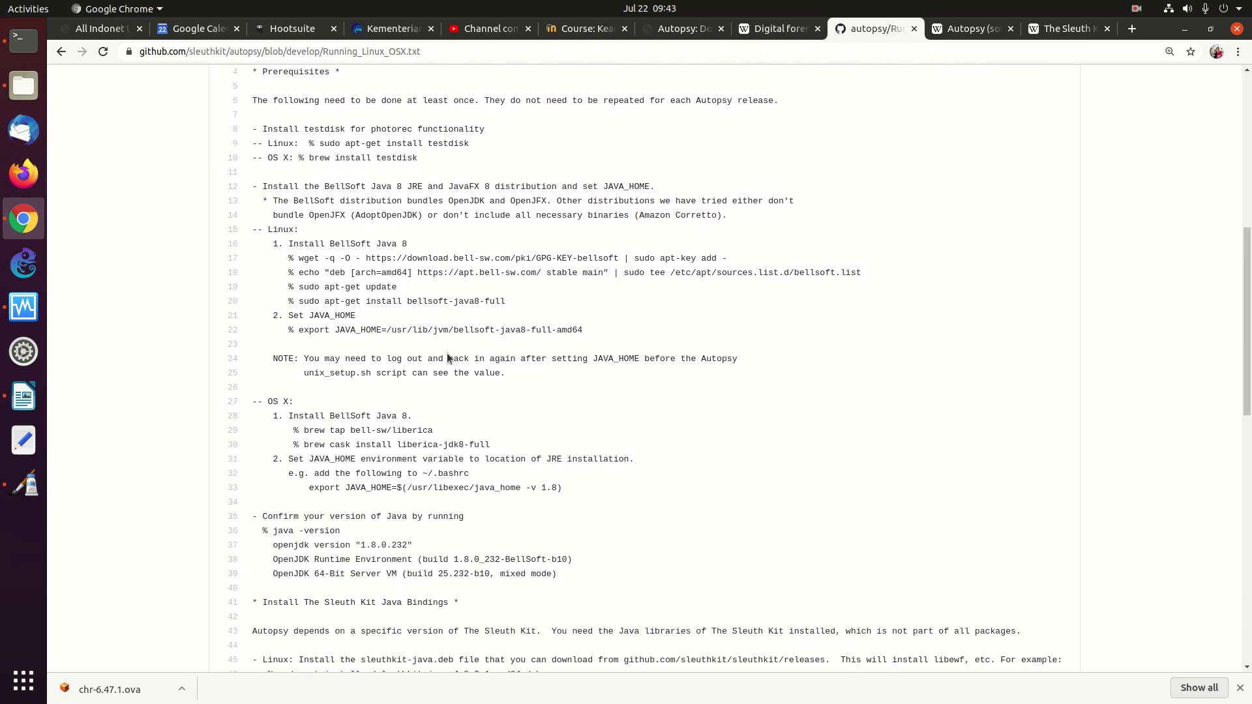
pyautogui.scroll(-4, 446, 358)
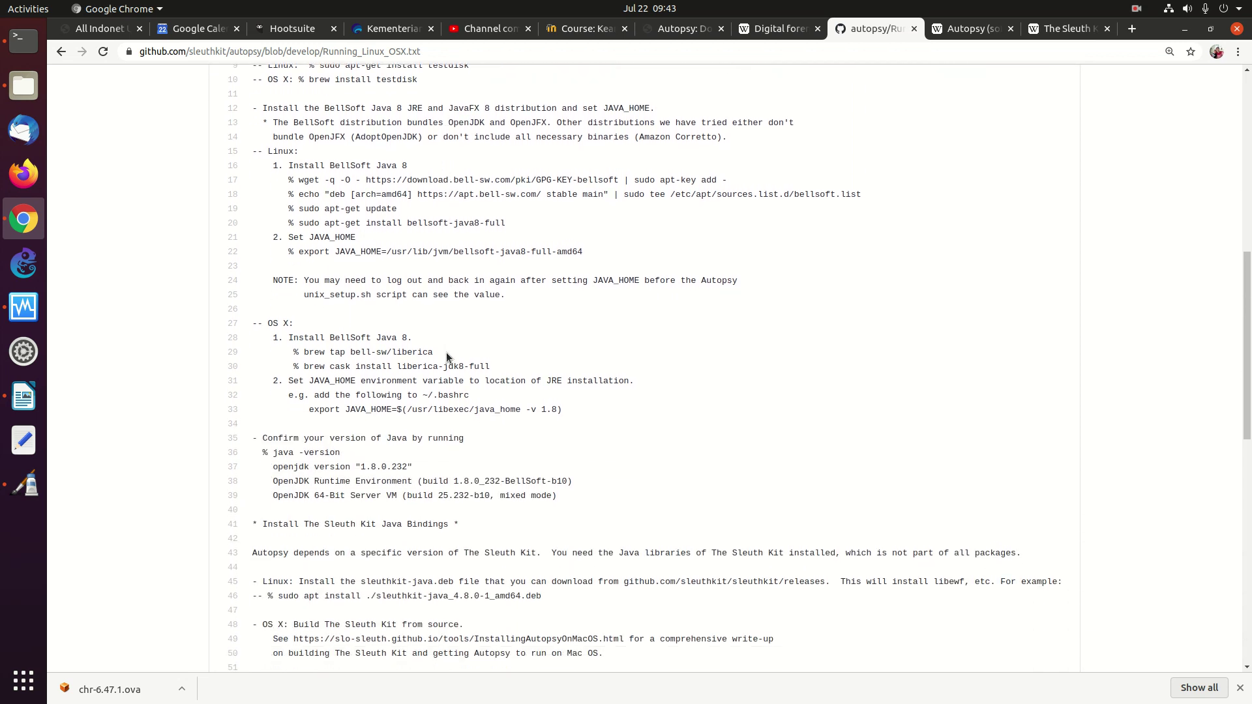
pyautogui.scroll(-3, 446, 358)
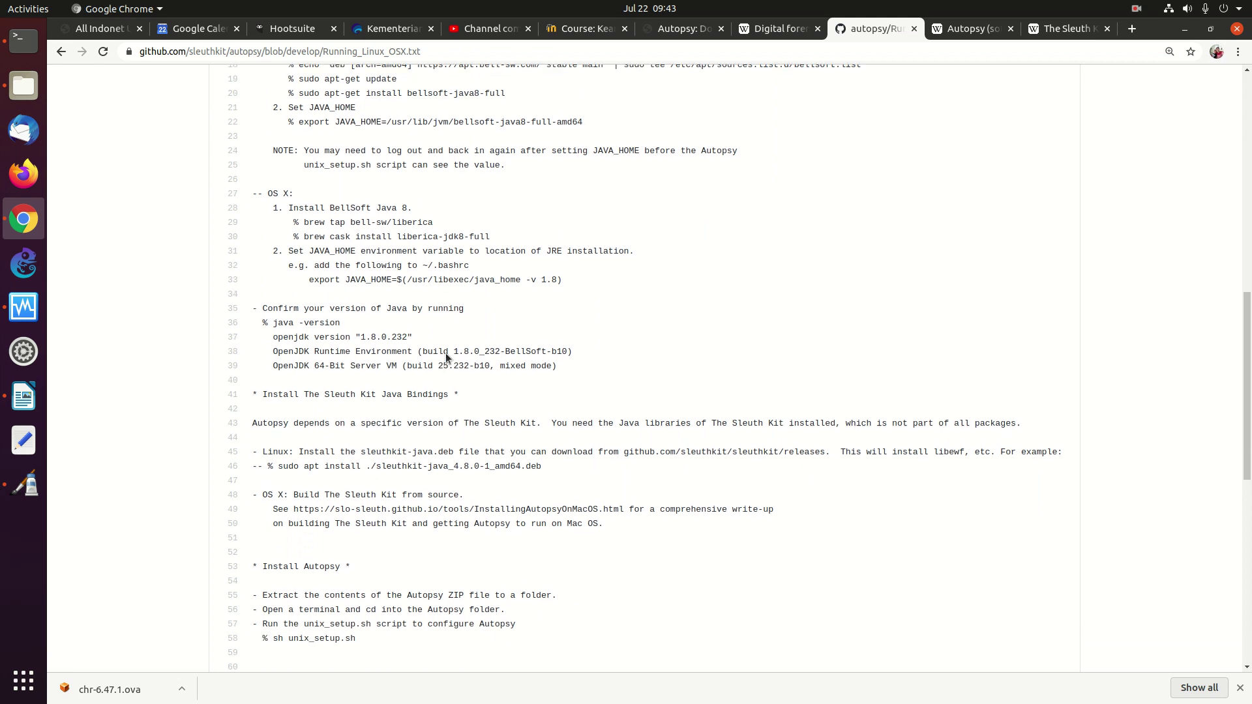
pyautogui.scroll(-2, 398, 375)
# Read the instructions for installing and running Autopsy, highlighting the "sh unix_setup.sh" command and "/autopsy" in the run command.
pyautogui.moveTo(347, 371); pyautogui.dragTo(465, 373)
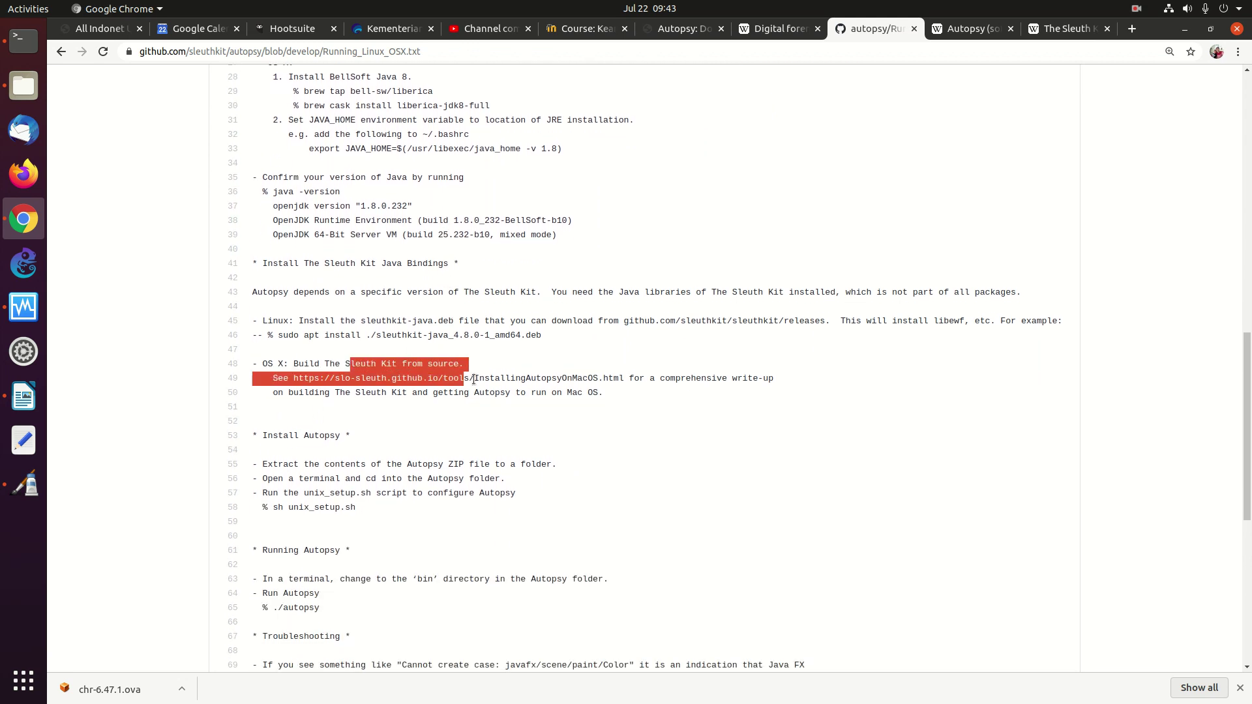
pyautogui.click(476, 388)
pyautogui.scroll(-3, 444, 396)
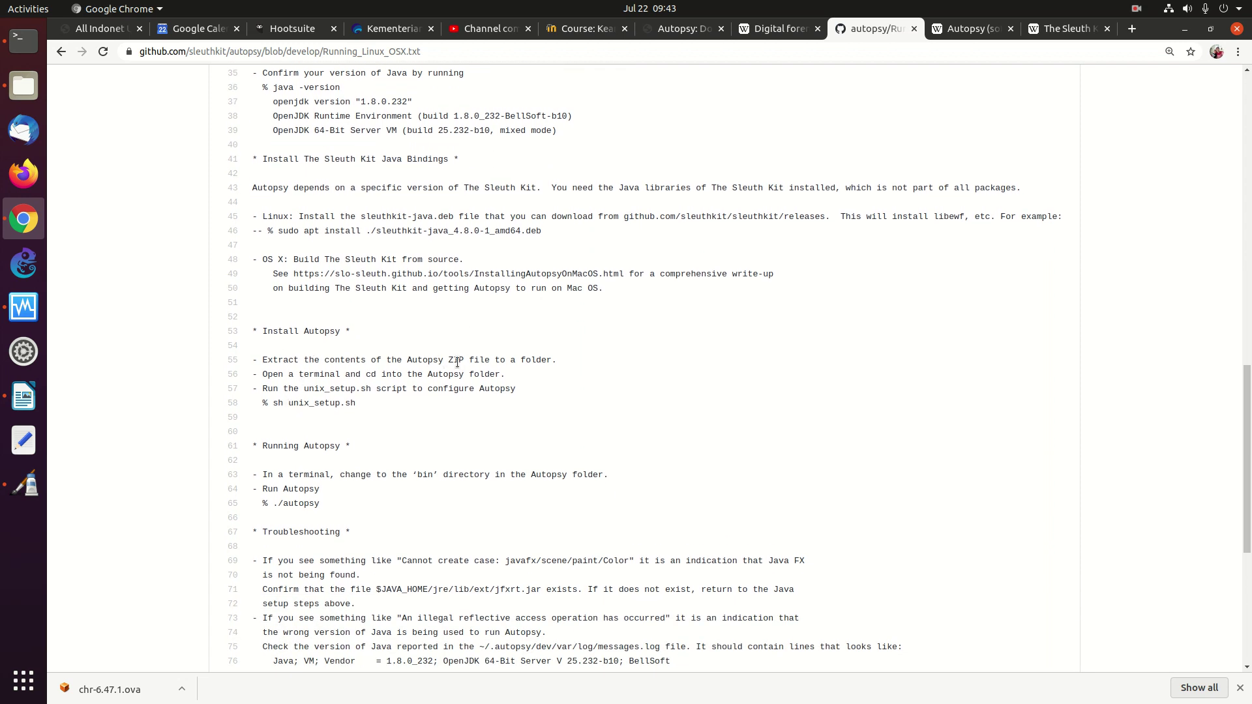
pyautogui.moveTo(273, 403); pyautogui.dragTo(358, 409)
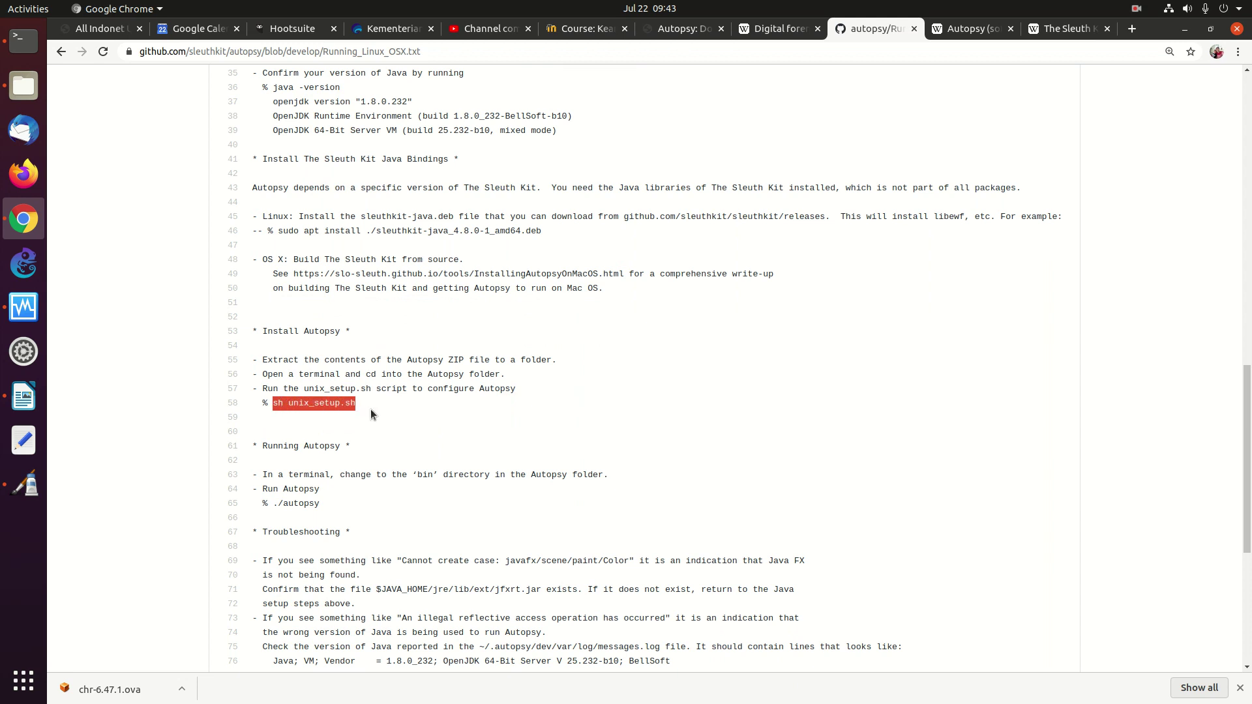
pyautogui.scroll(-4, 437, 379)
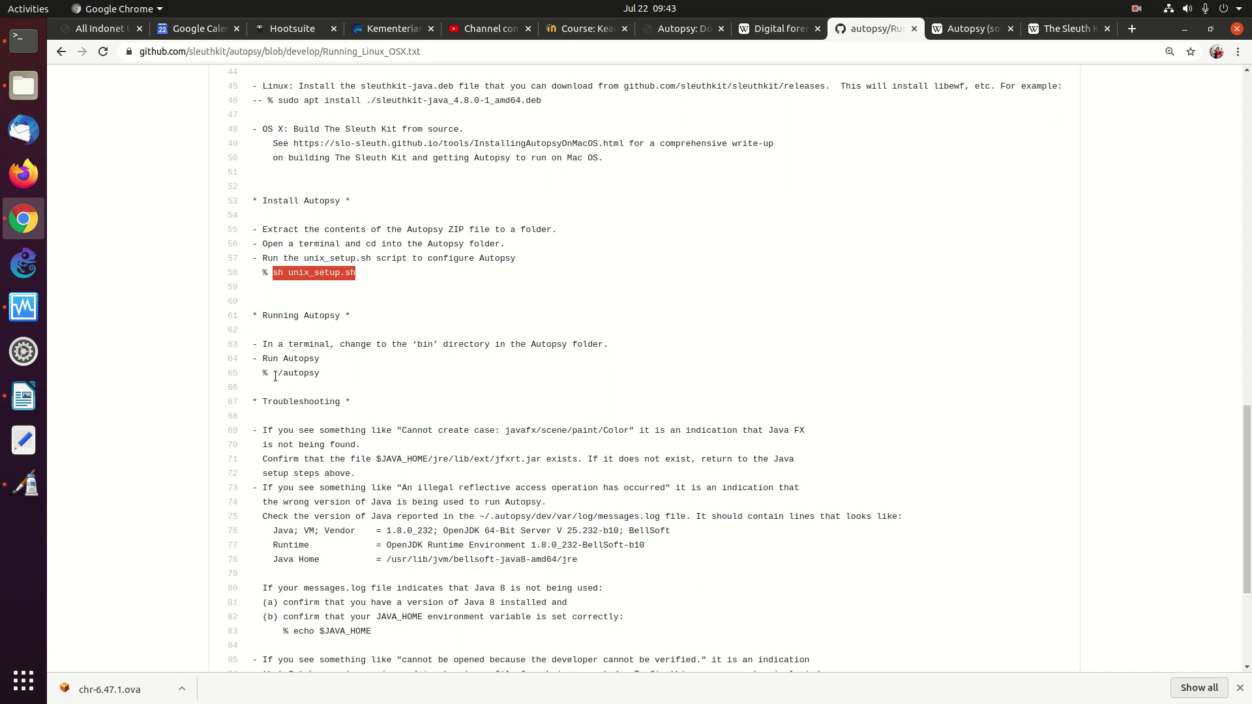
pyautogui.moveTo(278, 376); pyautogui.dragTo(323, 377)
pyautogui.scroll(-3, 331, 429)
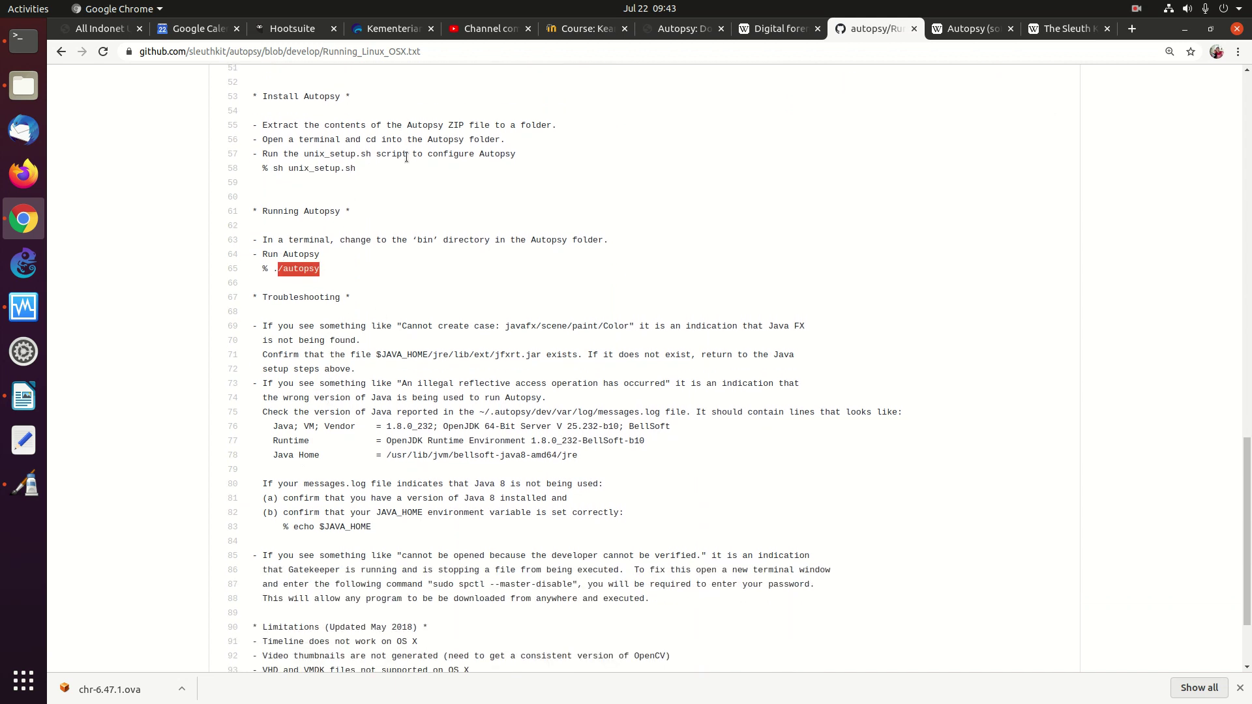
# Review the setup requirements again, highlighting the testdisk, BellSoft Java 8 and Linux sleuthkit-java.deb installation instructions.
pyautogui.scroll(15, 413, 188)
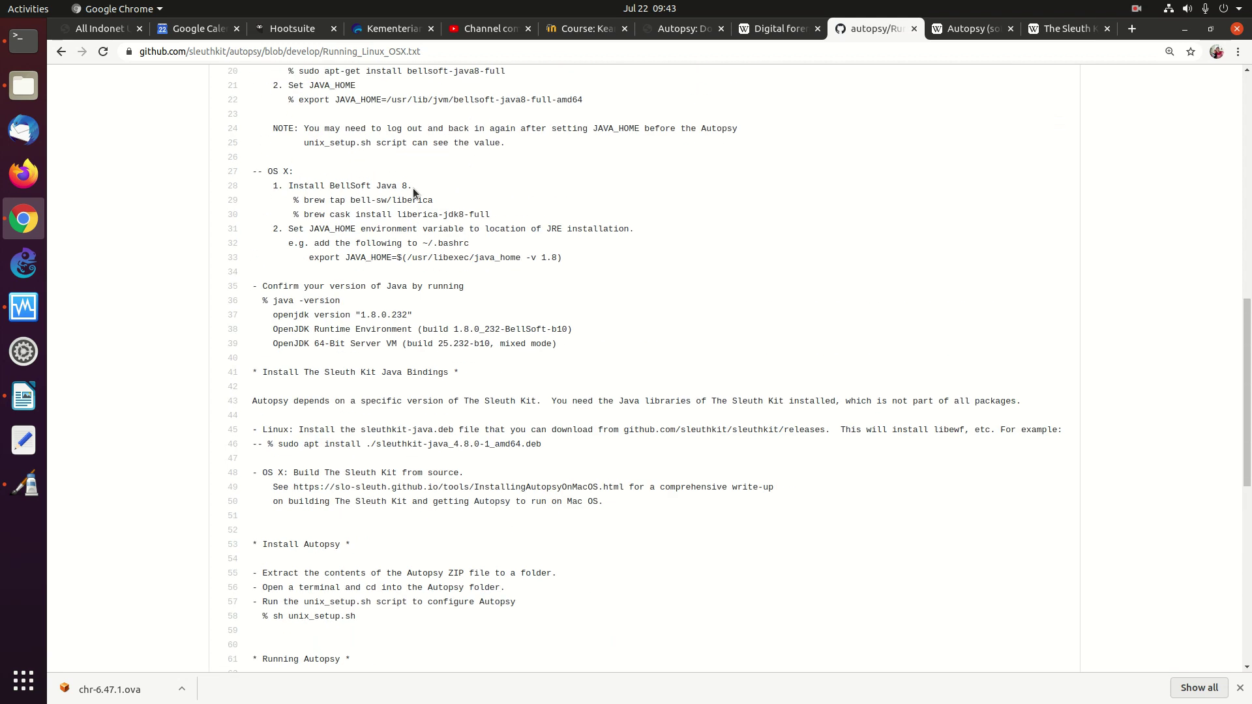
pyautogui.scroll(5, 413, 193)
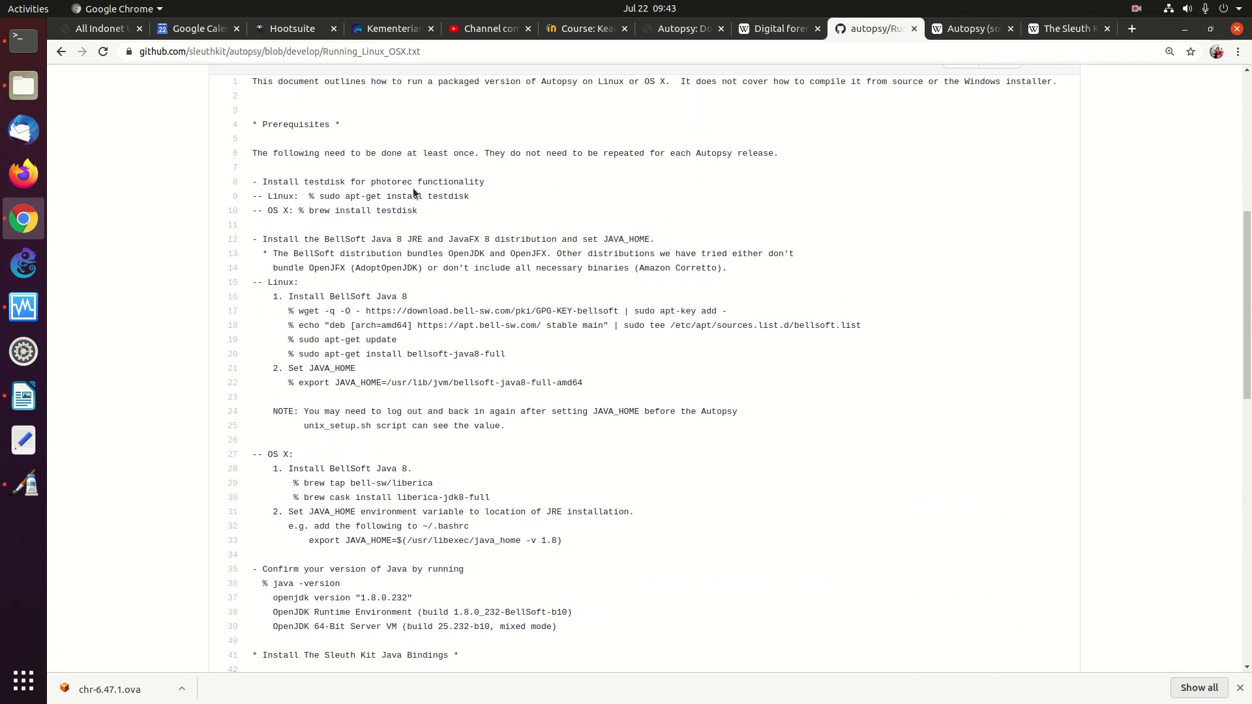
pyautogui.moveTo(262, 207); pyautogui.dragTo(430, 250)
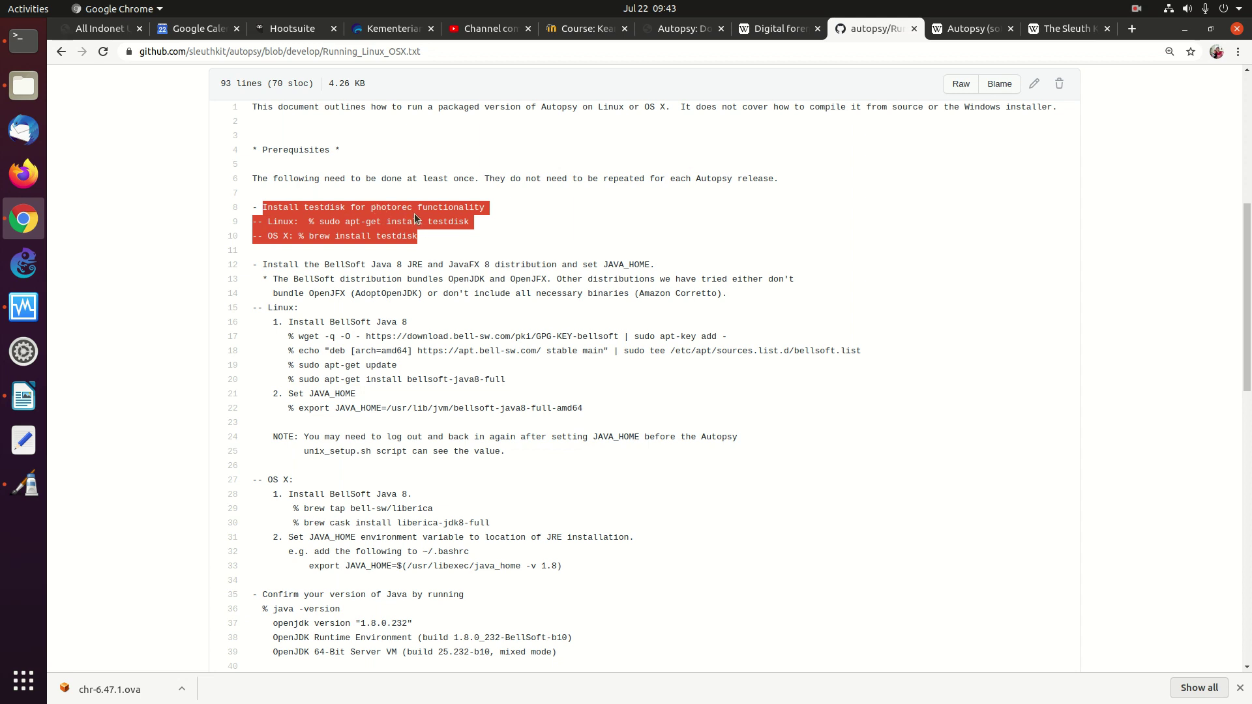
pyautogui.moveTo(325, 265); pyautogui.dragTo(536, 409)
pyautogui.scroll(-5, 577, 439)
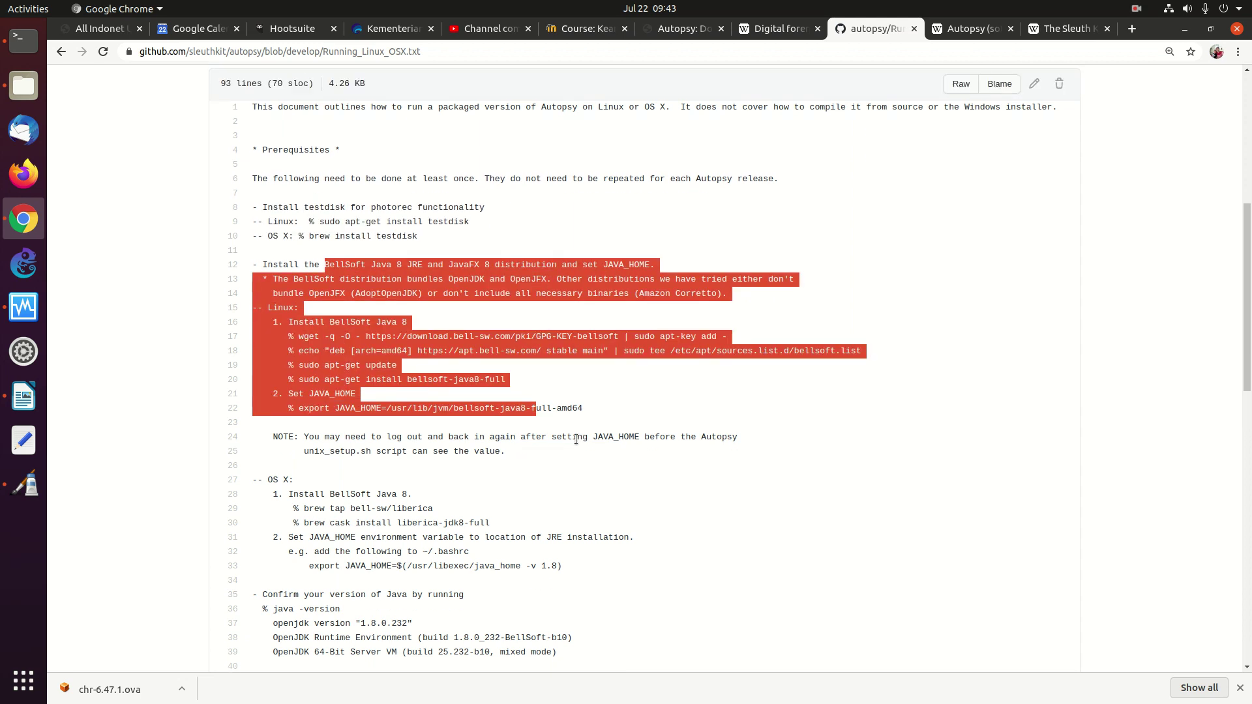
pyautogui.scroll(-2, 280, 378)
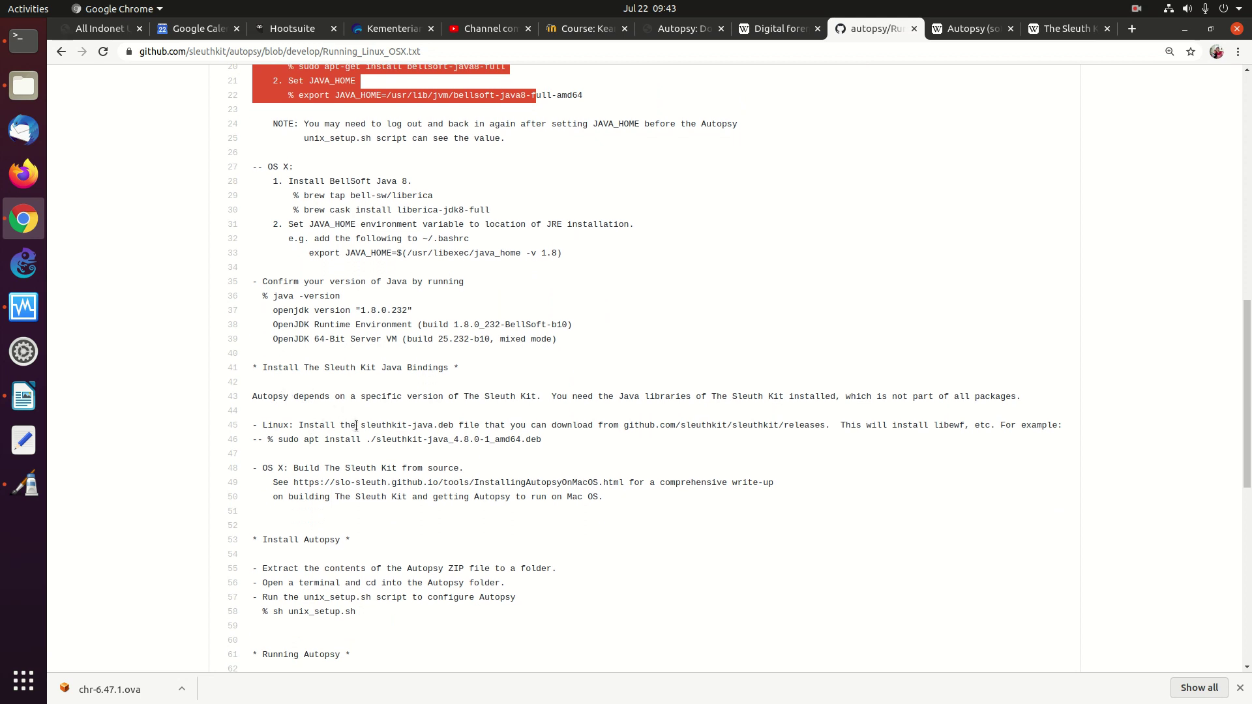
pyautogui.click(356, 425)
pyautogui.moveTo(355, 425); pyautogui.dragTo(433, 441)
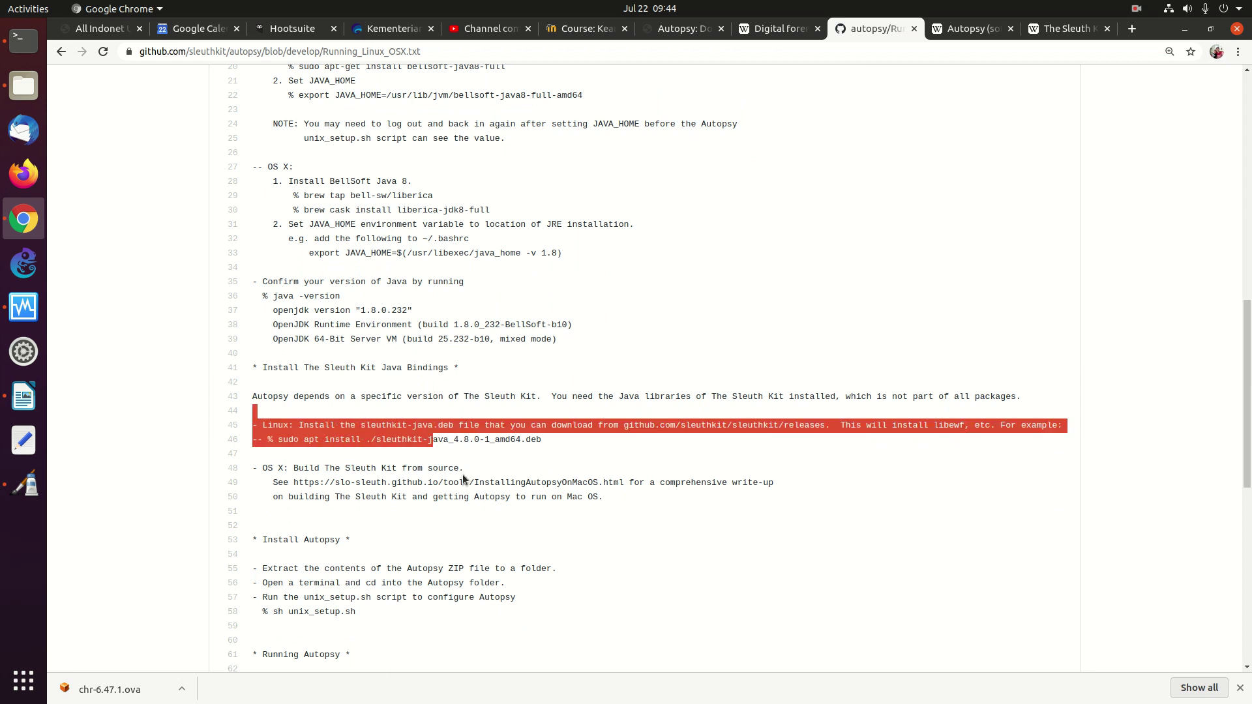
# Read the Running Autopsy, Troubleshooting and Limitations sections through to the end of the document.
pyautogui.scroll(-5, 409, 505)
pyautogui.scroll(-1, 402, 502)
pyautogui.scroll(-5, 387, 443)
pyautogui.scroll(-1, 372, 427)
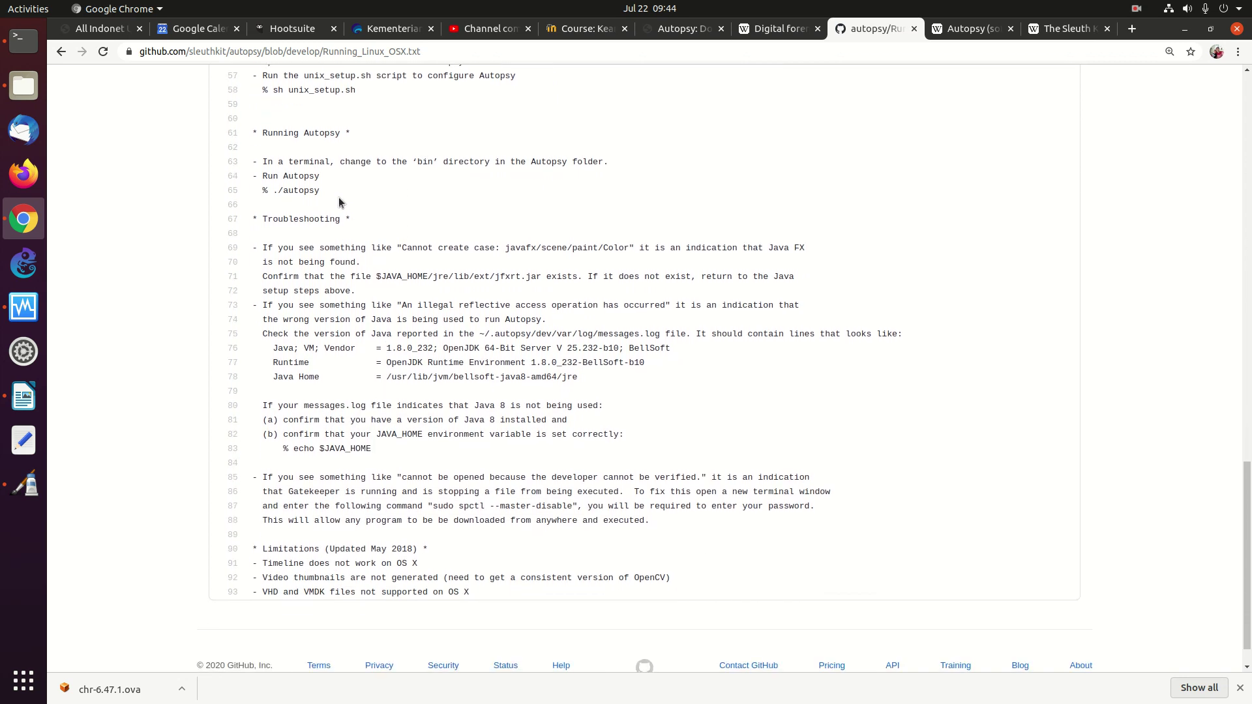
pyautogui.scroll(-1, 338, 197)
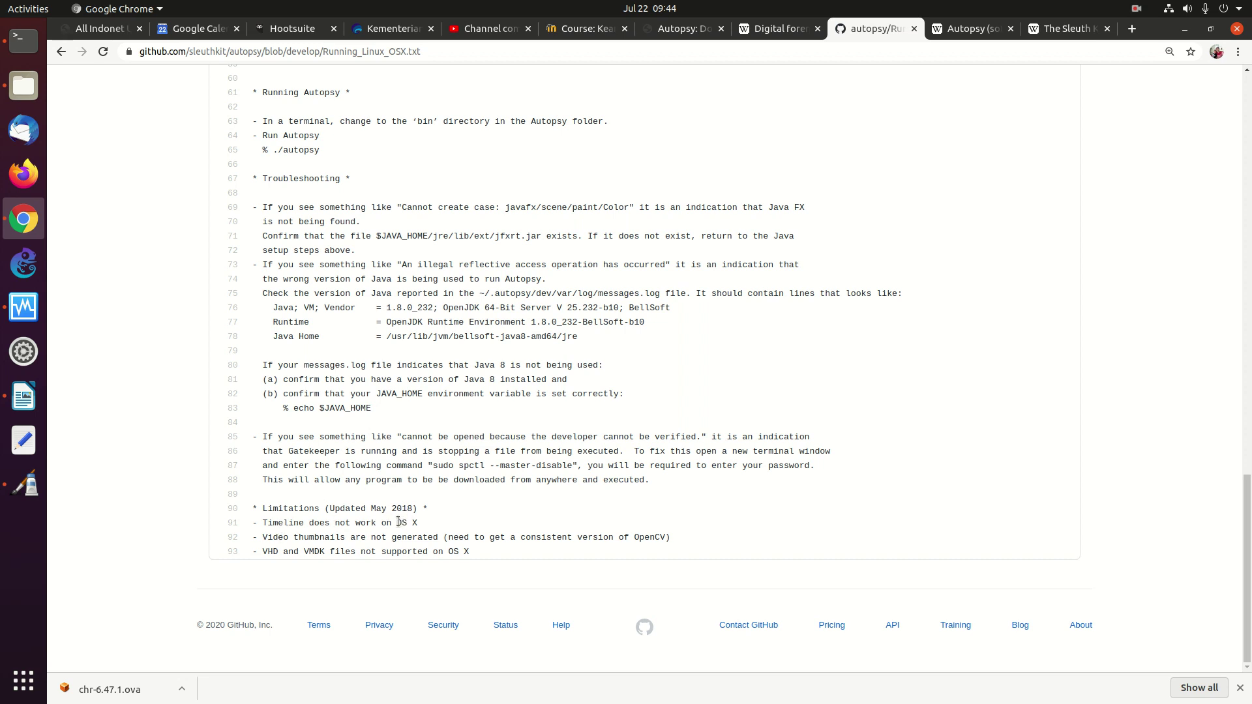
# Highlight "on OS X" in the Timeline limitation and review the instructions back to the beginning of the document.
pyautogui.moveTo(418, 523); pyautogui.dragTo(389, 523)
pyautogui.scroll(1, 433, 547)
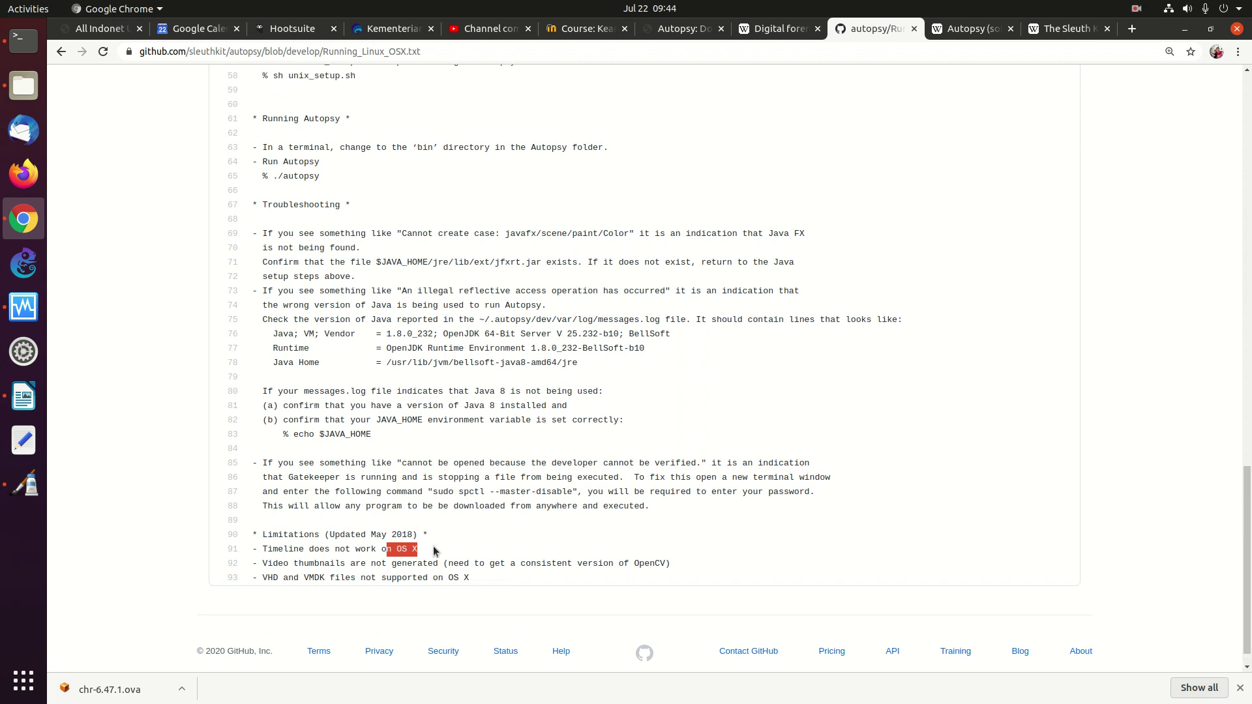
pyautogui.scroll(2, 433, 545)
pyautogui.scroll(18, 433, 545)
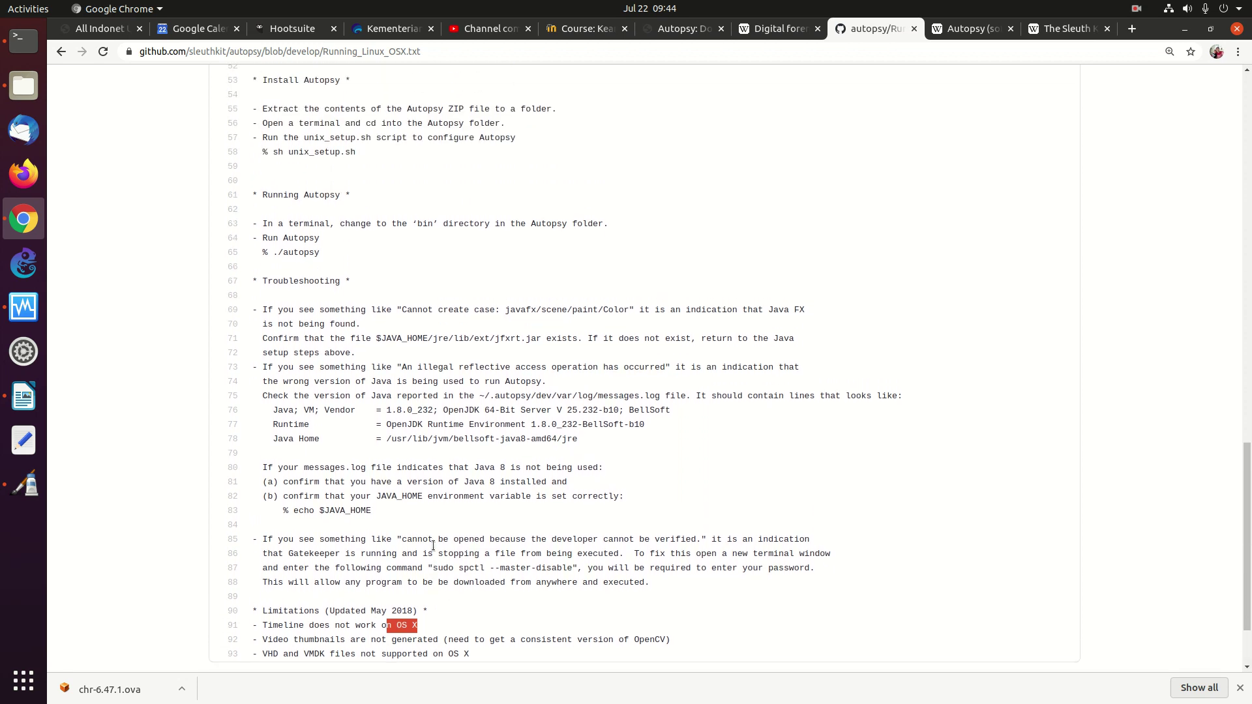
pyautogui.scroll(18, 427, 540)
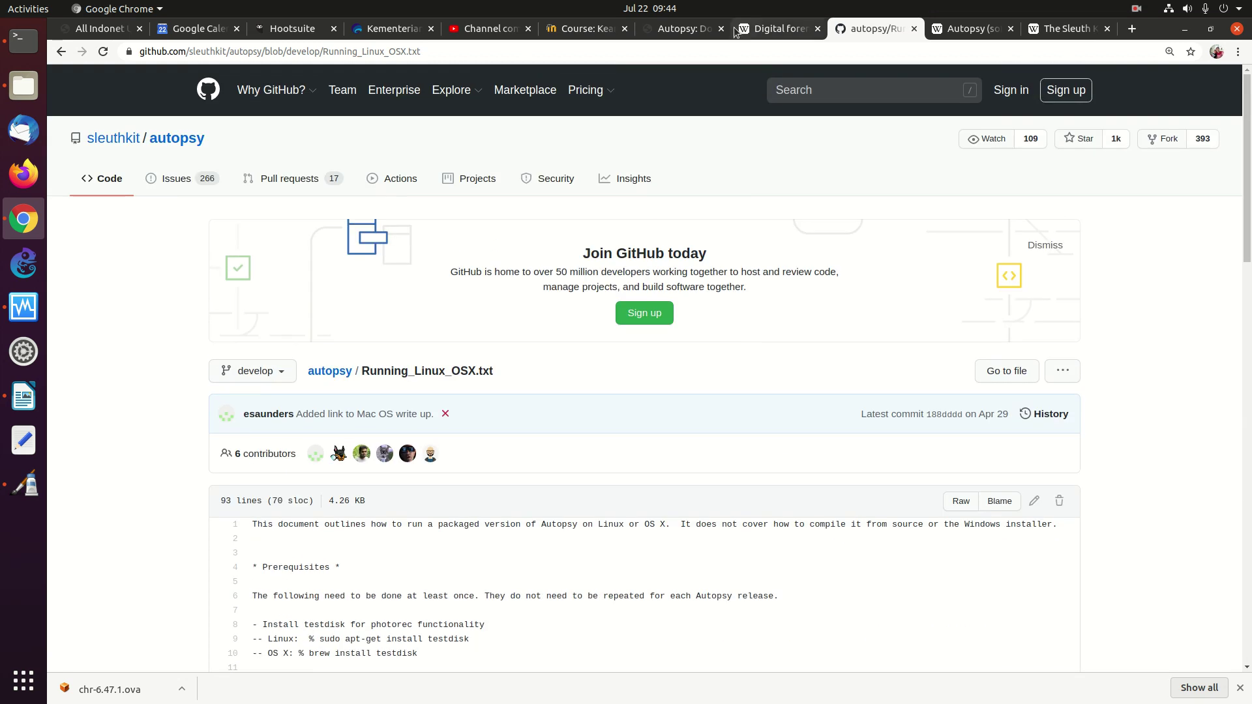
# Revisit the Autopsy: Download wiki page, the Digital forensics Wikipedia article and the YouTube Studio comment requesting an Autopsy discussion.
pyautogui.click(668, 31)
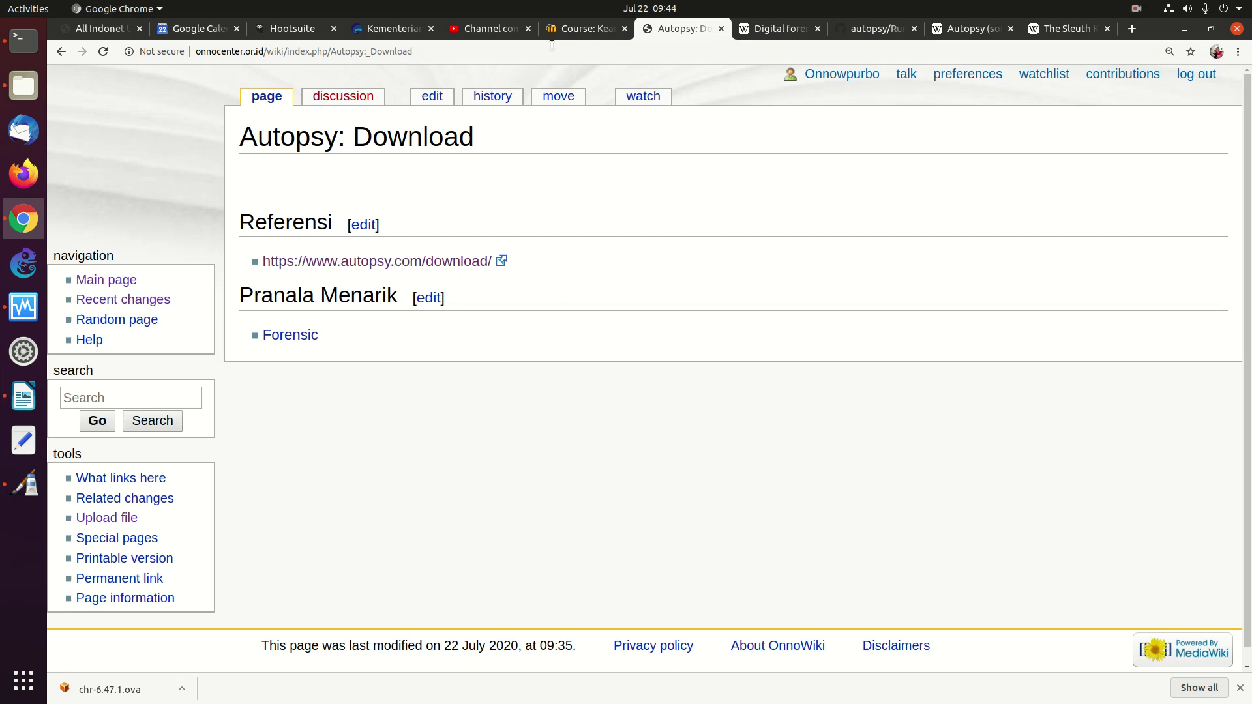
pyautogui.click(468, 29)
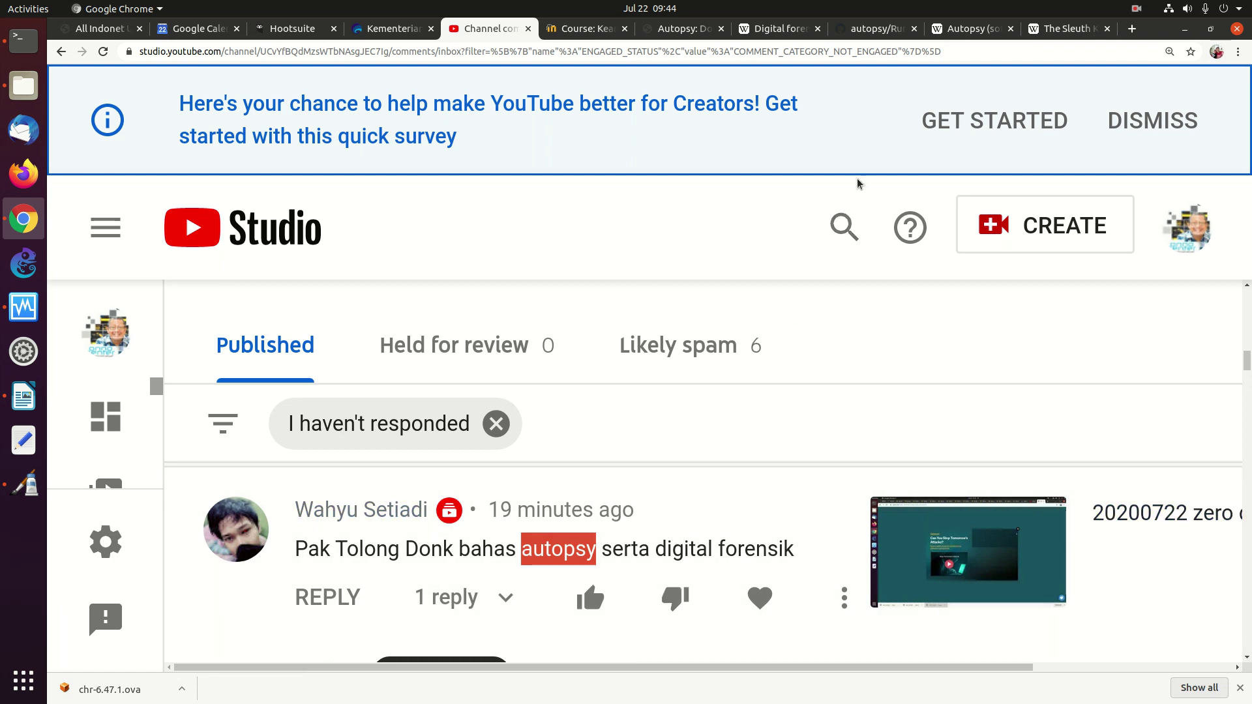
pyautogui.click(854, 29)
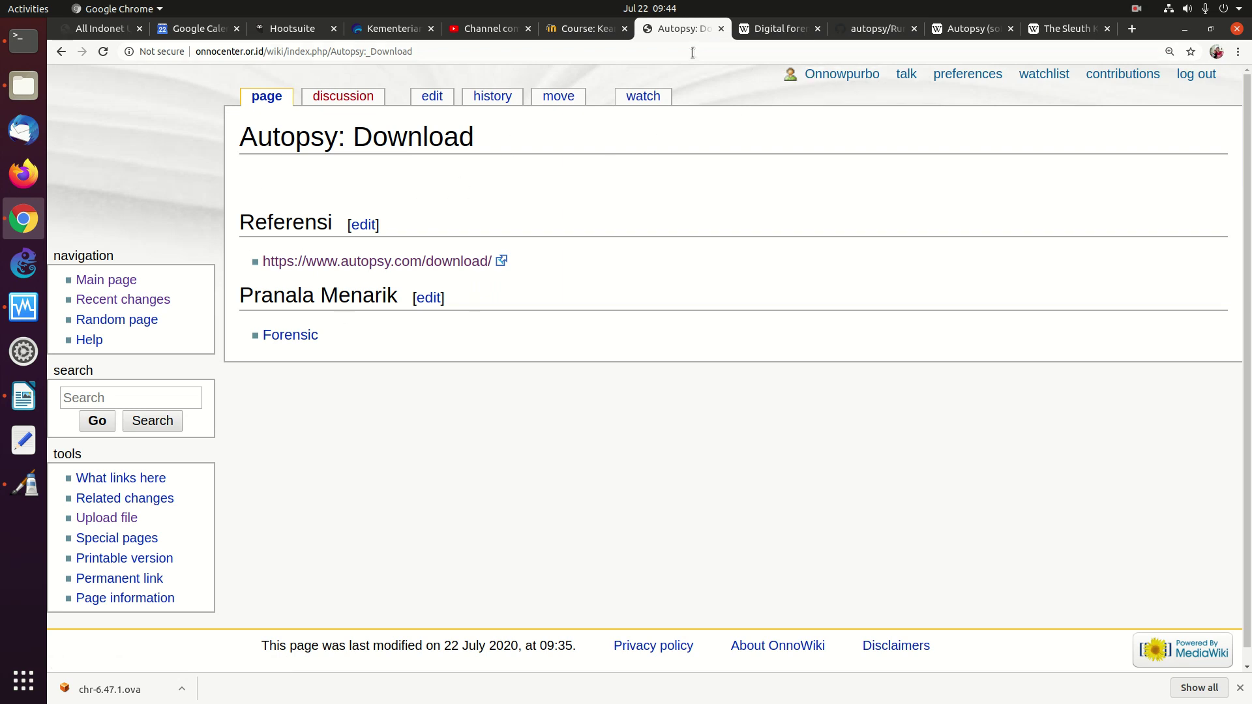
pyautogui.click(493, 29)
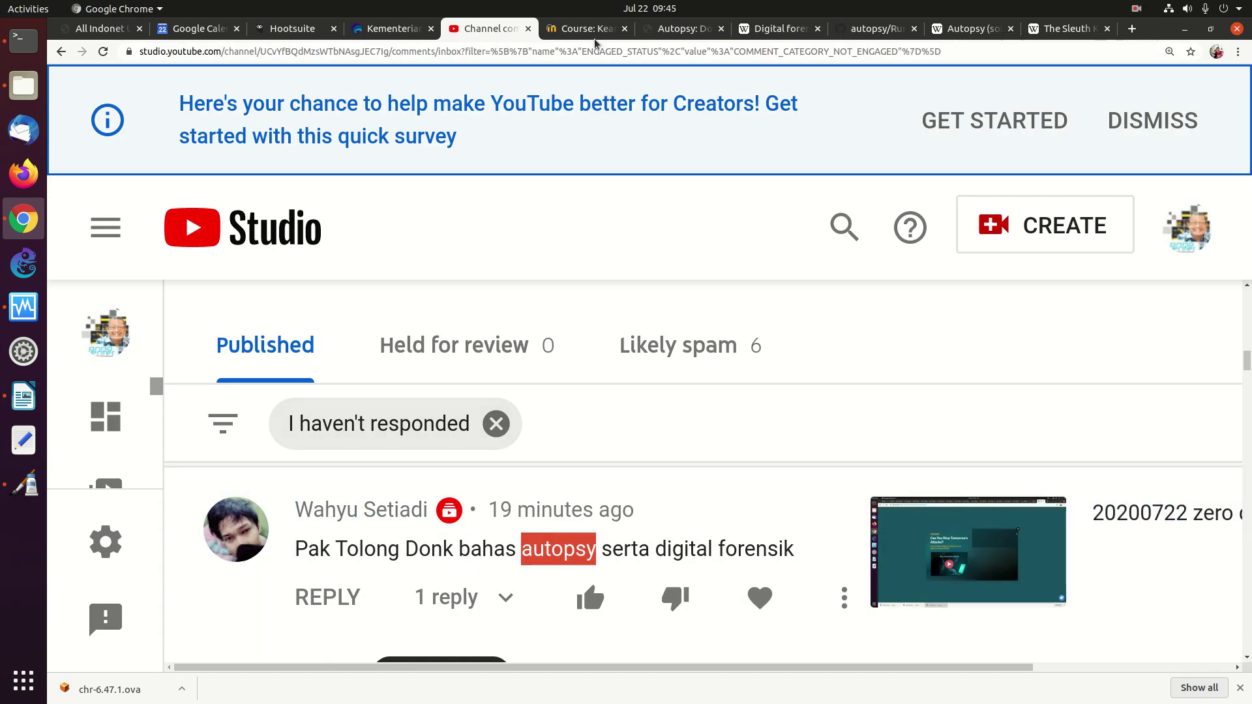
pyautogui.click(593, 33)
pyautogui.click(678, 37)
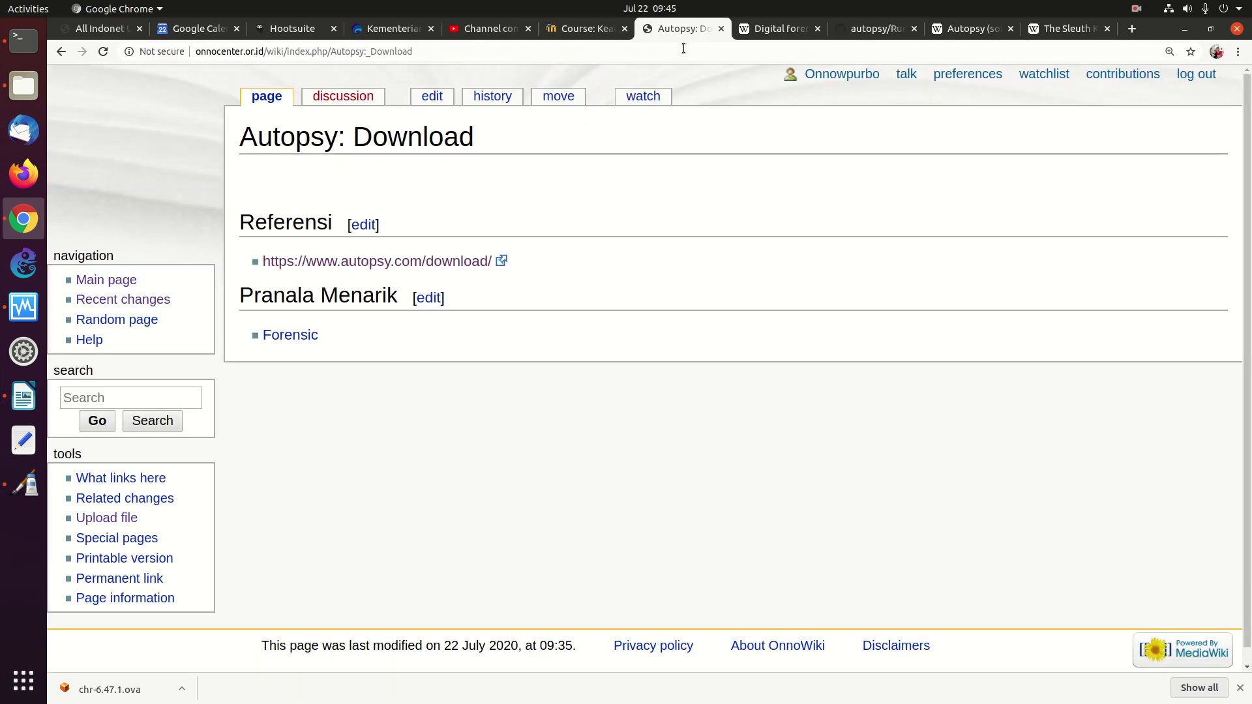
pyautogui.click(751, 30)
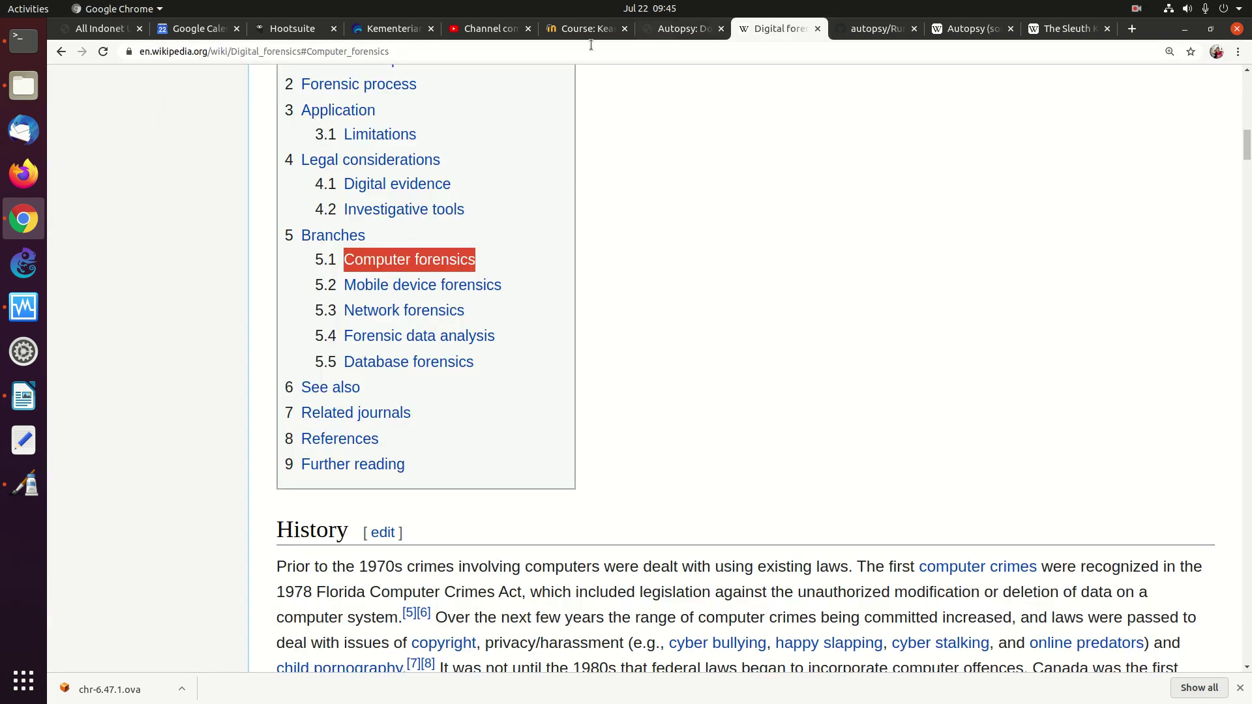
pyautogui.click(482, 30)
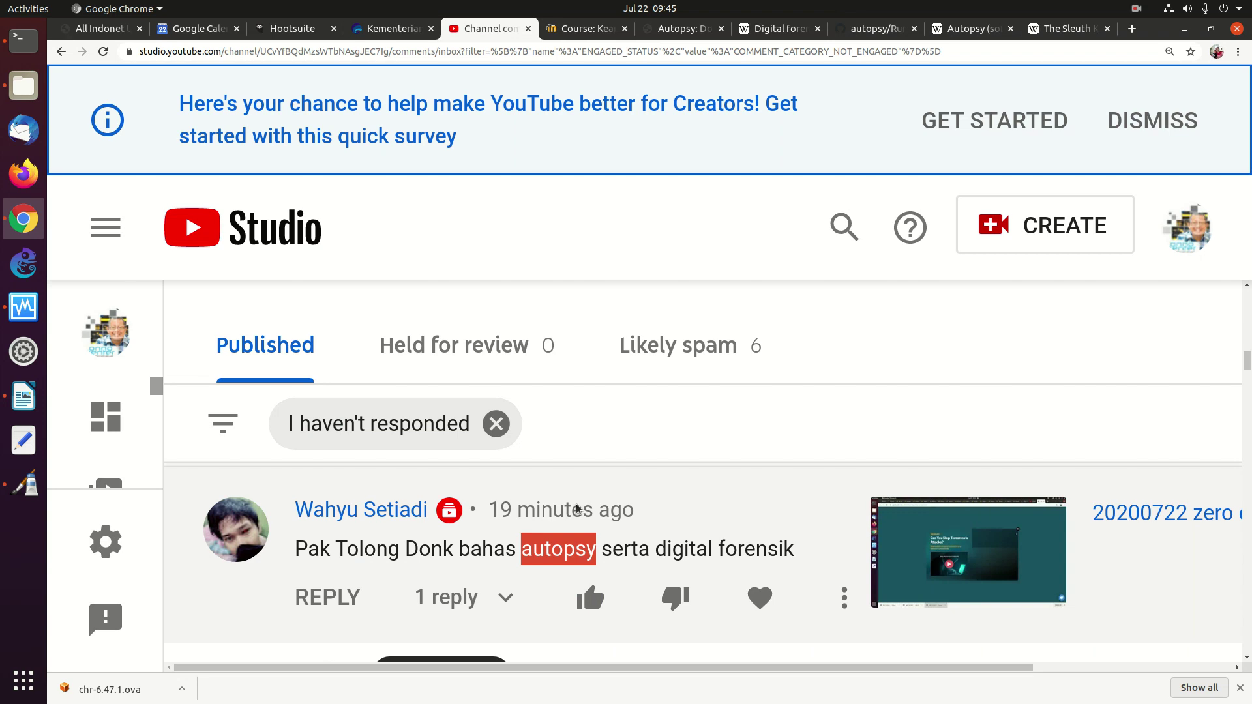